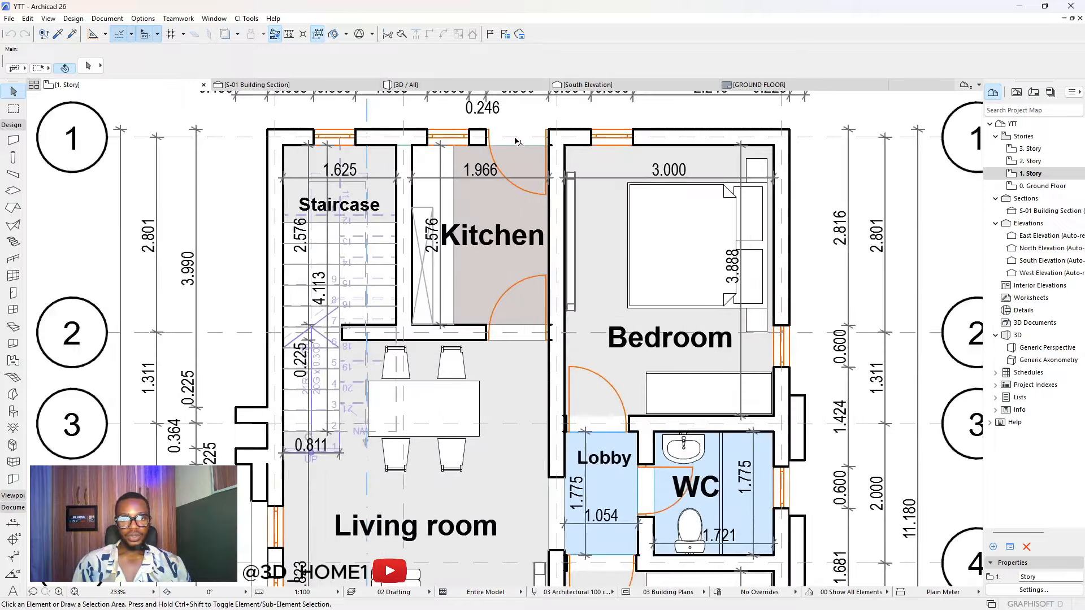
Select all doors and door openings on the 1. Story floor plan with the Door tool active
scroll(565, 357, up, 10)
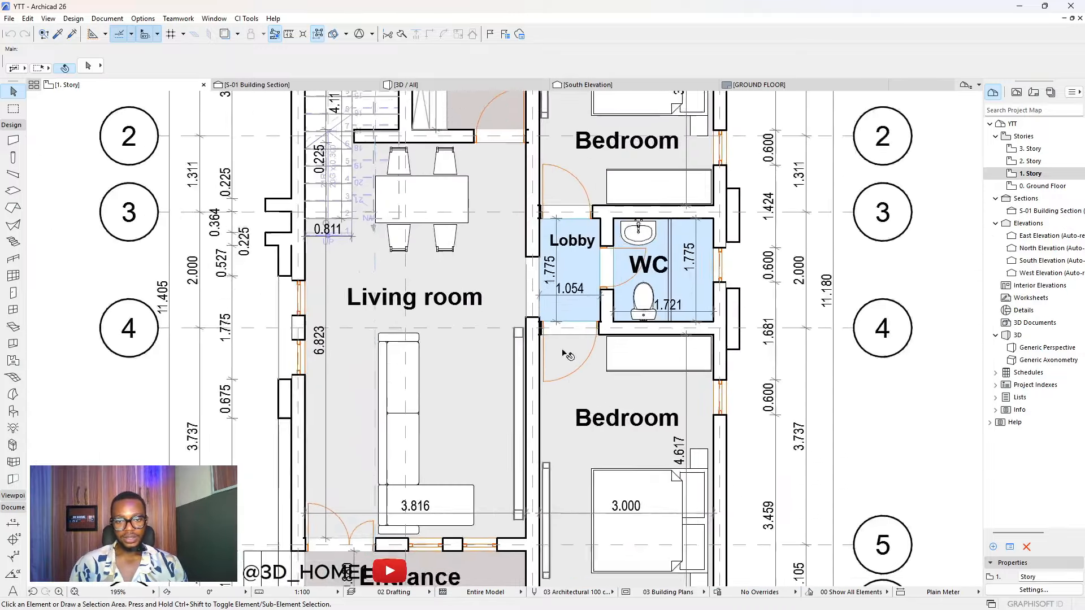
scroll(563, 316, down, 10)
scroll(557, 217, down, 5)
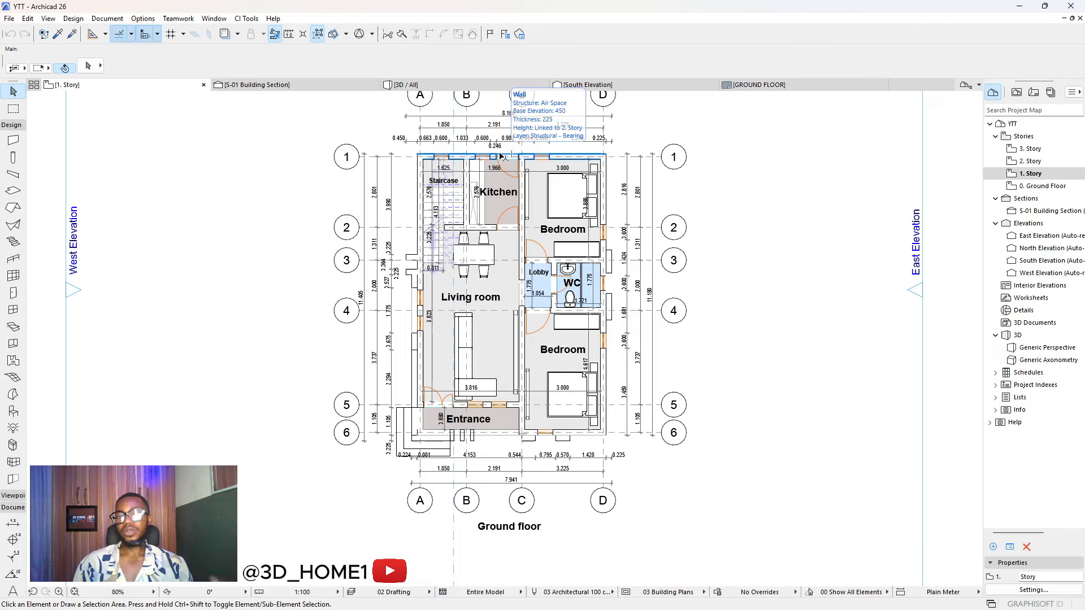
scroll(502, 156, up, 2)
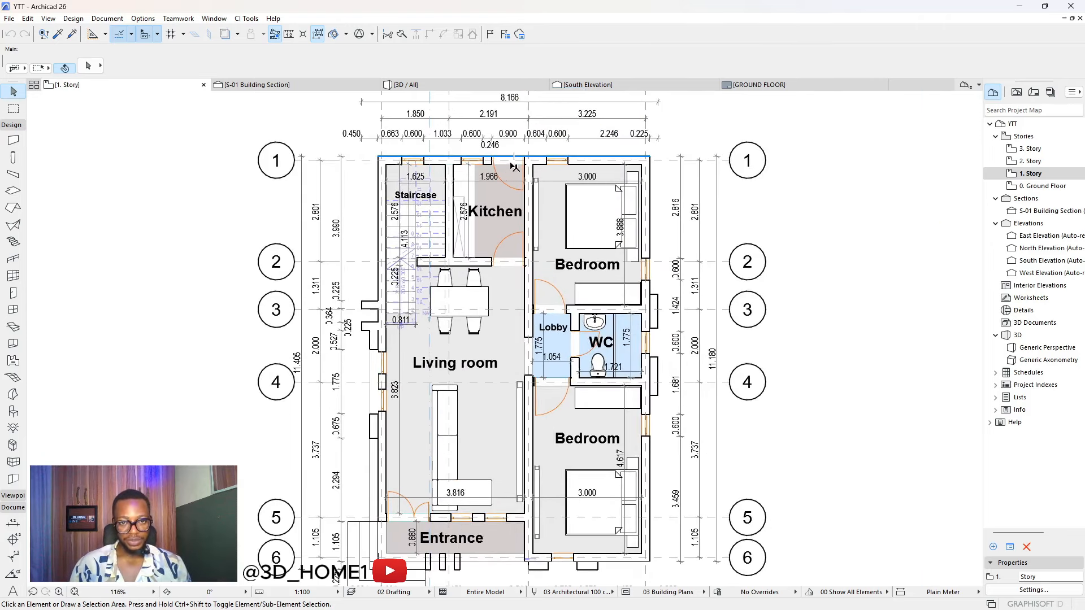
scroll(515, 249, down, 3)
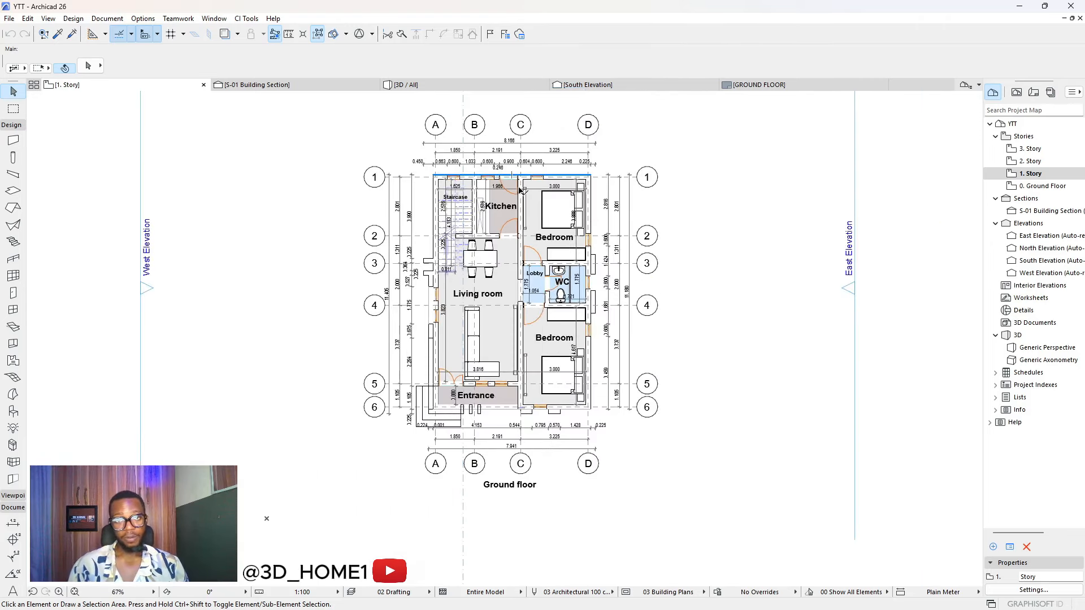
scroll(488, 169, up, 1)
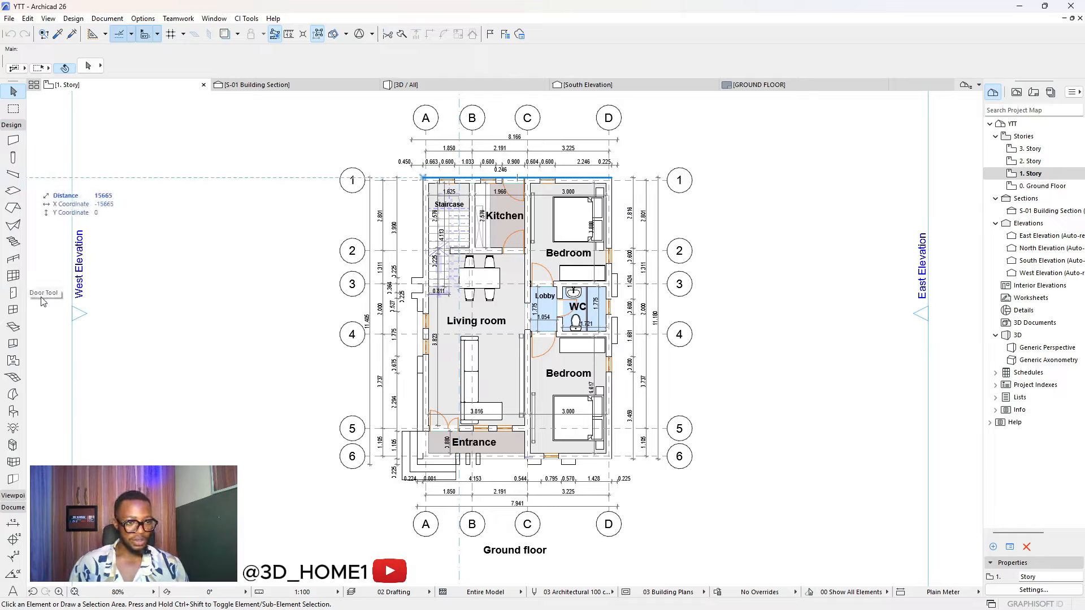
click(12, 294)
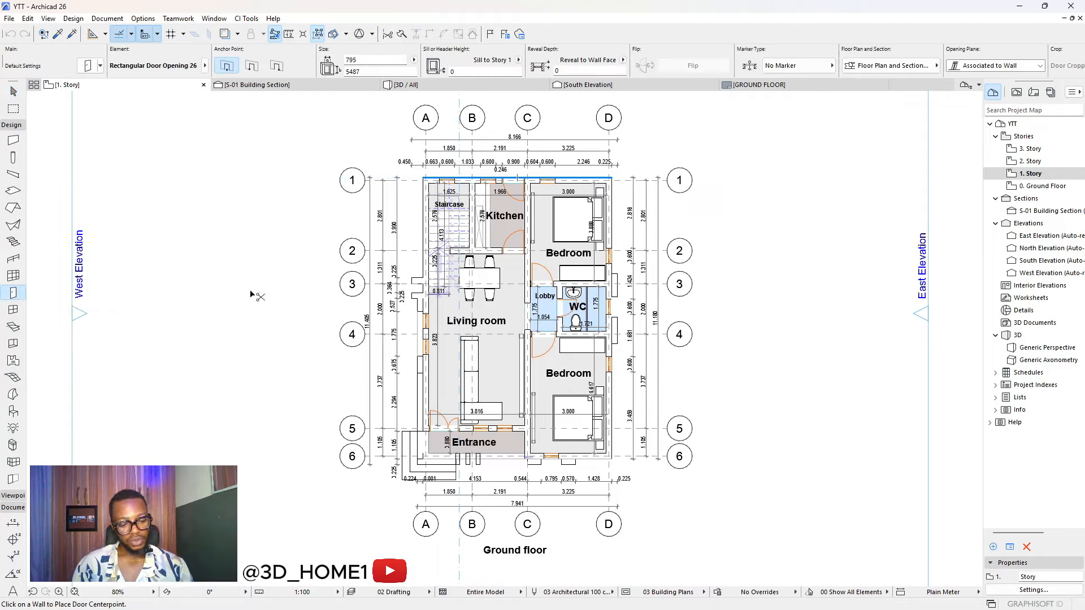
key(ctrl+a)
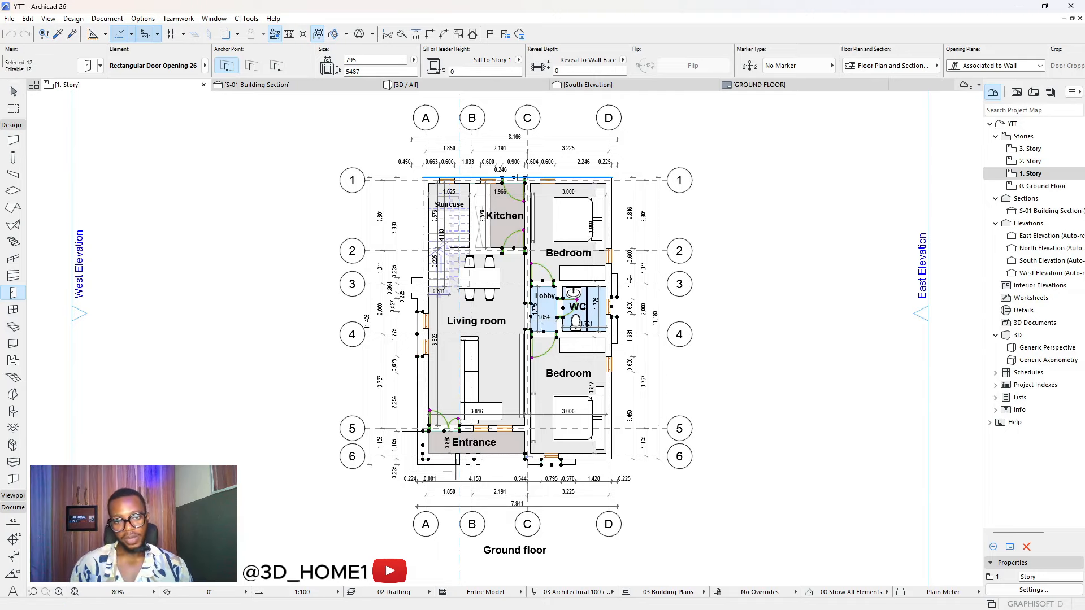
Examine the selected doors throughout the floor plan, from the kitchen to the entrance
scroll(539, 257, up, 2)
scroll(425, 238, down, 2)
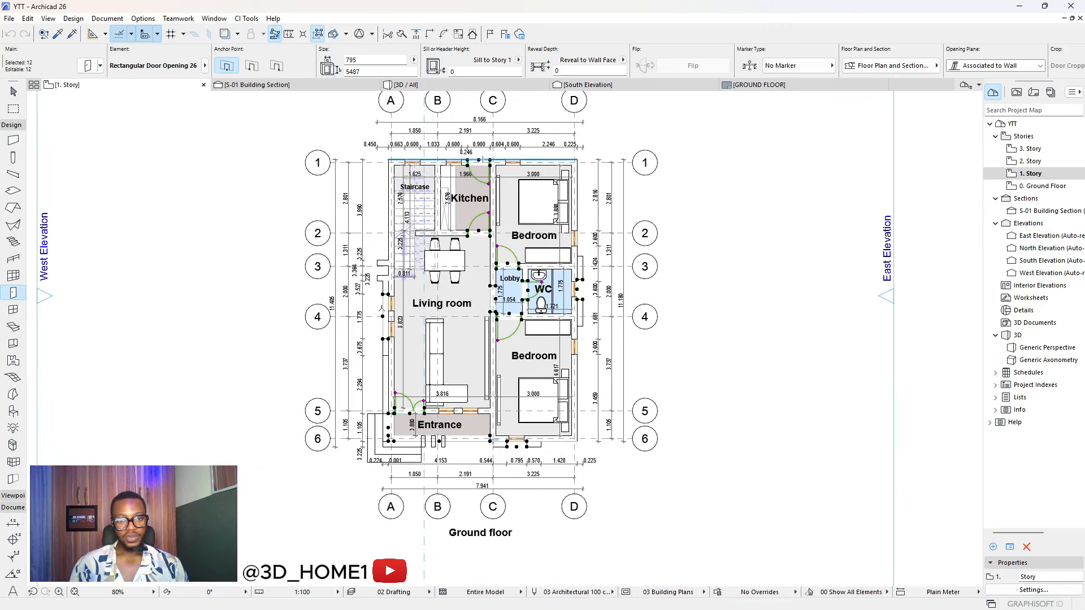
scroll(416, 419, up, 4)
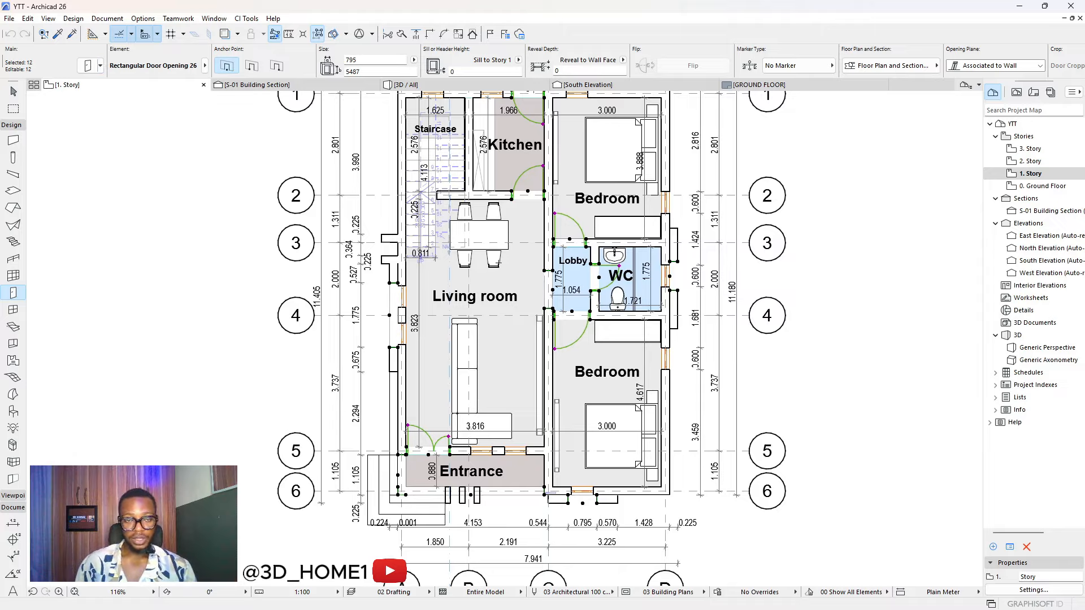
scroll(498, 263, down, 3)
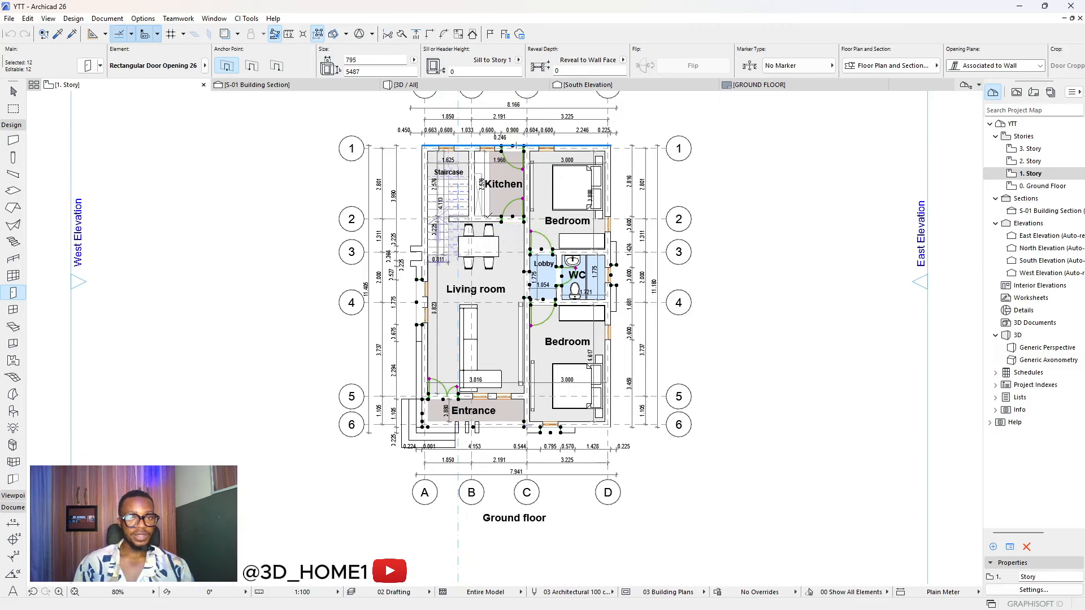
scroll(491, 212, up, 1)
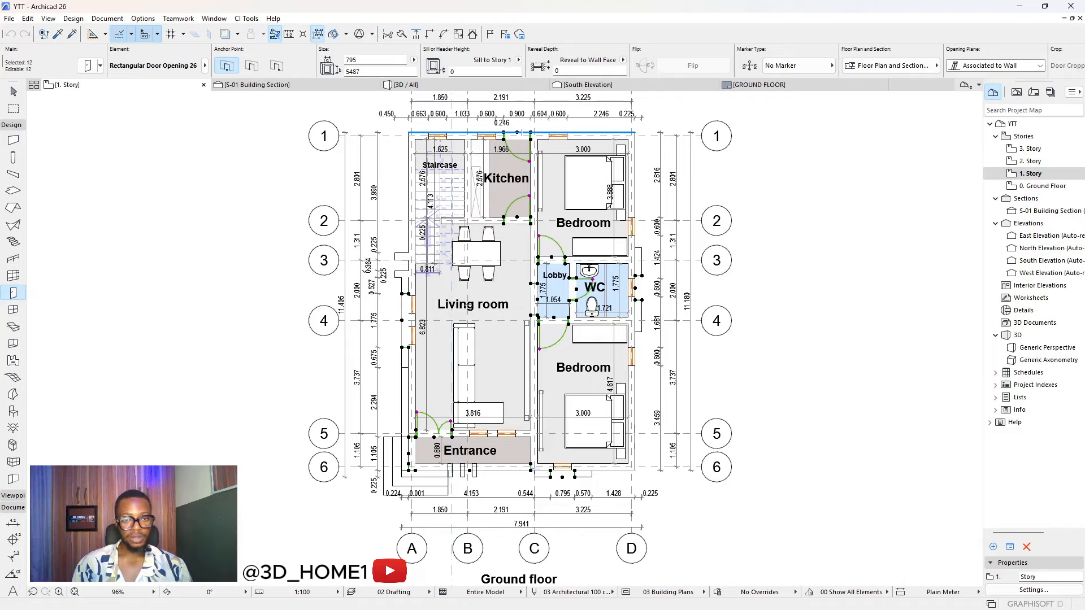
scroll(523, 163, up, 6)
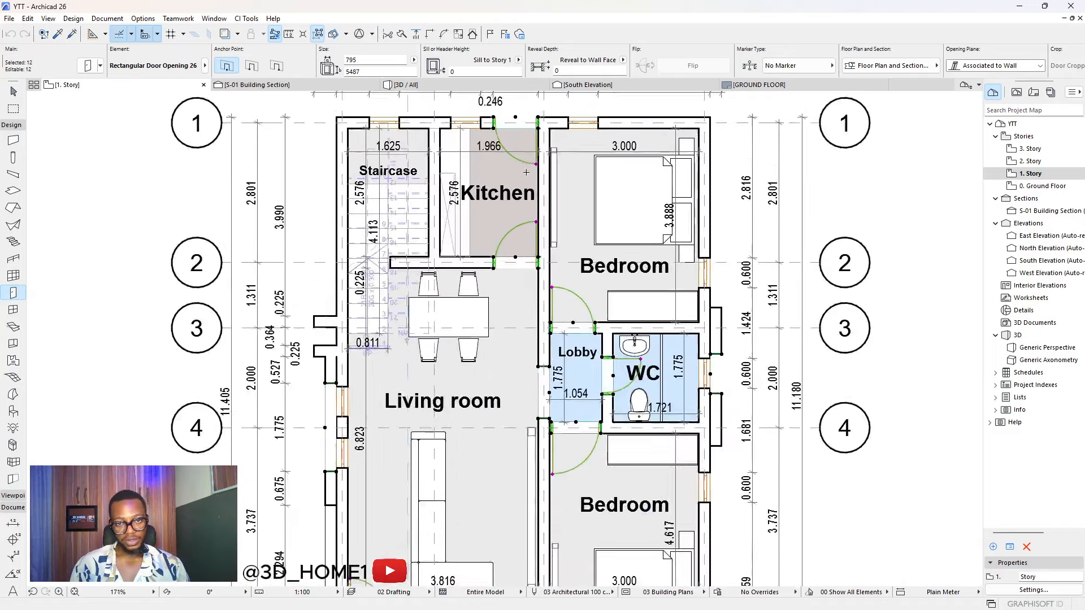
scroll(521, 265, down, 3)
scroll(574, 373, up, 2)
scroll(560, 338, down, 4)
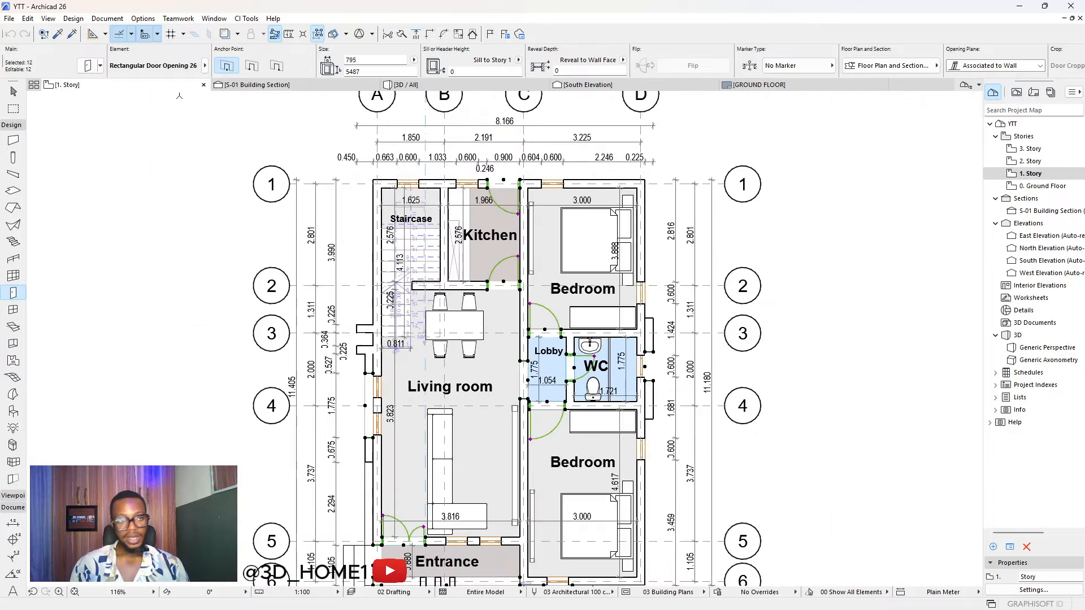
Assign the D Marker 26 dimension marker to the selected doors, with Circle as the marker head shape
click(87, 67)
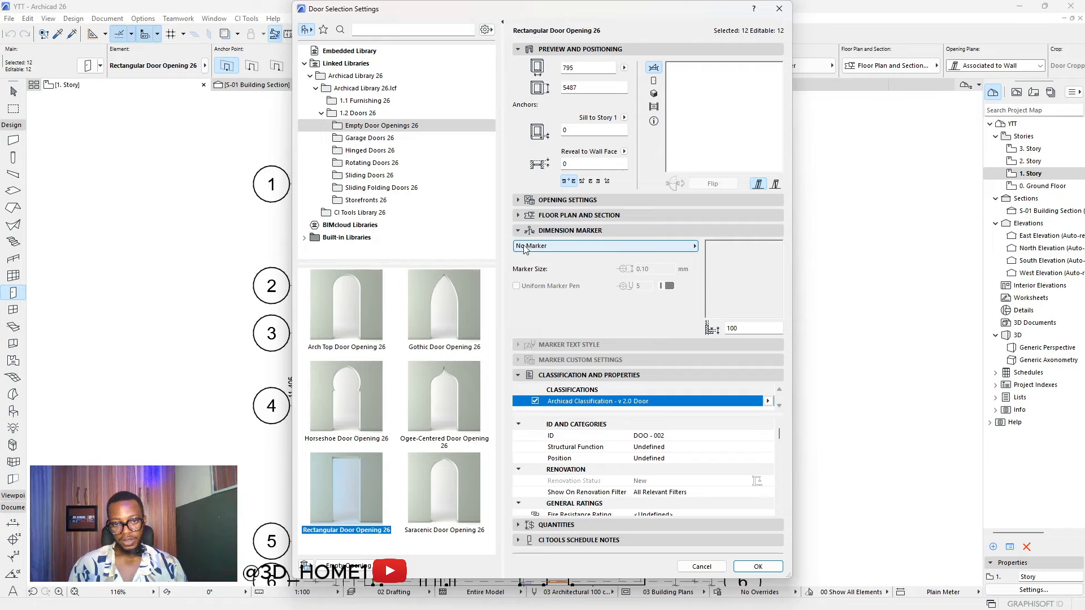
click(696, 249)
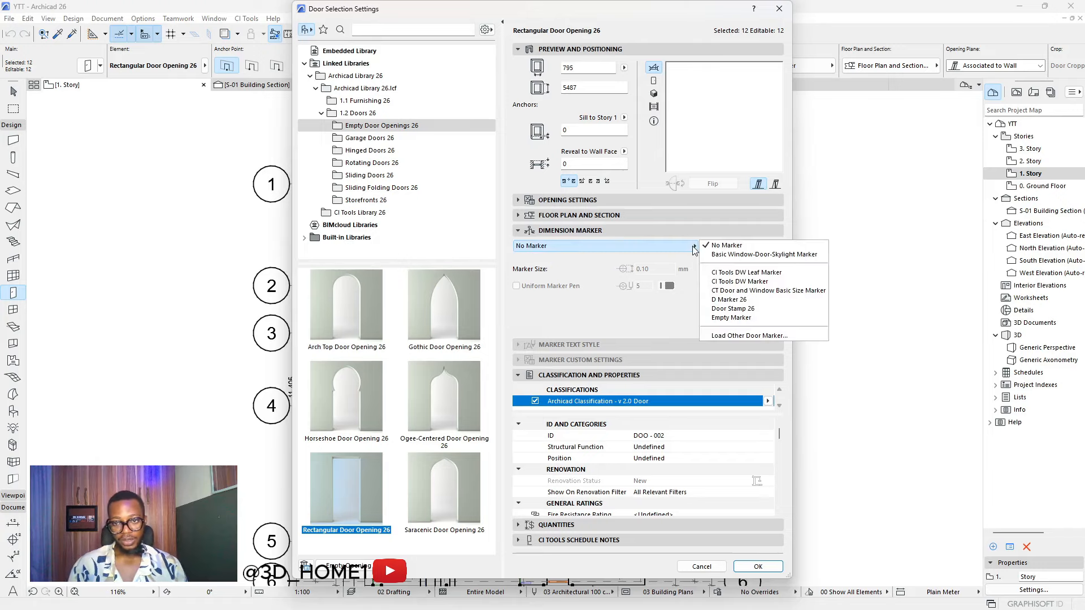
click(714, 300)
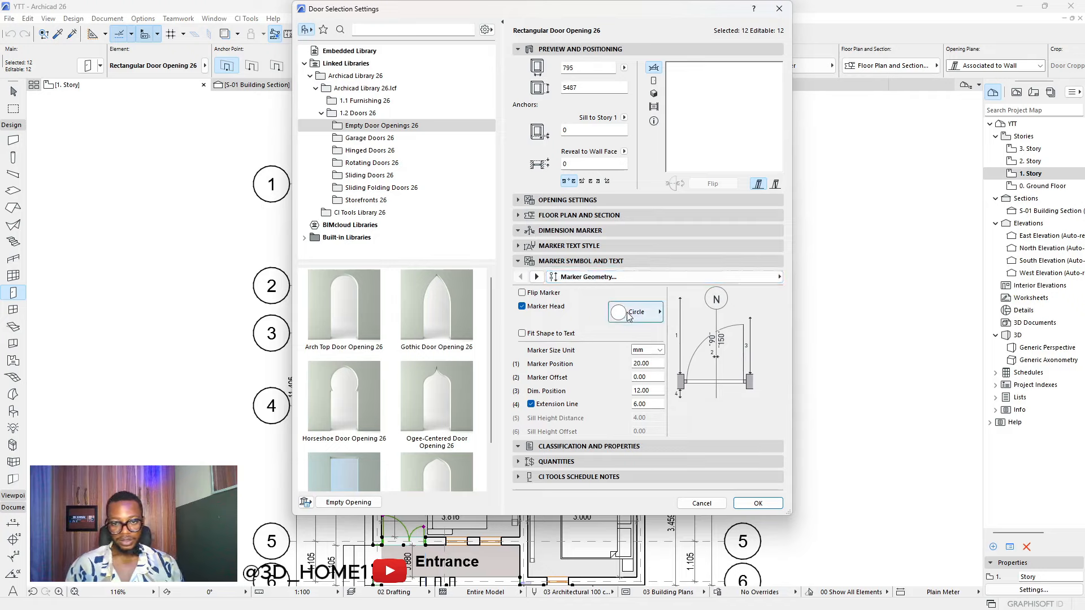
click(653, 314)
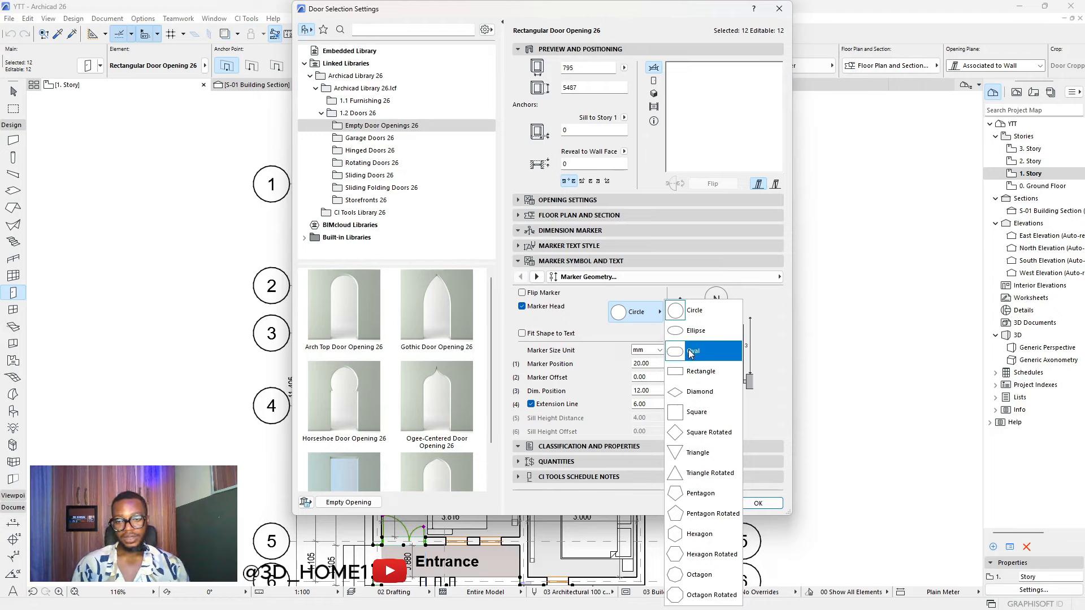
click(701, 312)
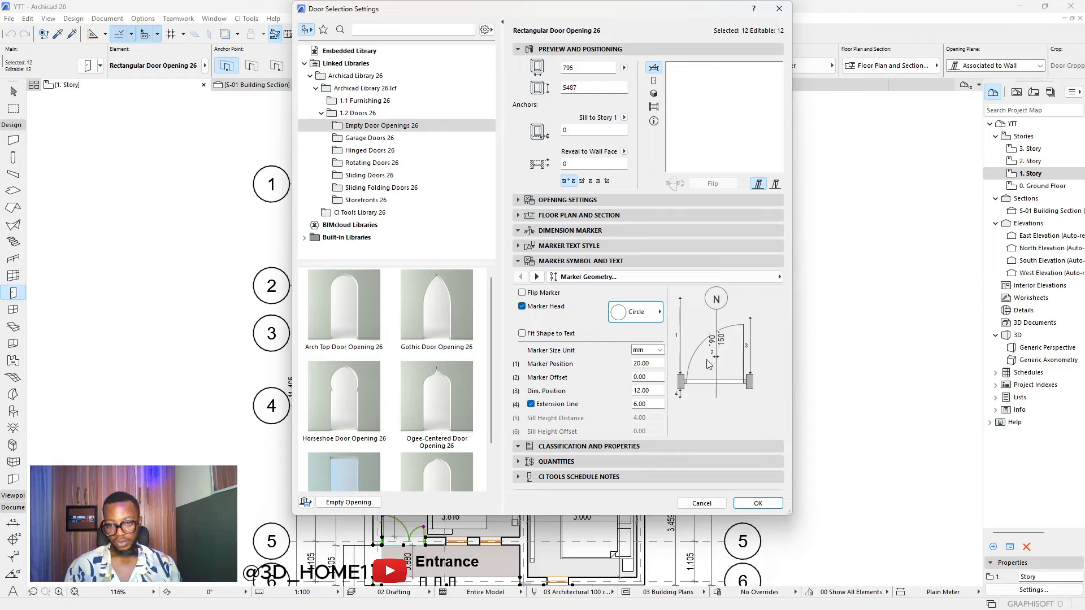
Adjust the door marker's geometry: no extension line, marker position 2 mm, and shape fitted to the text
click(532, 405)
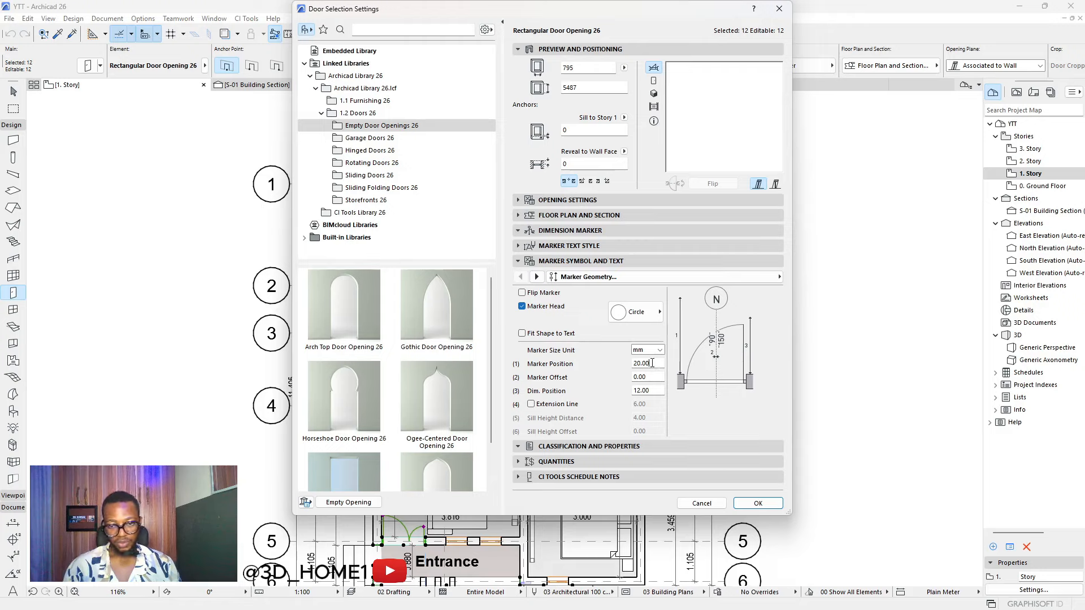
drag(651, 364, 622, 358)
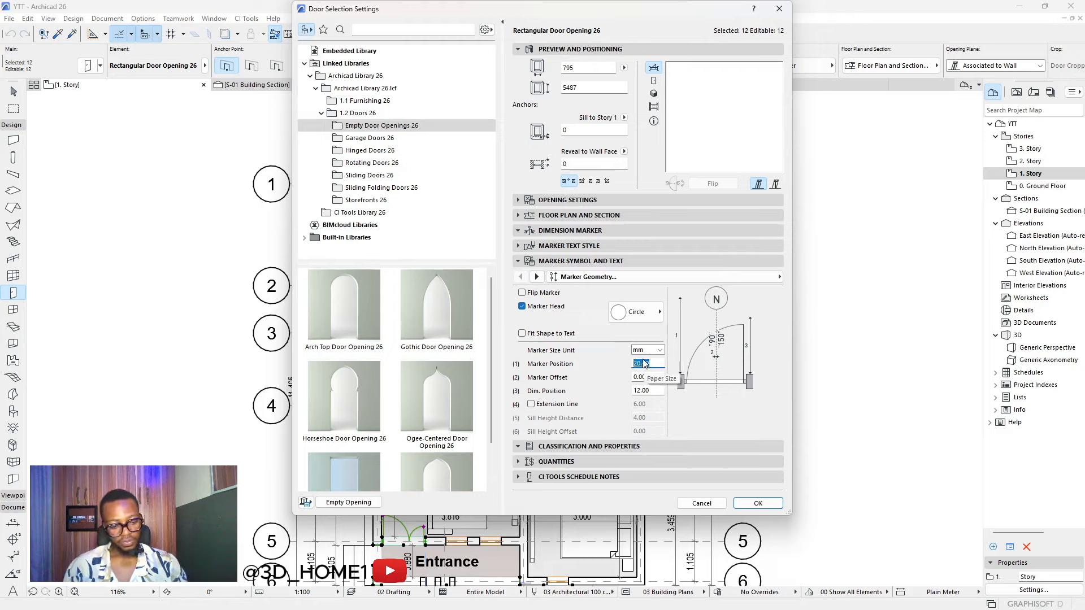
text(2)
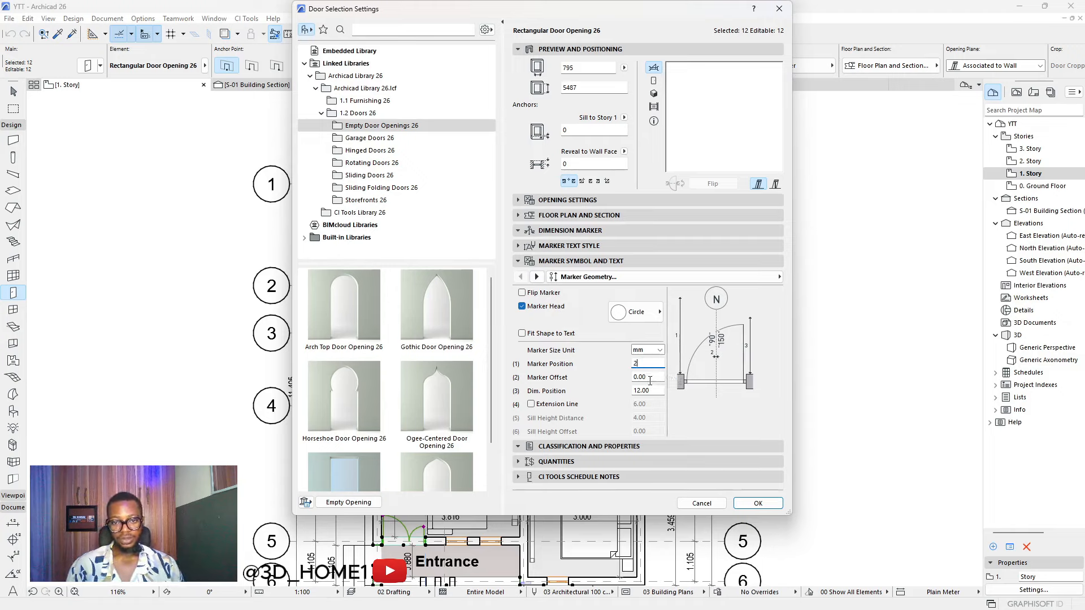
click(653, 375)
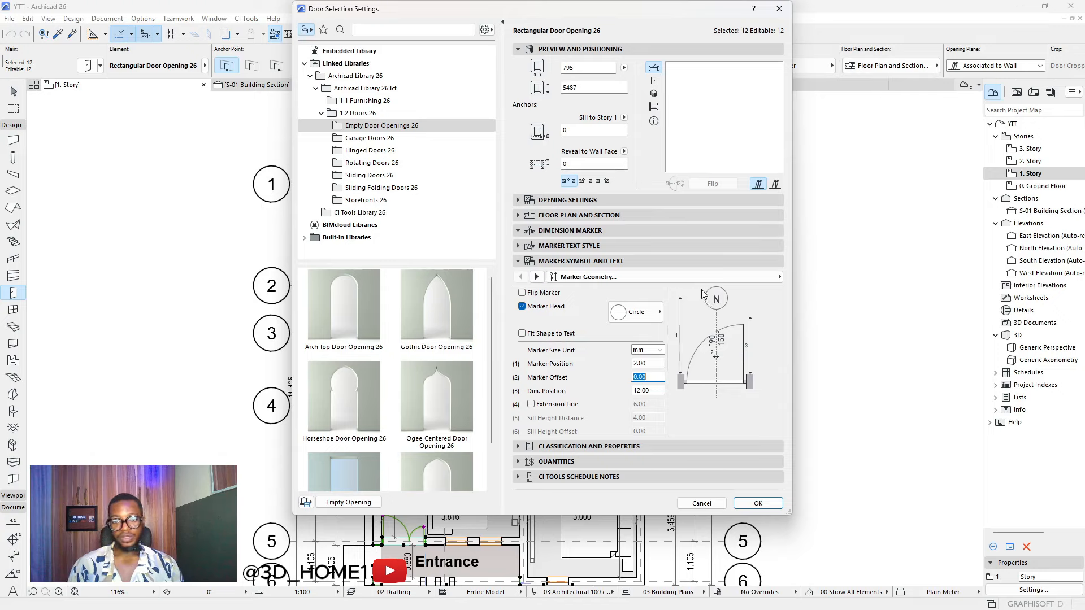
click(522, 333)
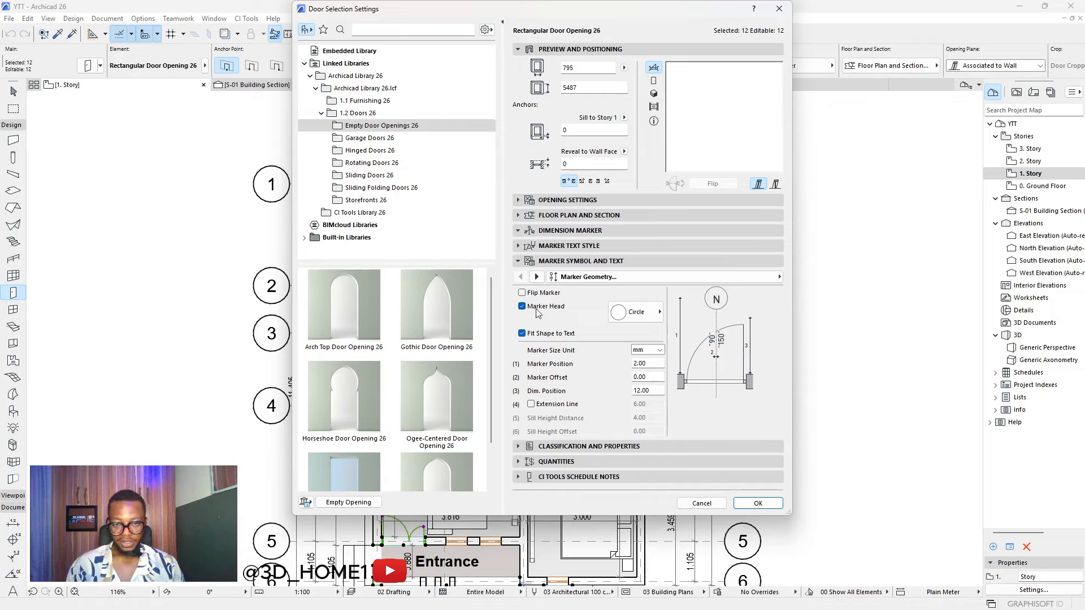
Make the door marker's ID content show the Element ID only
click(537, 277)
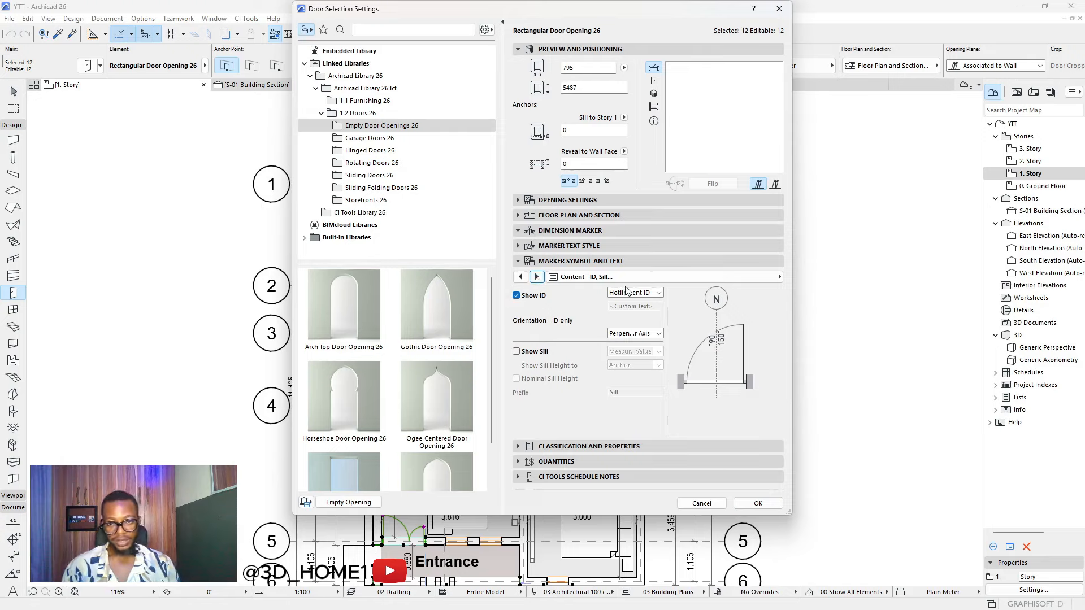
click(659, 293)
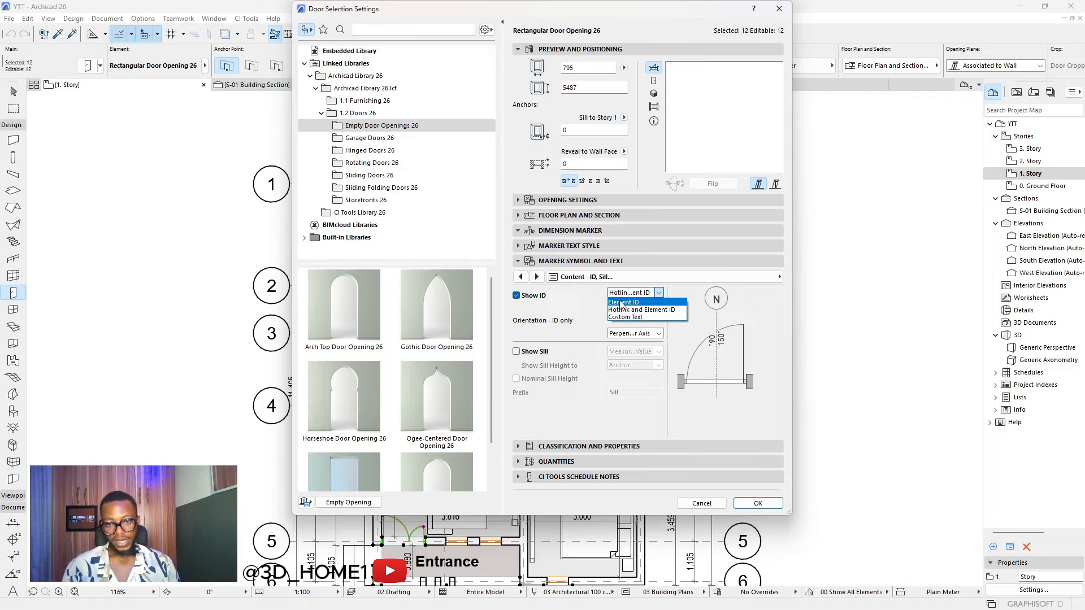
click(622, 302)
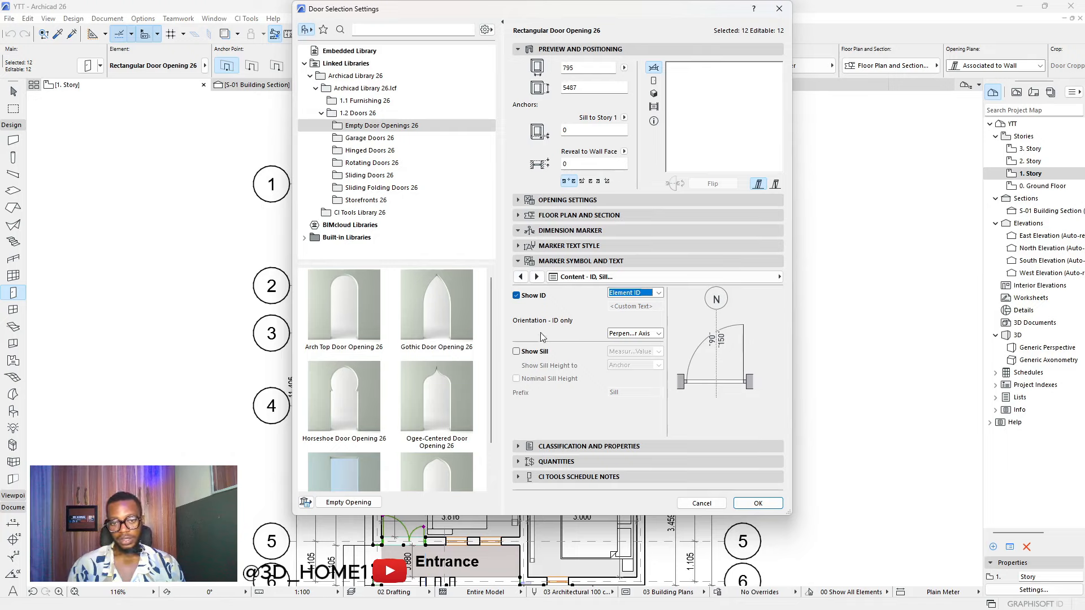
Hide the dimensions in the door marker, check the remaining marker settings, and apply the changes to the selected doors
click(537, 276)
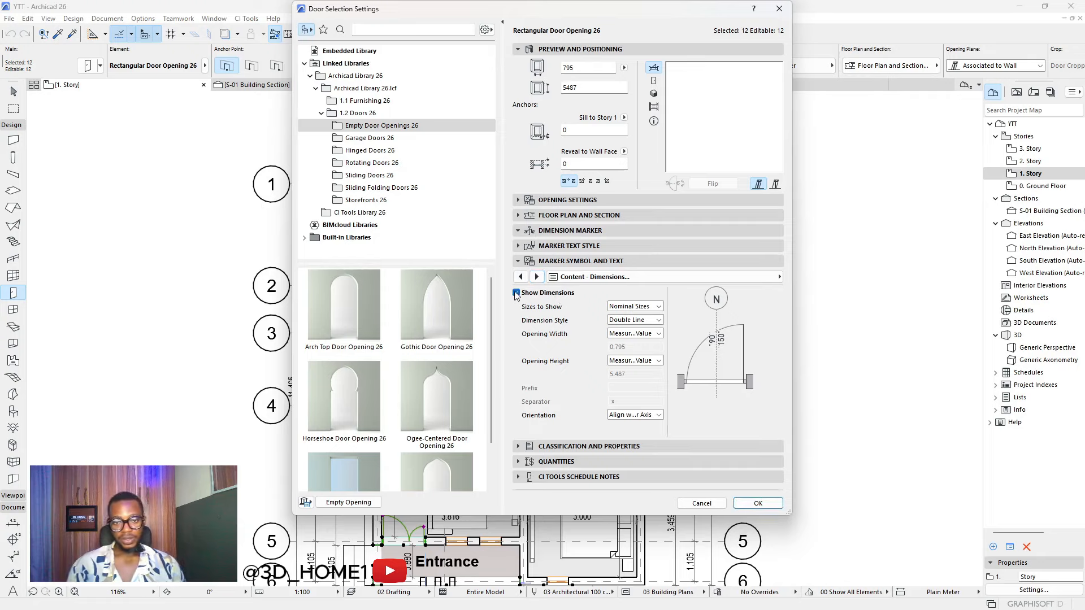
click(516, 293)
click(537, 276)
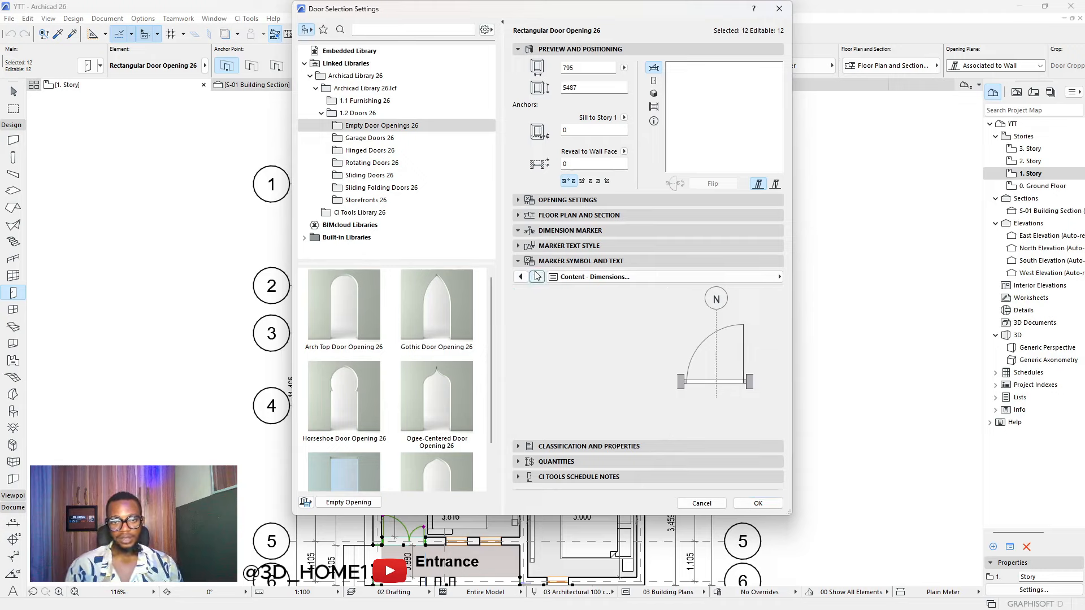
click(537, 276)
click(536, 276)
click(536, 277)
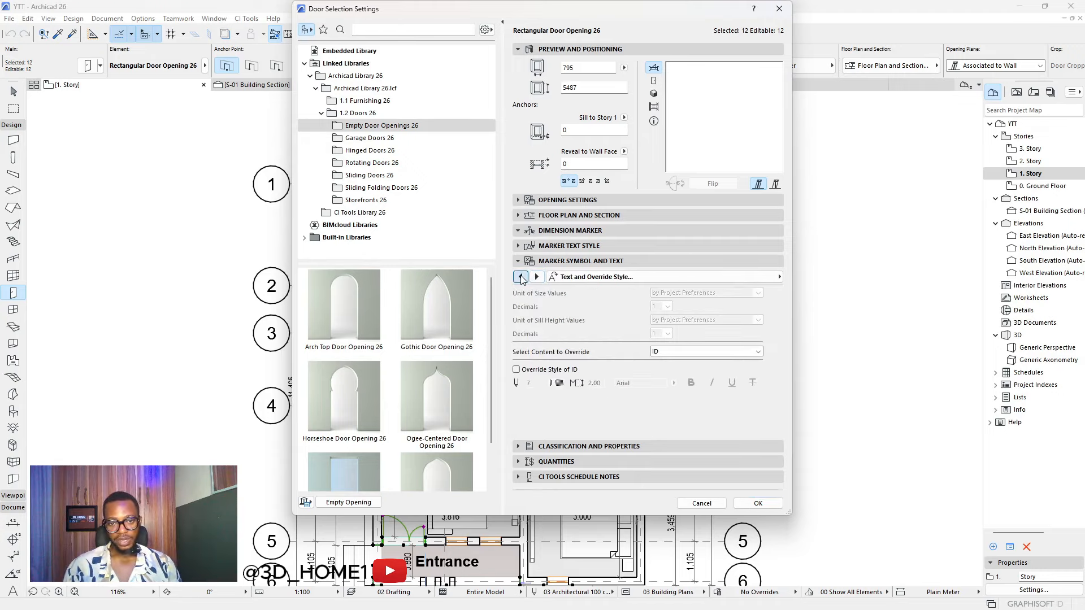
click(521, 277)
click(520, 277)
click(521, 277)
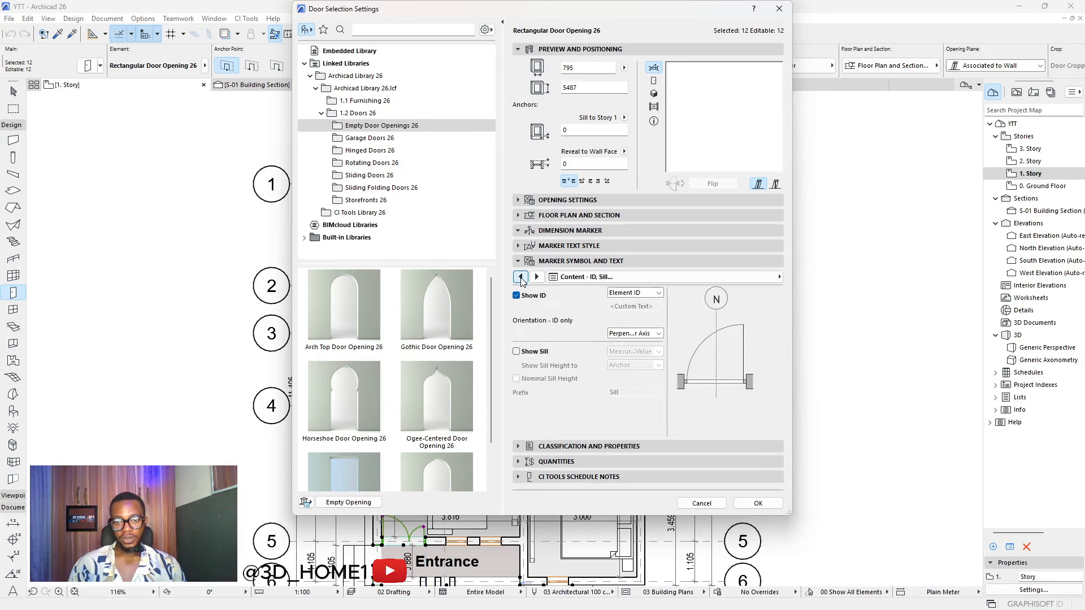
click(758, 503)
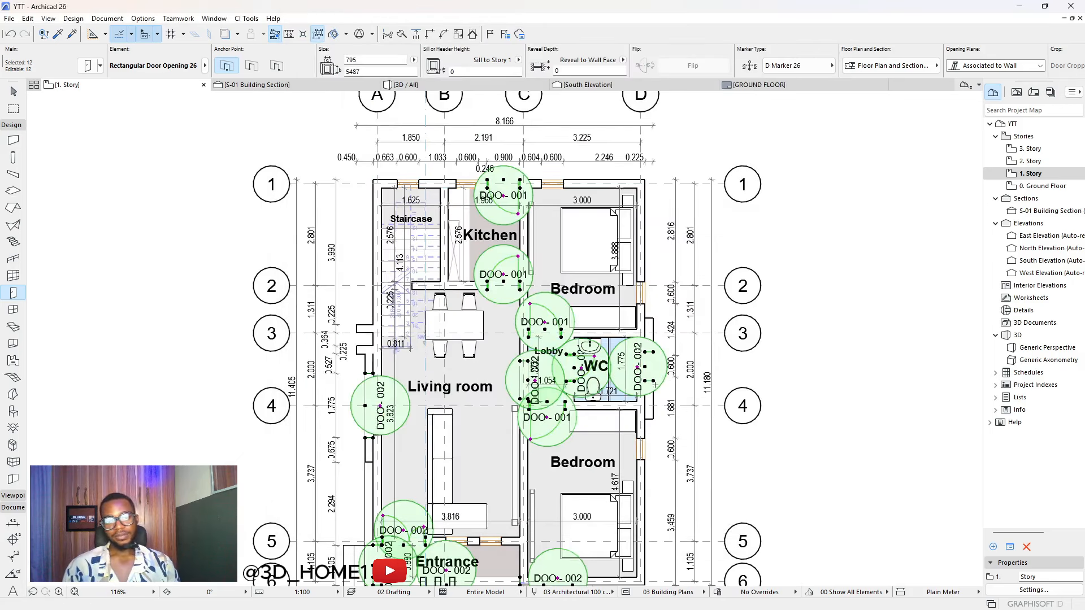
scroll(582, 388, down, 2)
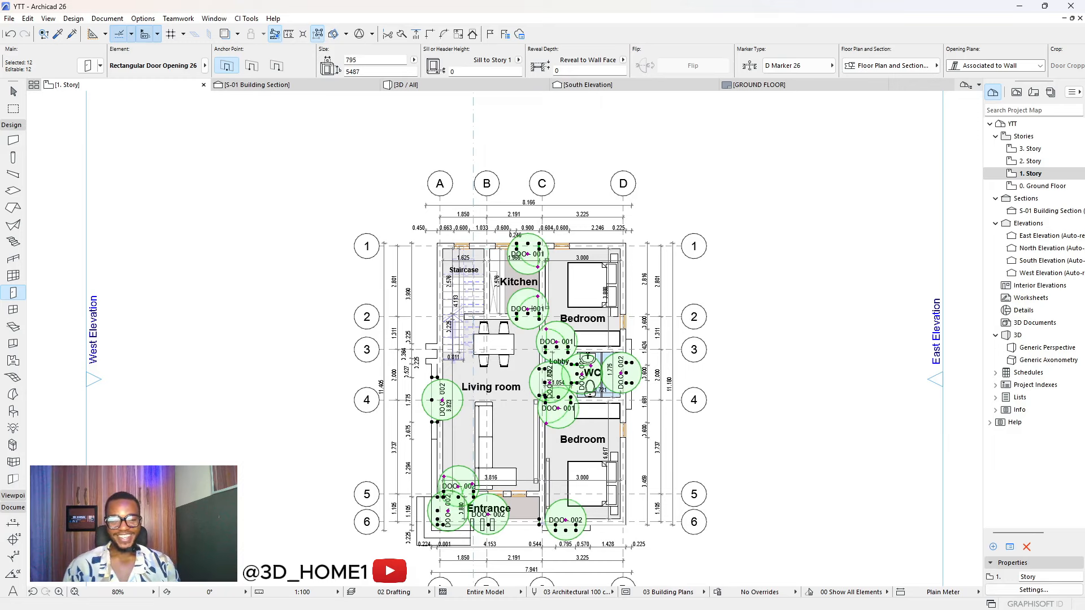
scroll(505, 264, up, 2)
scroll(534, 275, down, 2)
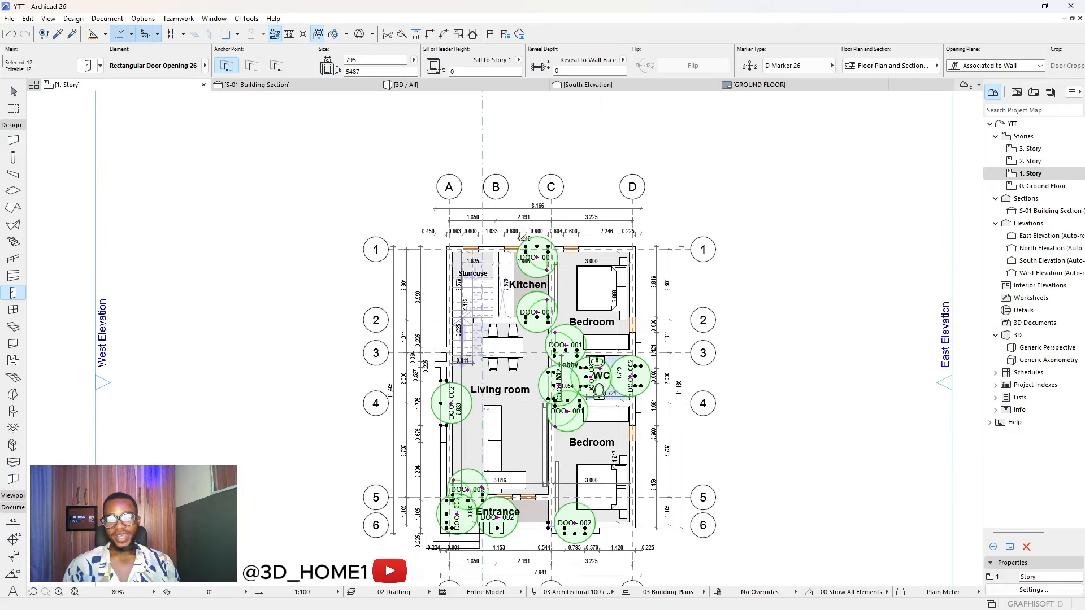
scroll(522, 244, down, 2)
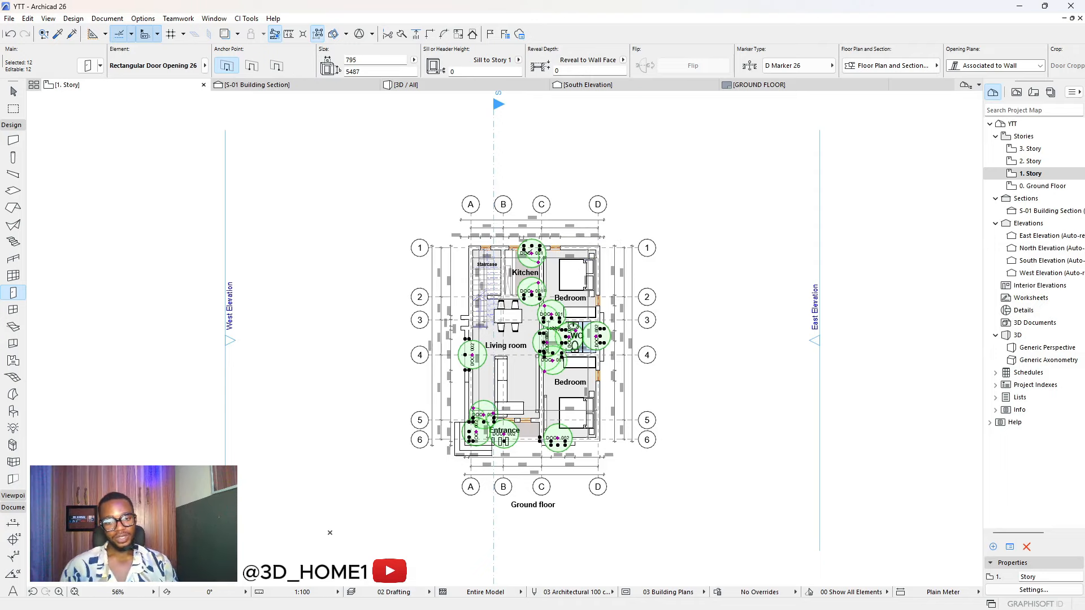
scroll(526, 247, up, 2)
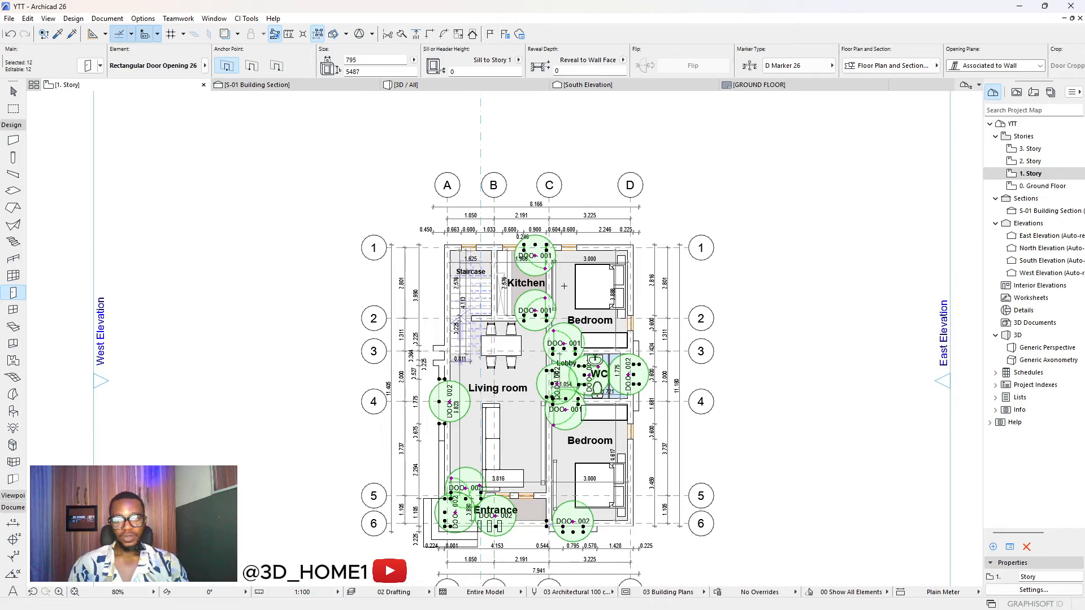
Deselect the doors, leave the Door tool, and open the IES-03 Door Schedule from the project's element schedules
key(Escape)
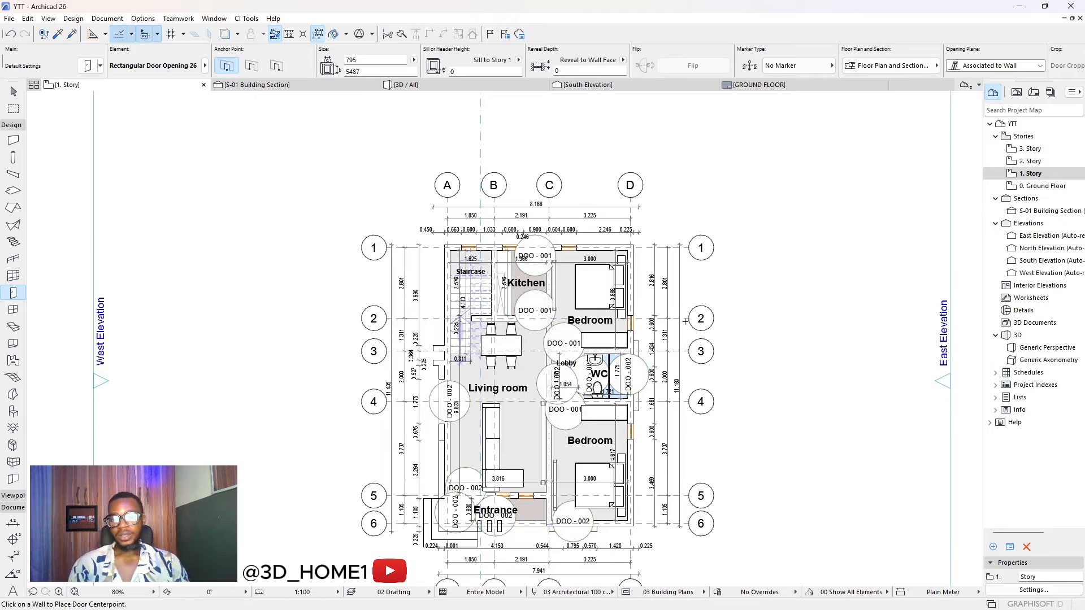
key(Escape)
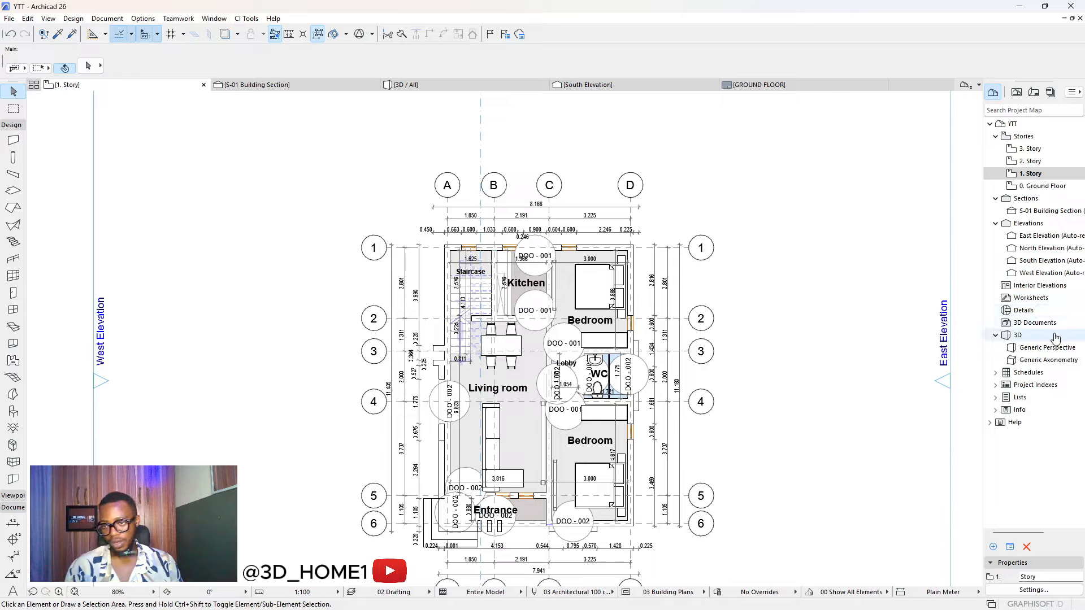
click(997, 373)
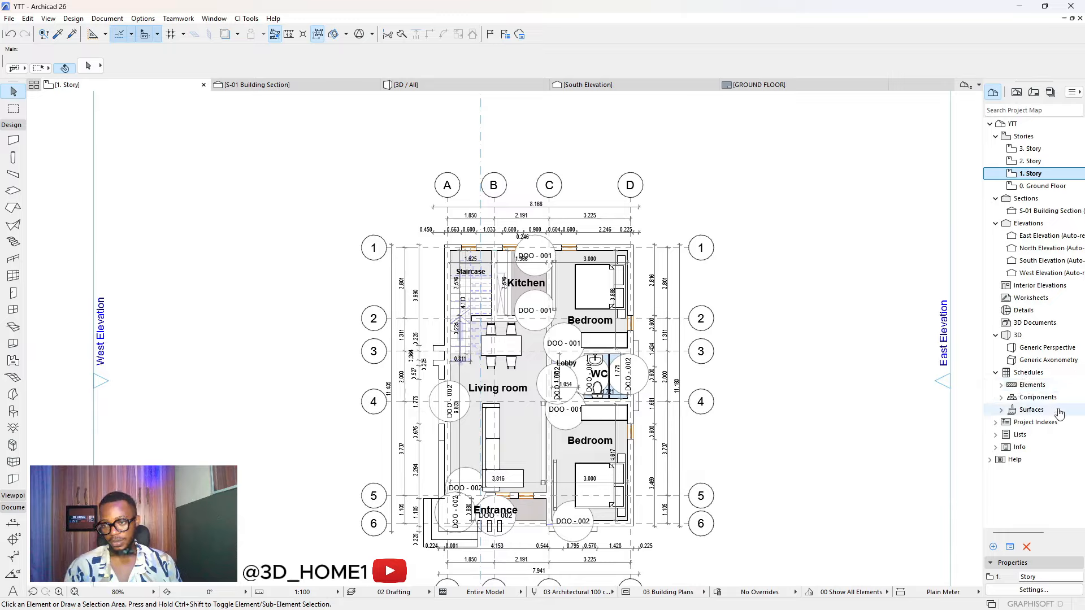
click(1002, 385)
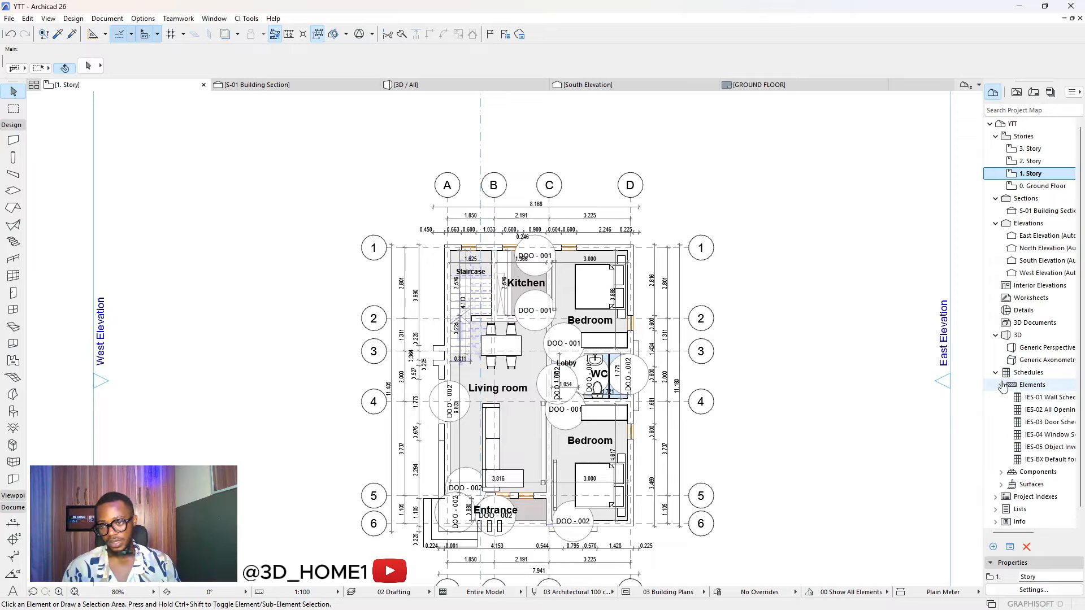
click(1048, 423)
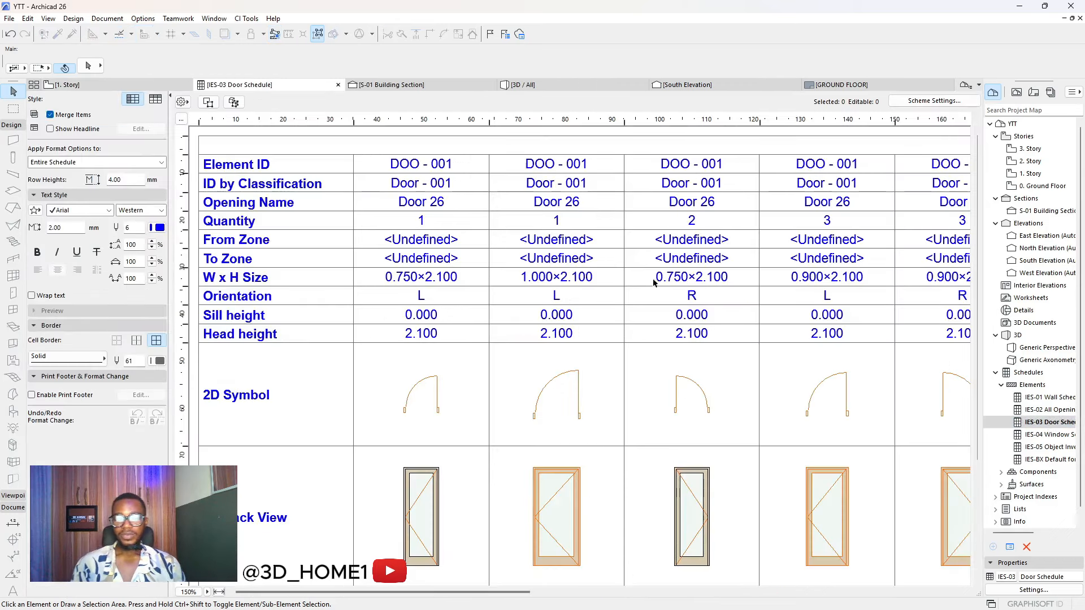
Look through the rows of the door schedule and fit its full width in the view
scroll(560, 276, down, 3)
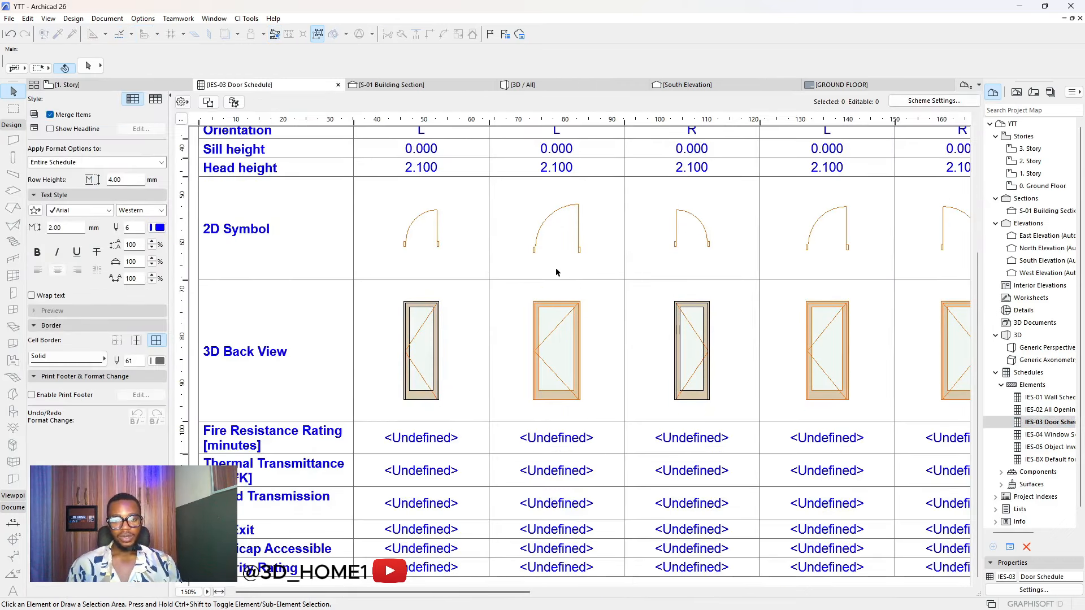
scroll(557, 273, up, 3)
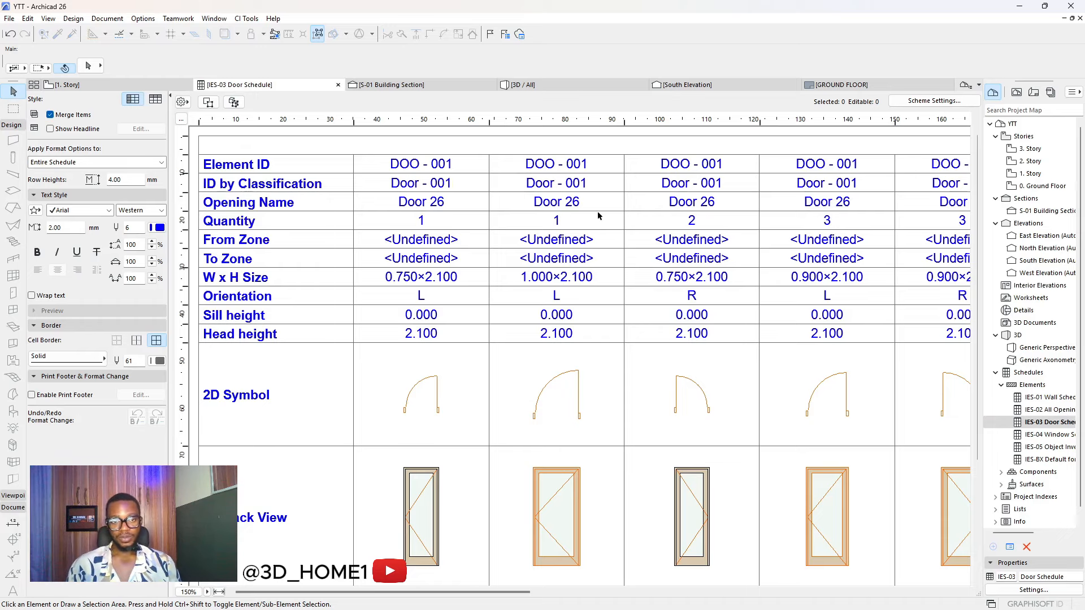
scroll(569, 273, down, 3)
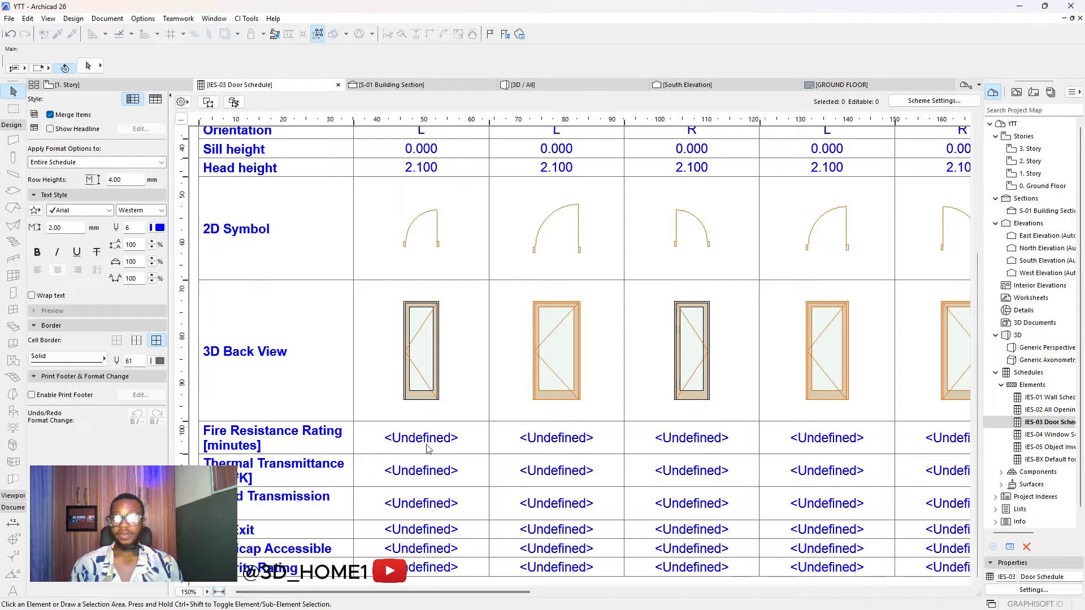
click(219, 592)
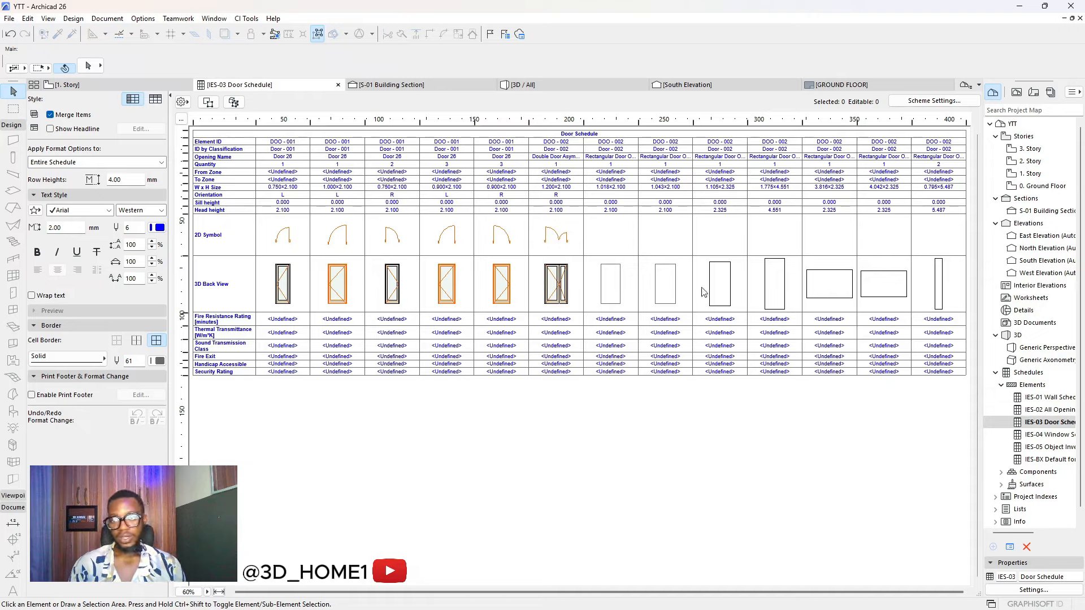
Remove the Security Rating, Handicap Accessible, Fire Exit, Sound Transmission Class, Thermal Transmittance and Fire Resistance Rating fields from the door schedule's scheme
click(934, 102)
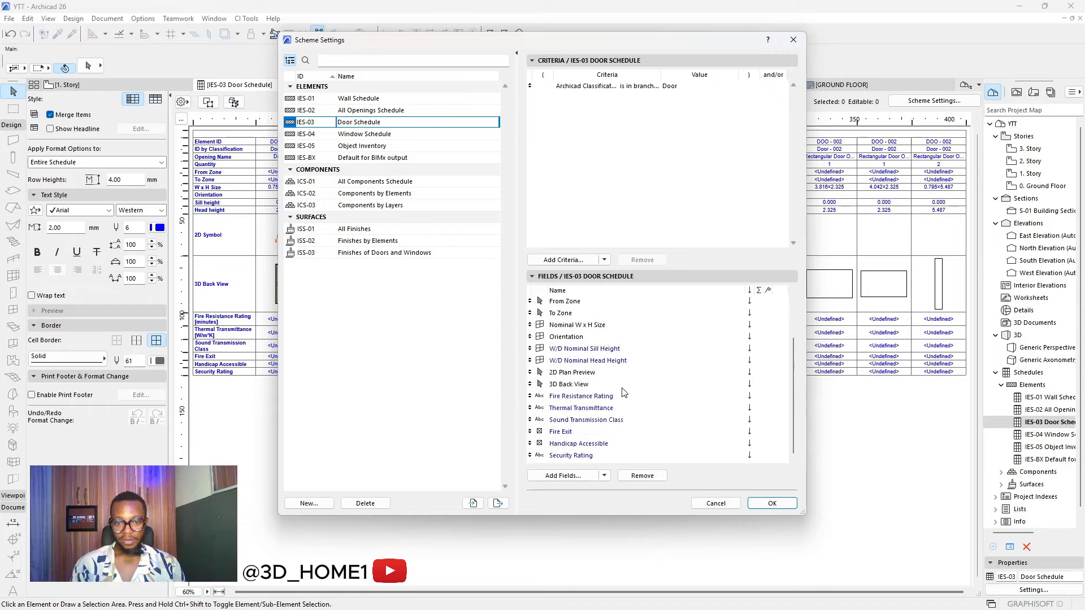
click(569, 456)
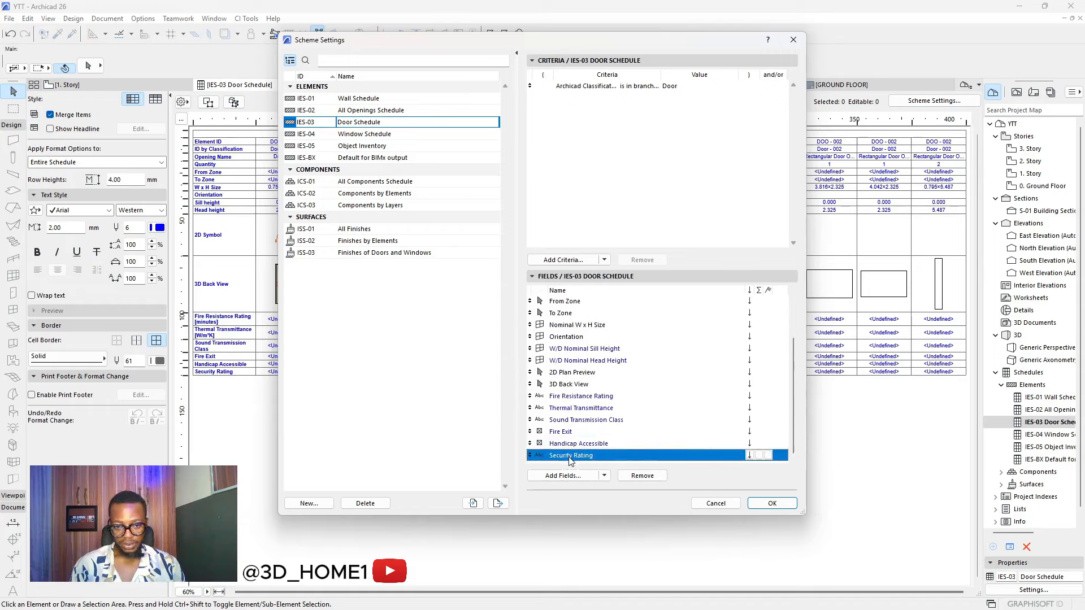
click(642, 476)
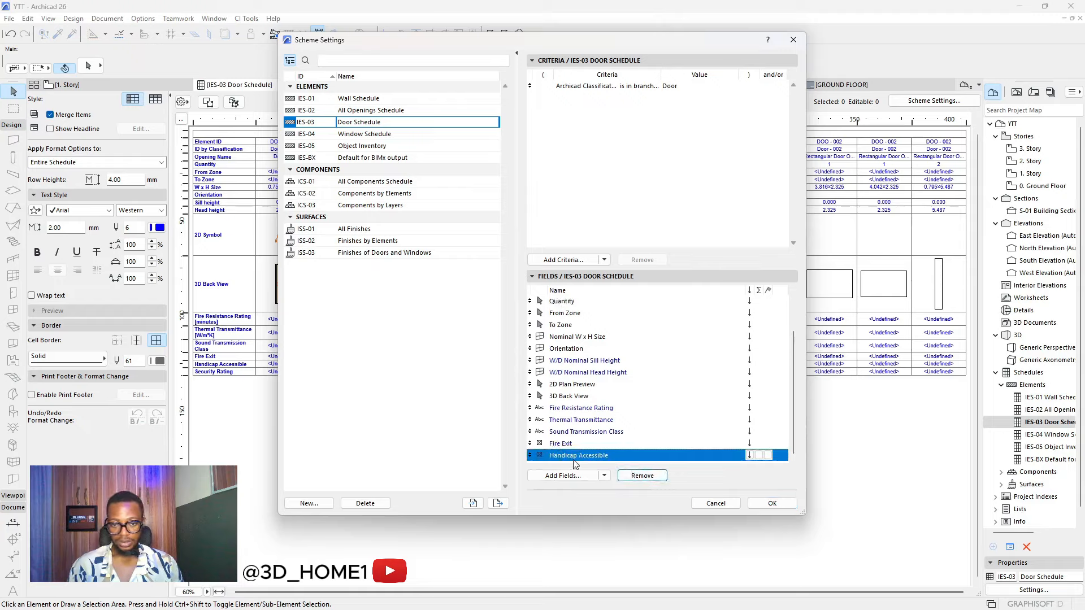
click(644, 478)
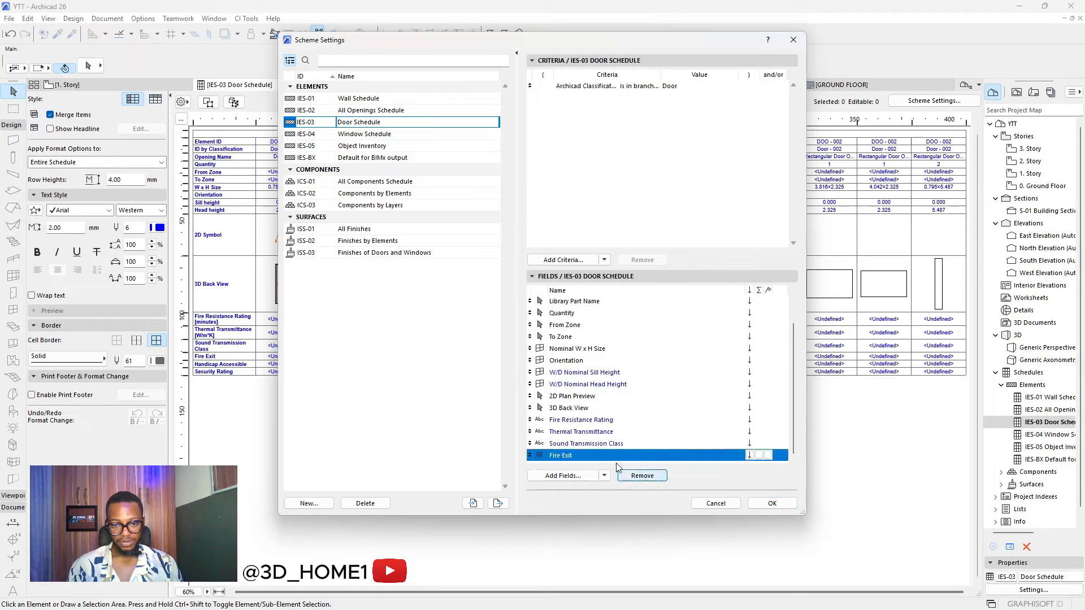
click(647, 478)
click(642, 476)
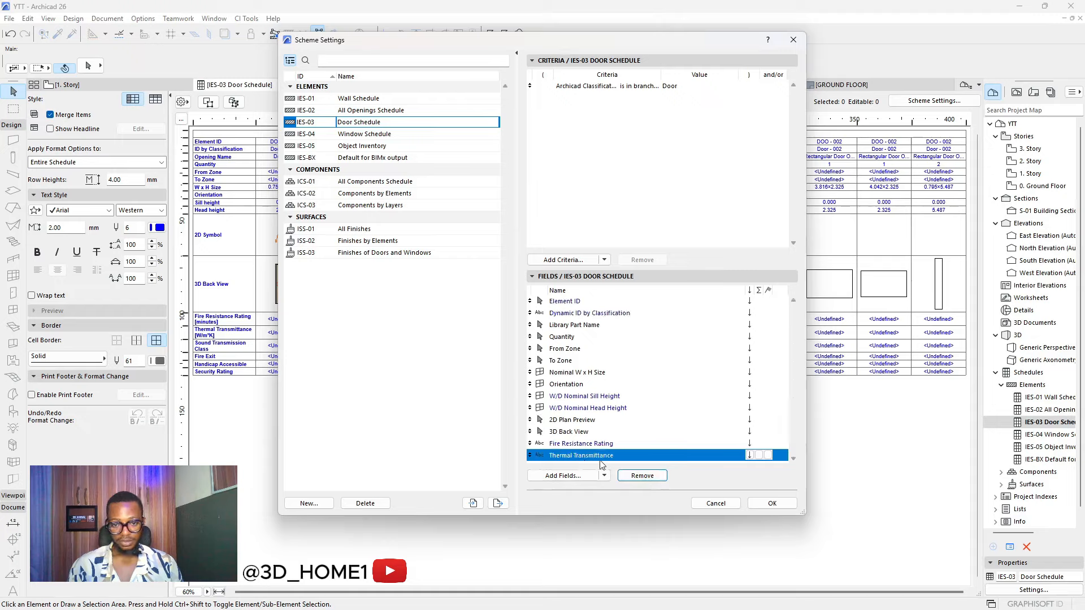
click(633, 474)
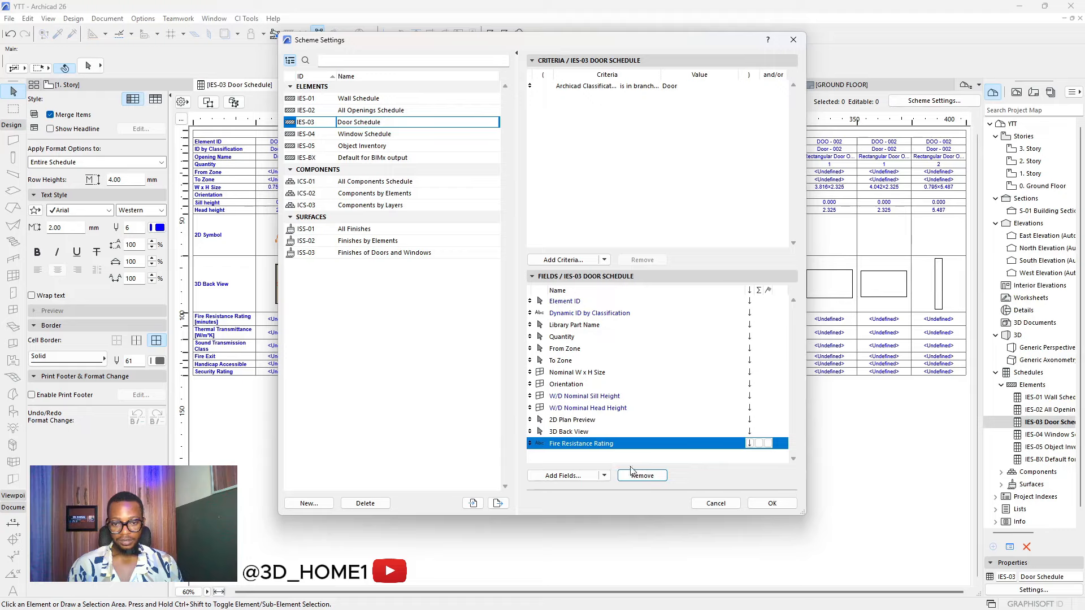
click(642, 476)
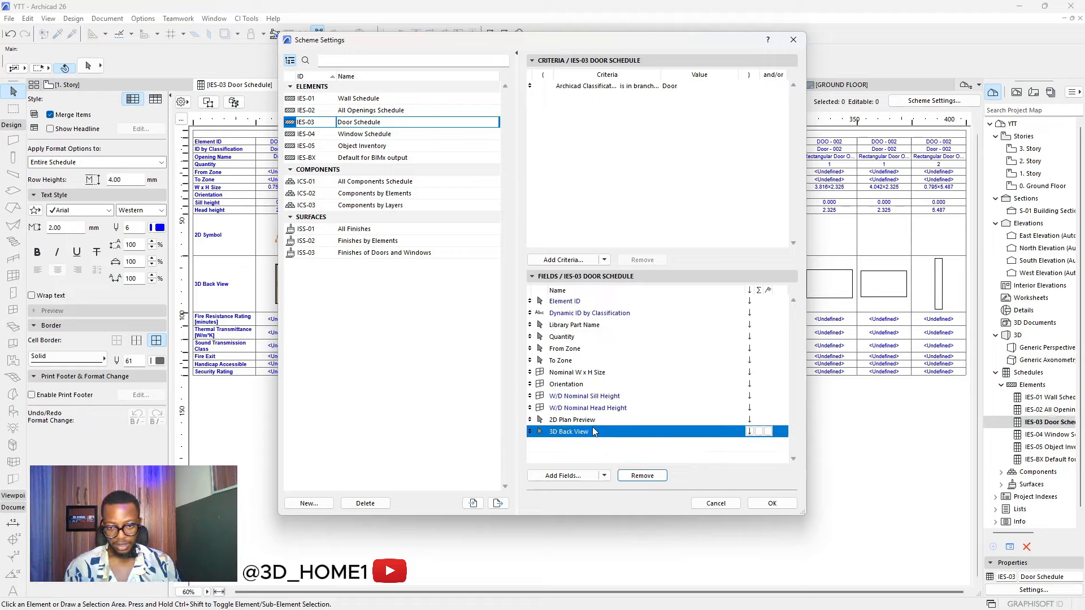
Remove the W/D Nominal Head Height, W/D Nominal Sill Height, To Zone and From Zone fields from the door schedule's scheme
click(569, 408)
click(642, 476)
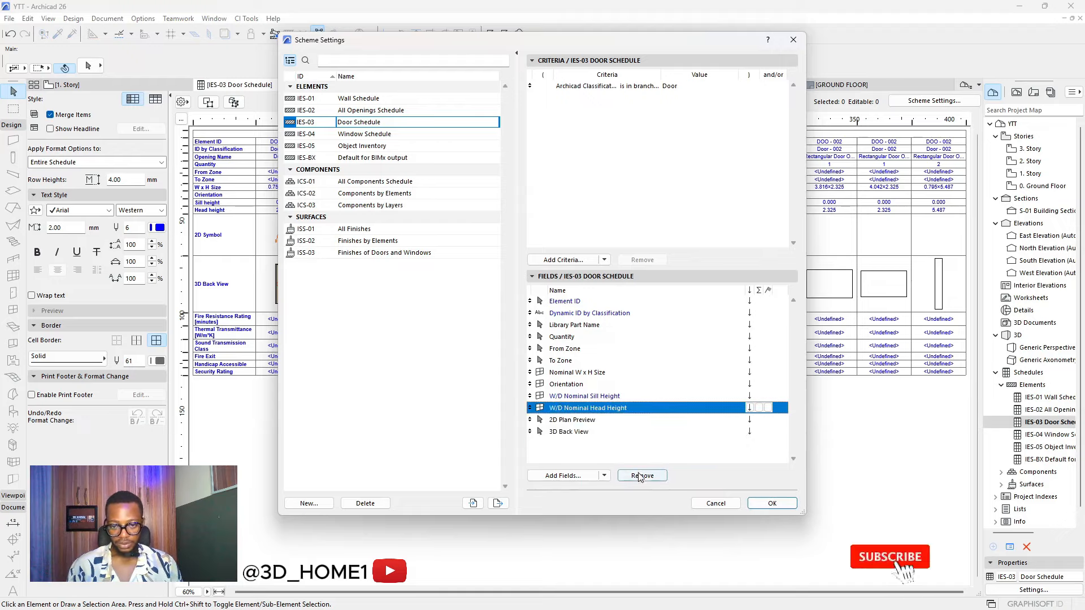
click(572, 397)
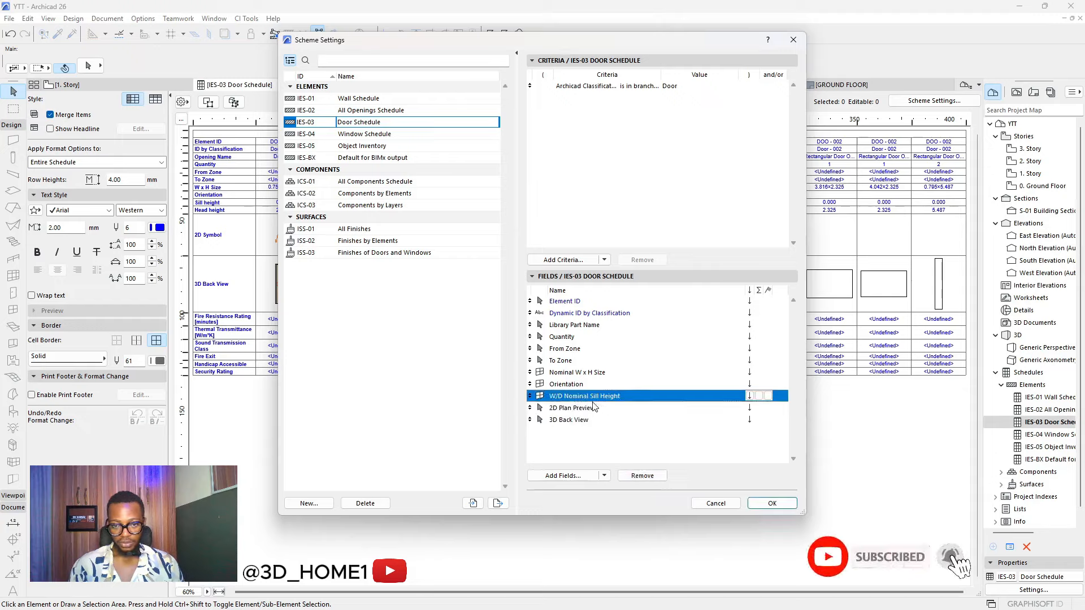
click(642, 475)
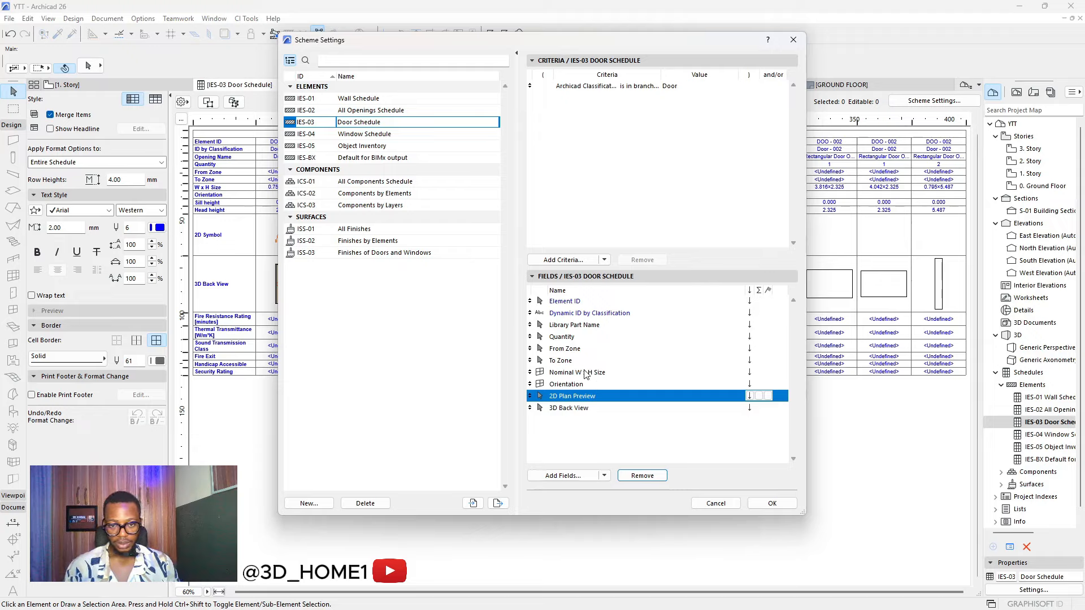
click(567, 362)
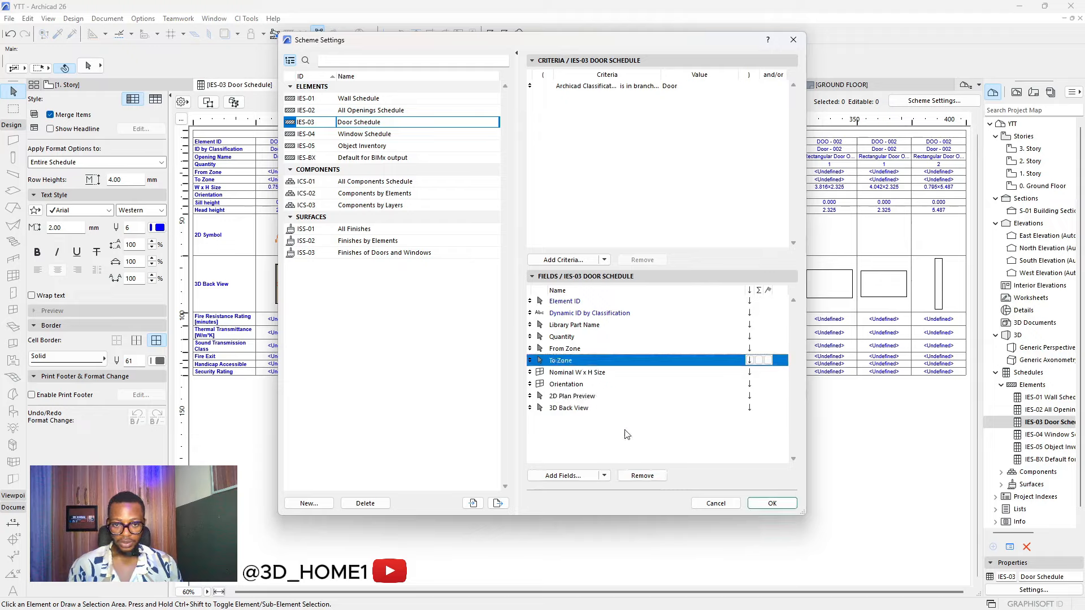
click(642, 476)
click(566, 352)
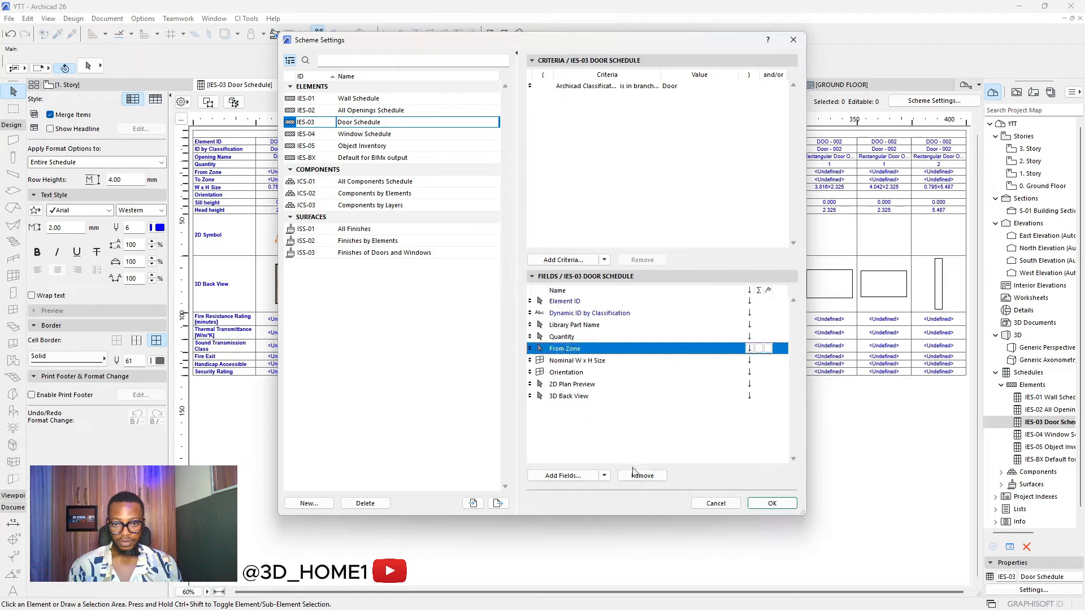
click(642, 476)
Remove the Library Part Name and Dynamic ID by Classification fields from the scheme and apply the changes to the door schedule
click(572, 326)
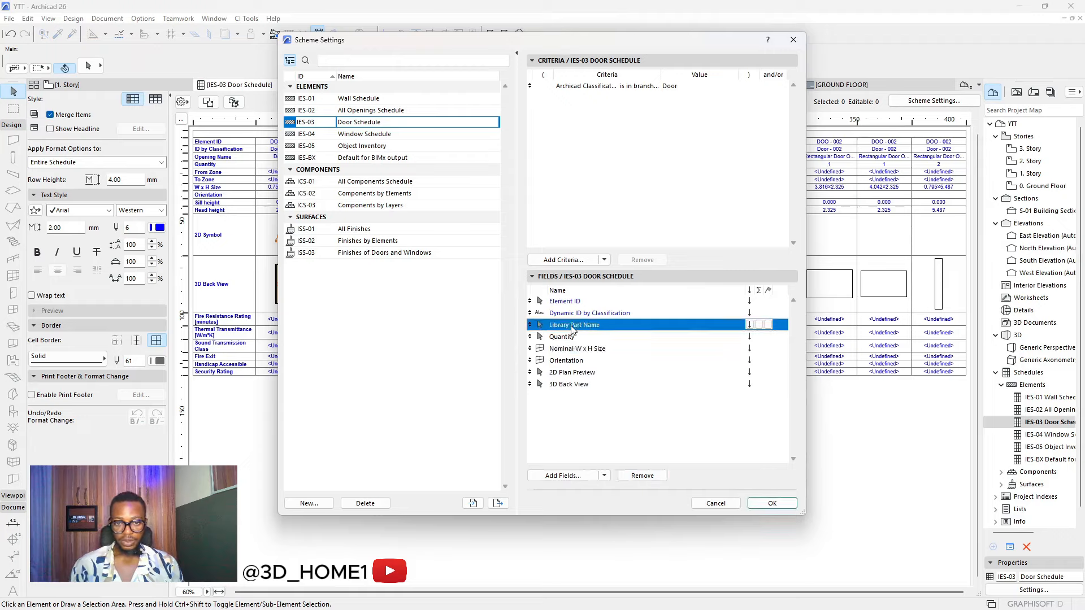
click(642, 476)
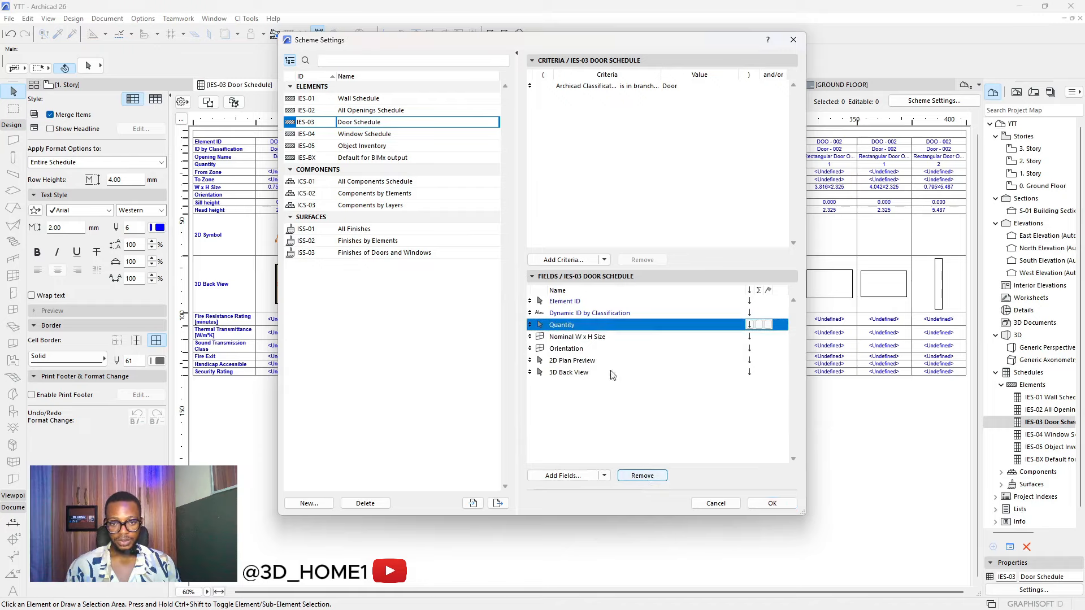
click(576, 315)
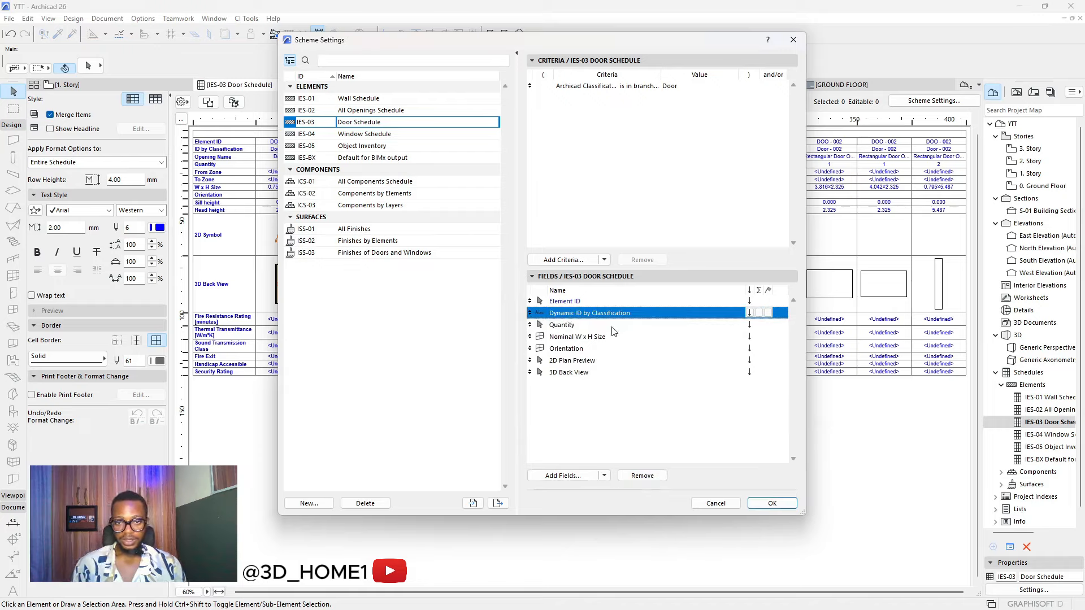
click(642, 476)
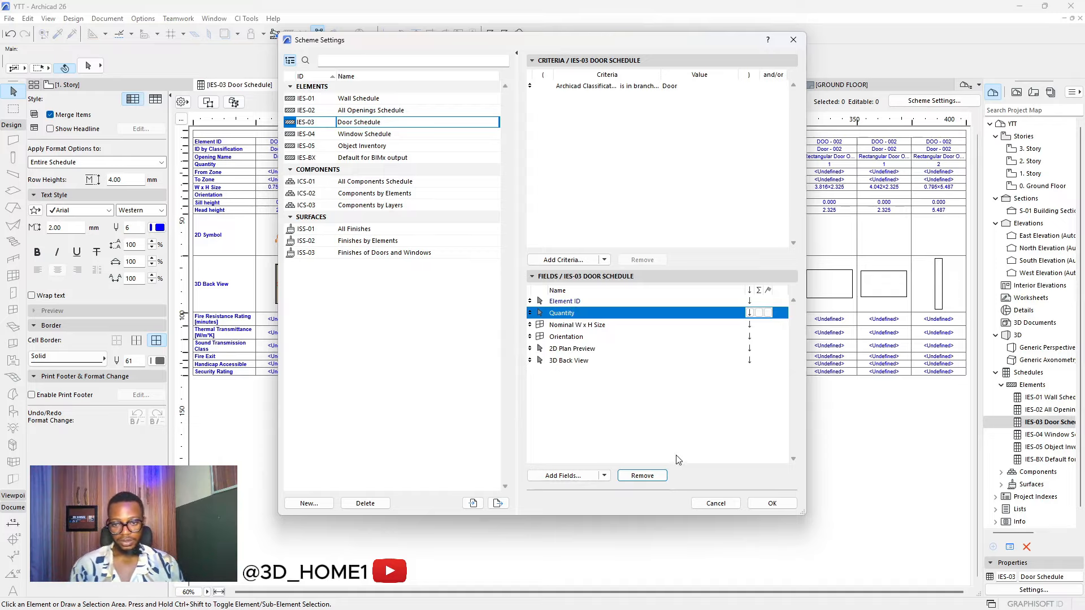
click(772, 503)
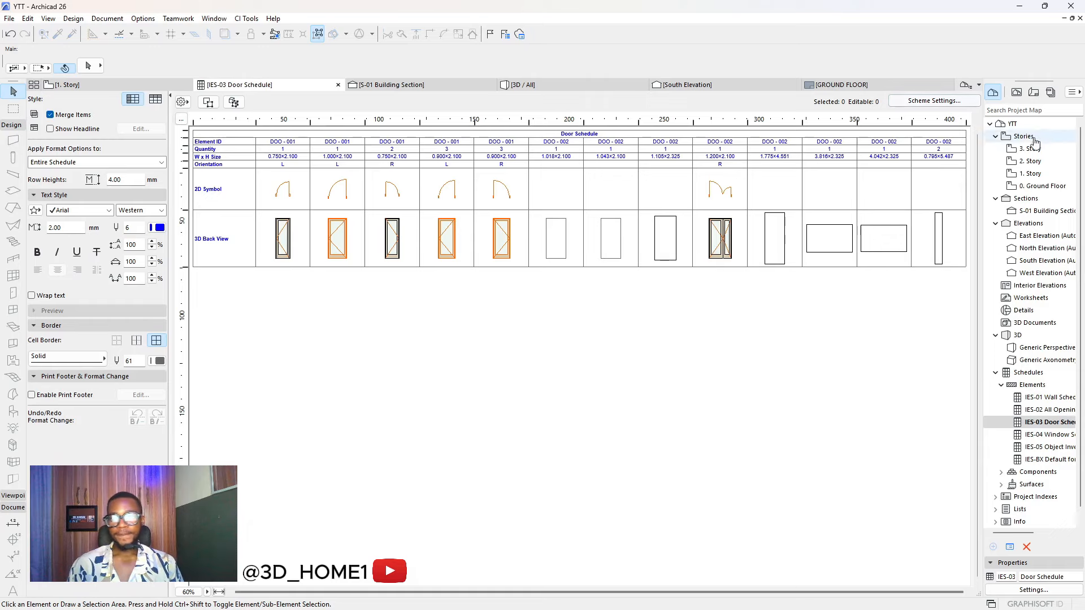
Check the door markers on the 1. Story floor plan and return to the IES-03 Door Schedule
double_click(1033, 173)
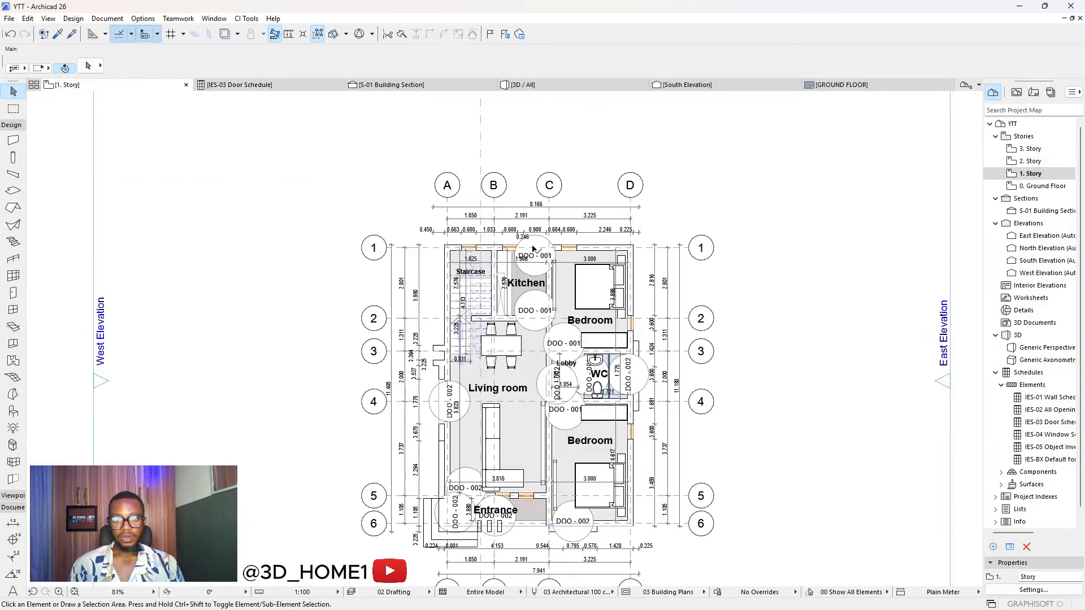
scroll(533, 249, up, 3)
scroll(533, 248, down, 3)
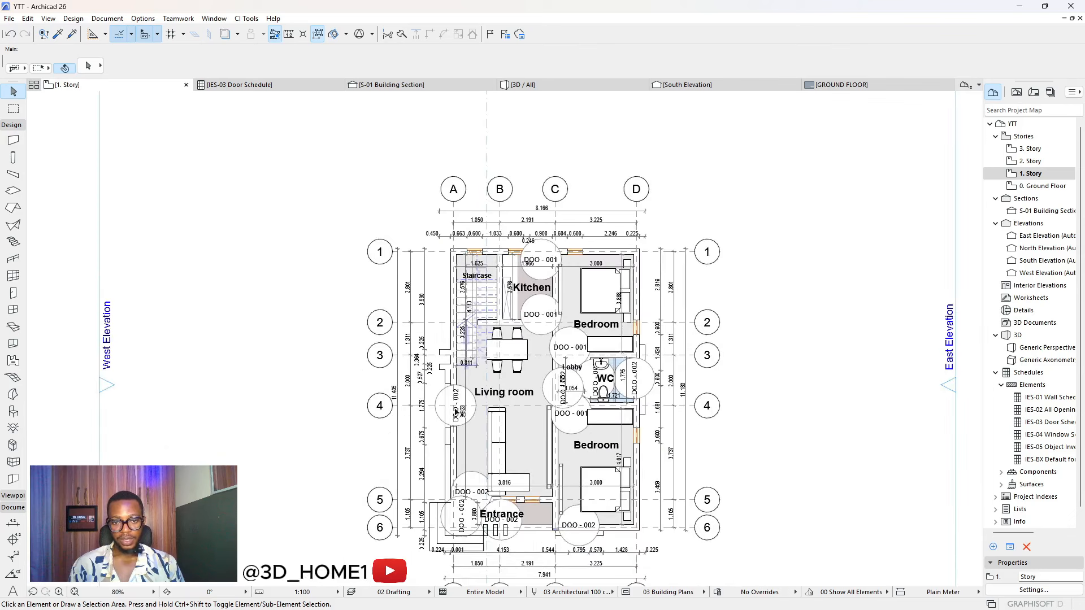
click(1063, 423)
double_click(1063, 423)
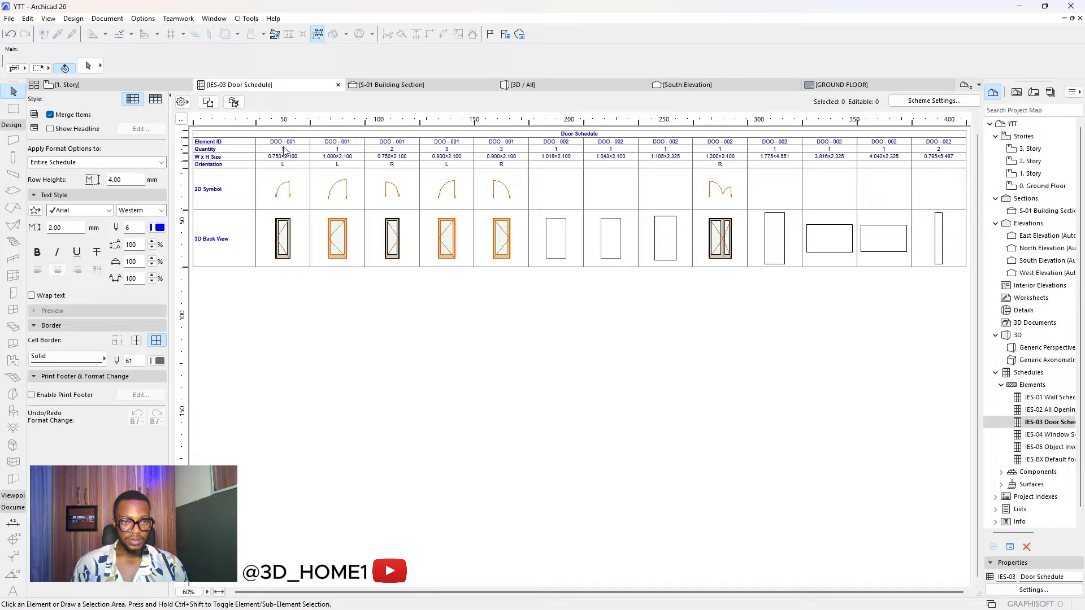
Set the Element ID of the 1.200×2.100 double door in the schedule to D1
click(724, 238)
click(729, 288)
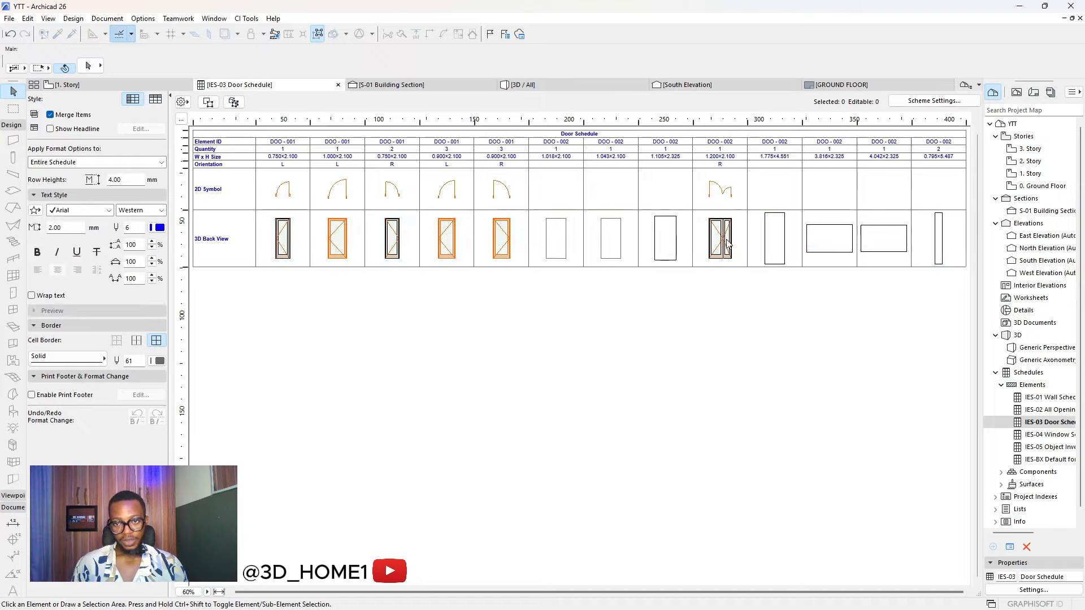
click(736, 141)
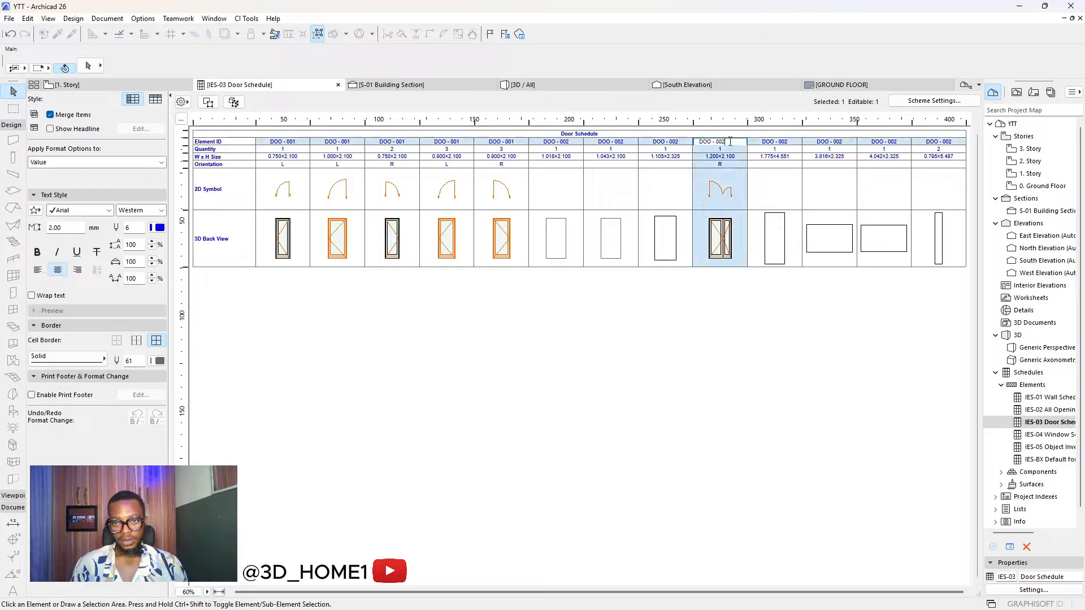
text(D1)
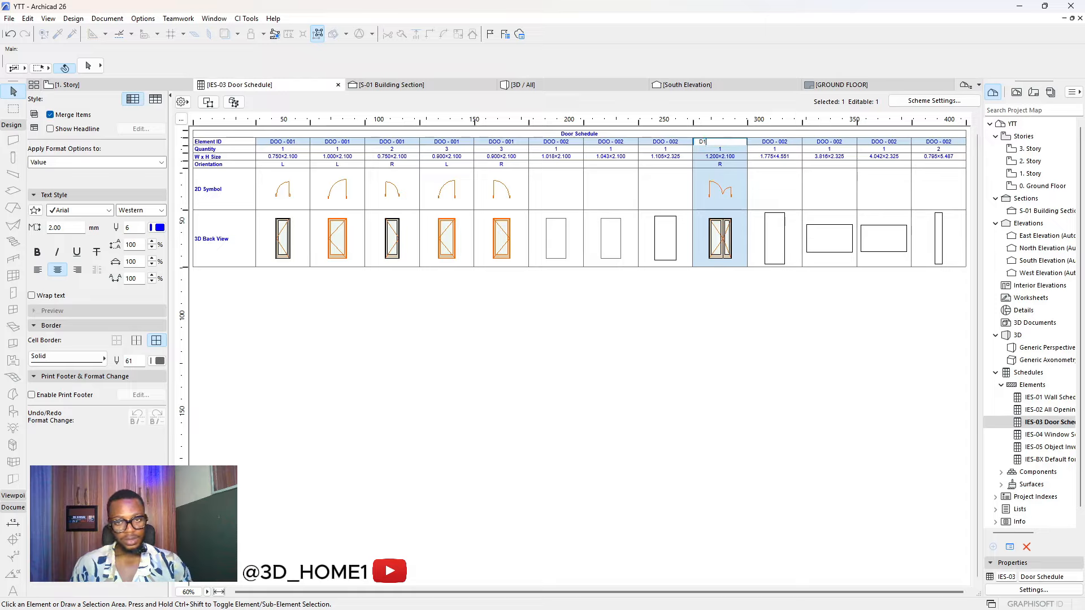
click(728, 304)
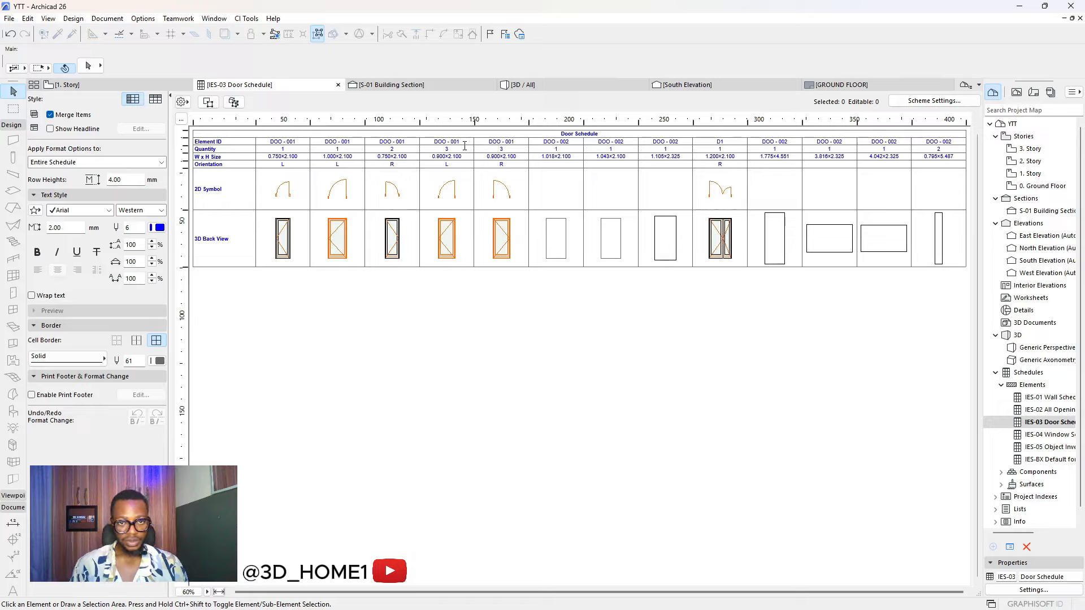
Set the Element ID of the left-oriented 0.900×2.100 door in the schedule to D2
click(445, 143)
drag(453, 143, 434, 145)
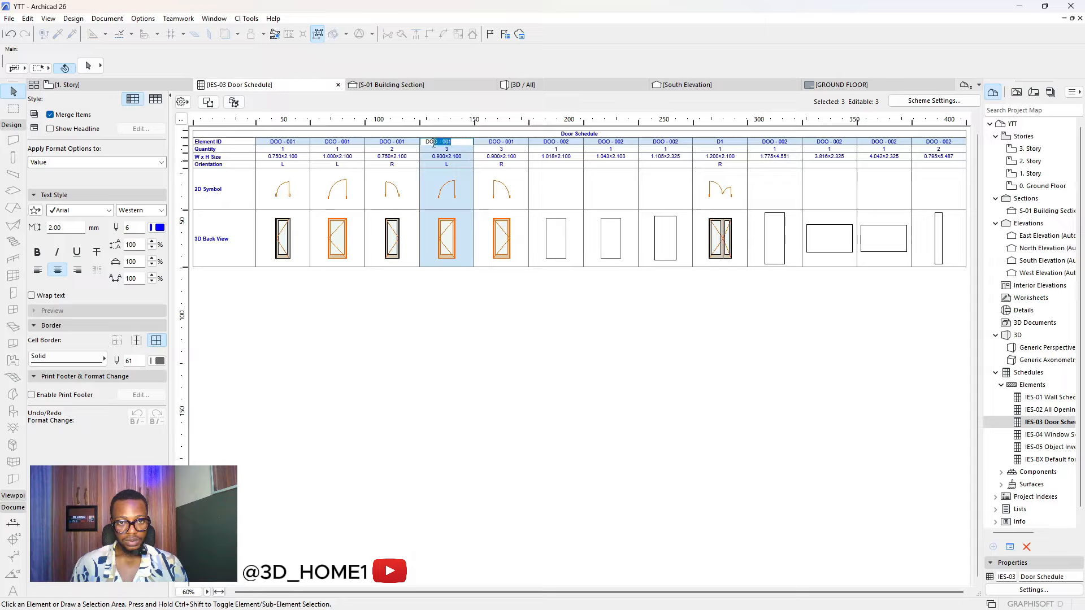
click(548, 308)
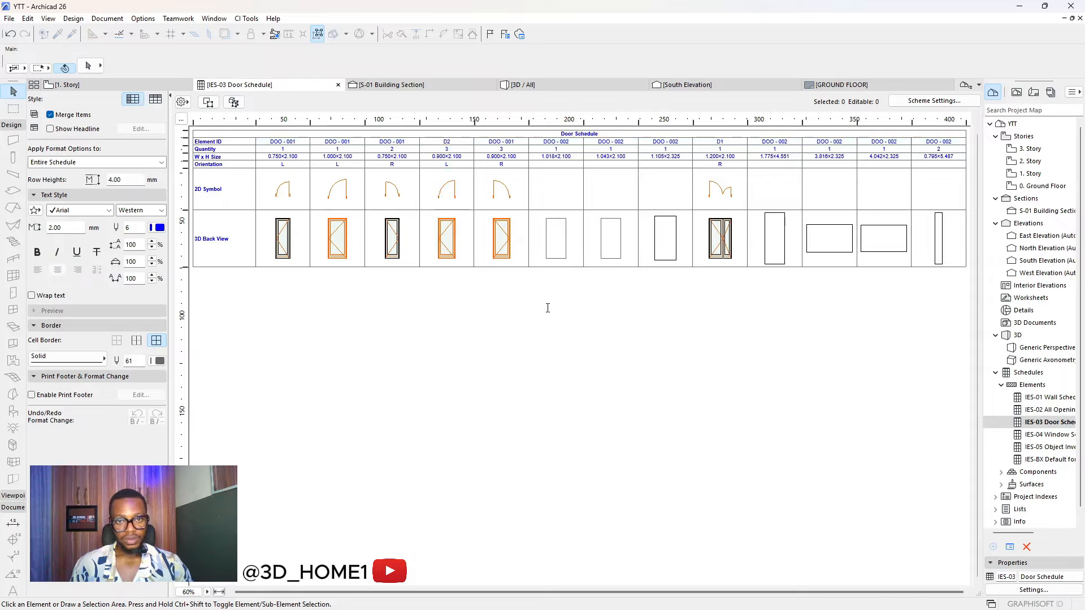
Set the Element ID of the right-oriented 0.900×2.100 door in the schedule to D2
click(514, 143)
drag(519, 144, 488, 145)
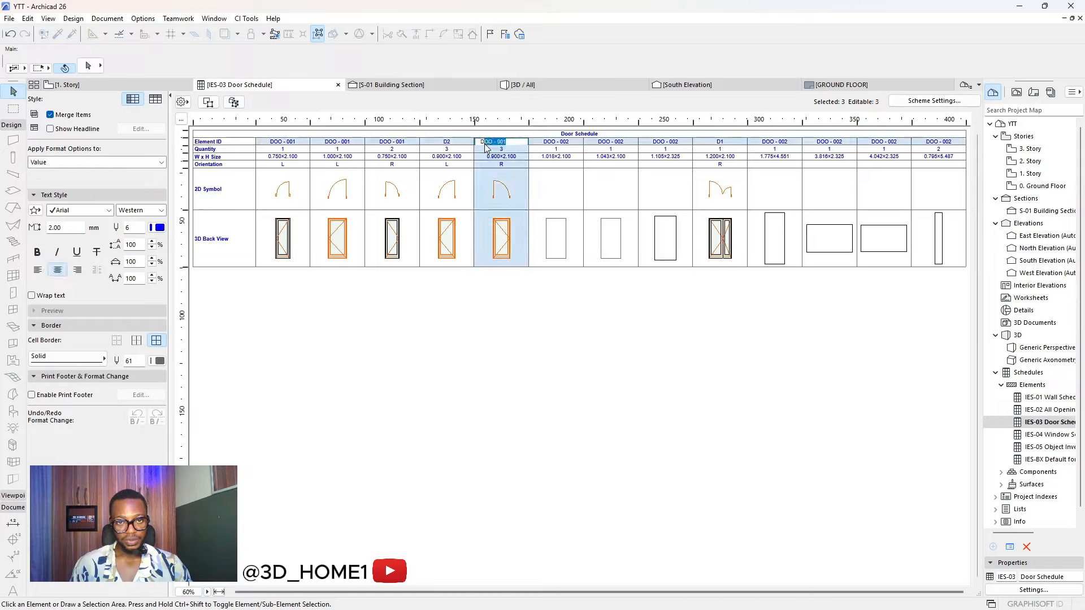
text(2)
click(528, 278)
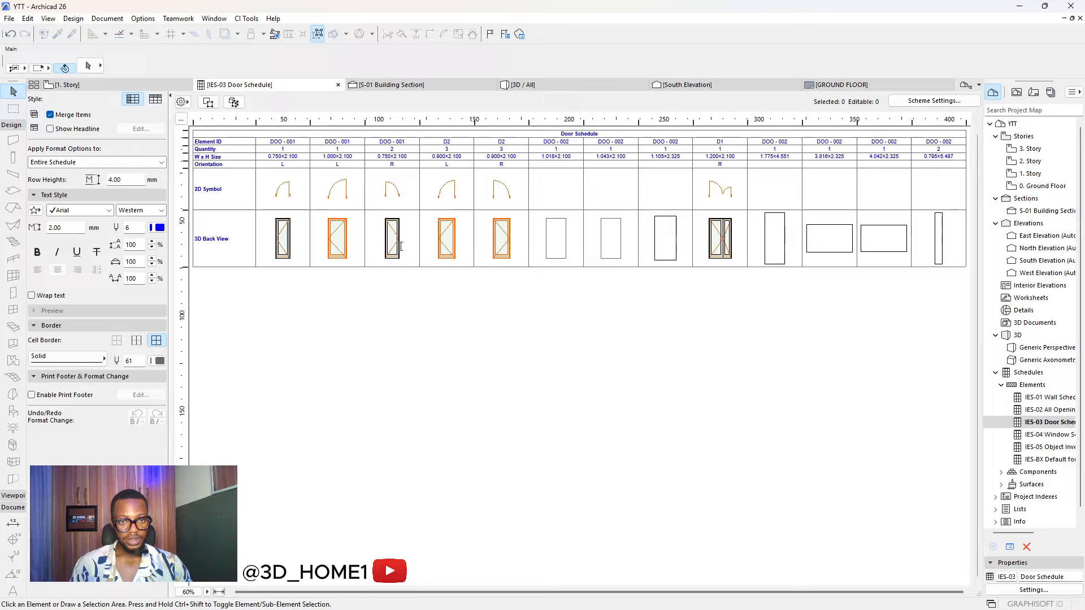
Set the Element ID of both 0.750×2.100 doors, right- and left-oriented, to D3 in the schedule
click(408, 143)
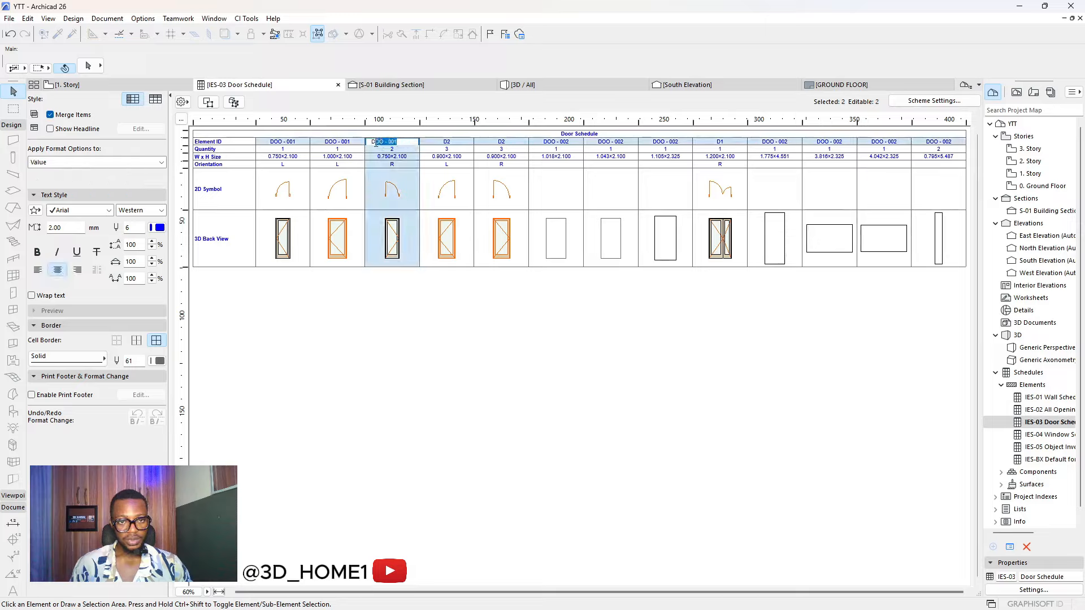
text(3)
click(390, 264)
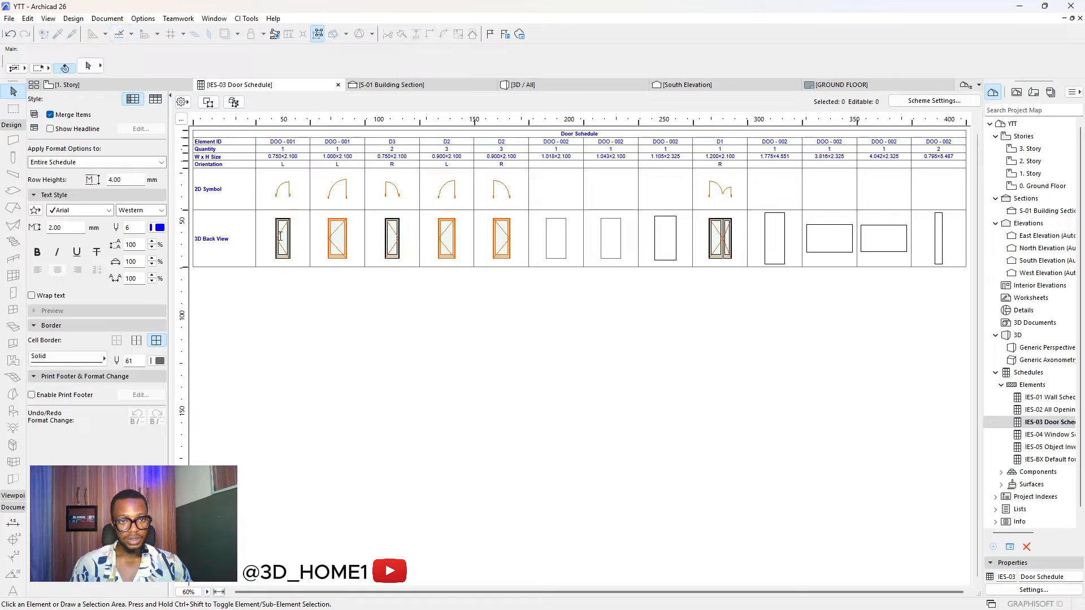
click(277, 143)
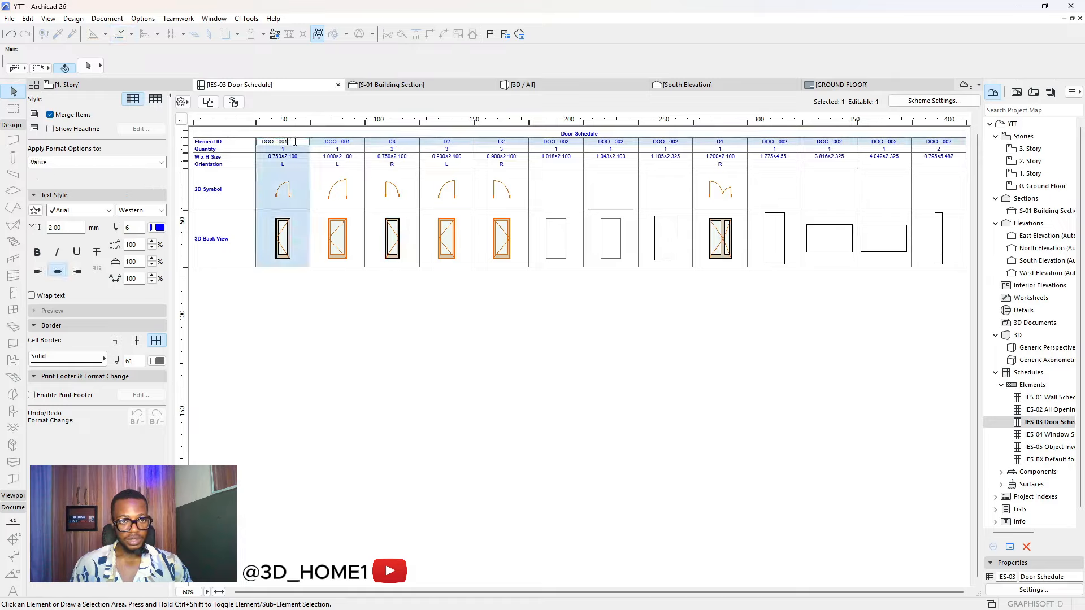
drag(295, 142, 268, 142)
text(3)
click(462, 228)
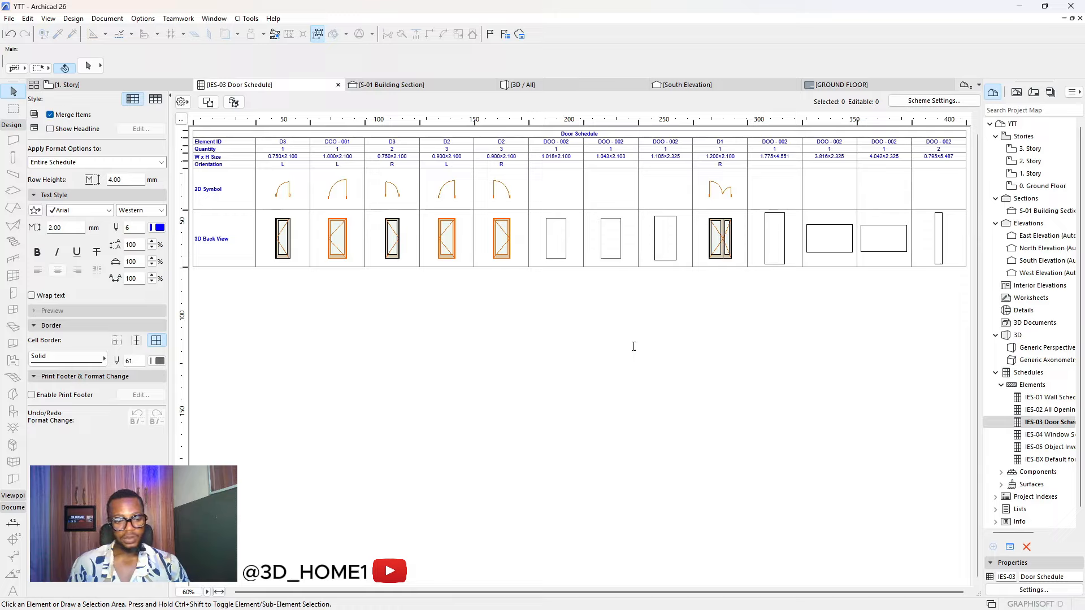
Examine the door markers on the 1. Story floor plan, including those at the empty wall openings
double_click(1033, 173)
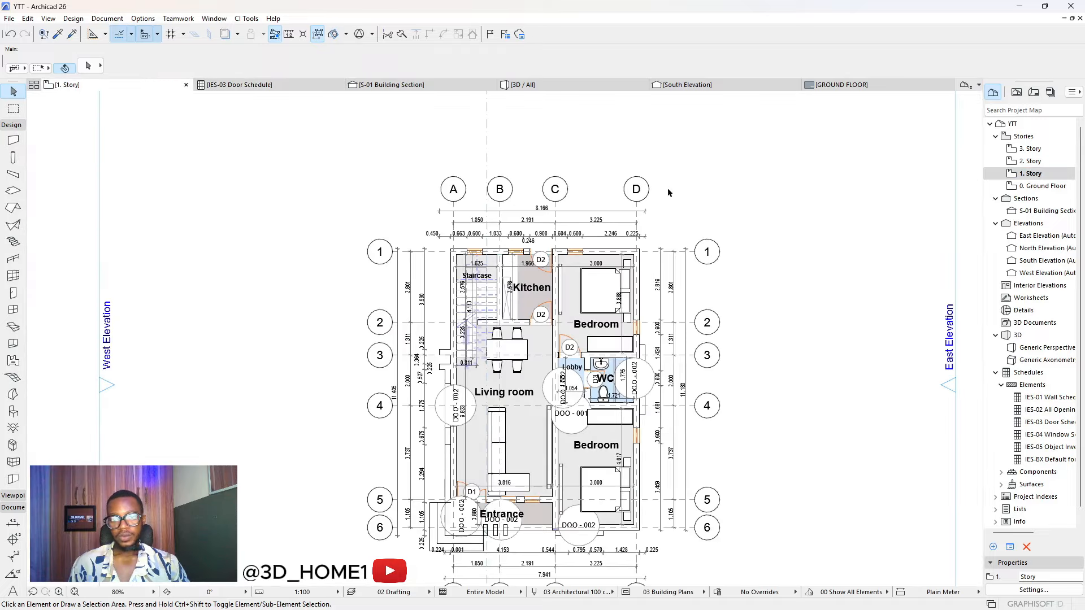
scroll(524, 266, up, 5)
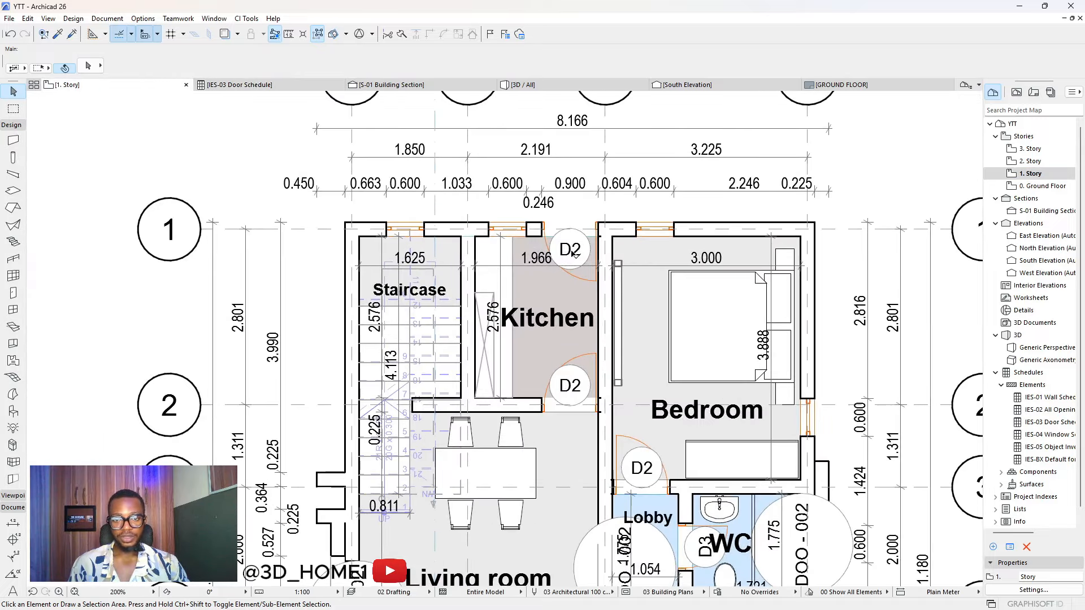
scroll(573, 249, down, 3)
scroll(588, 294, up, 2)
scroll(594, 311, down, 2)
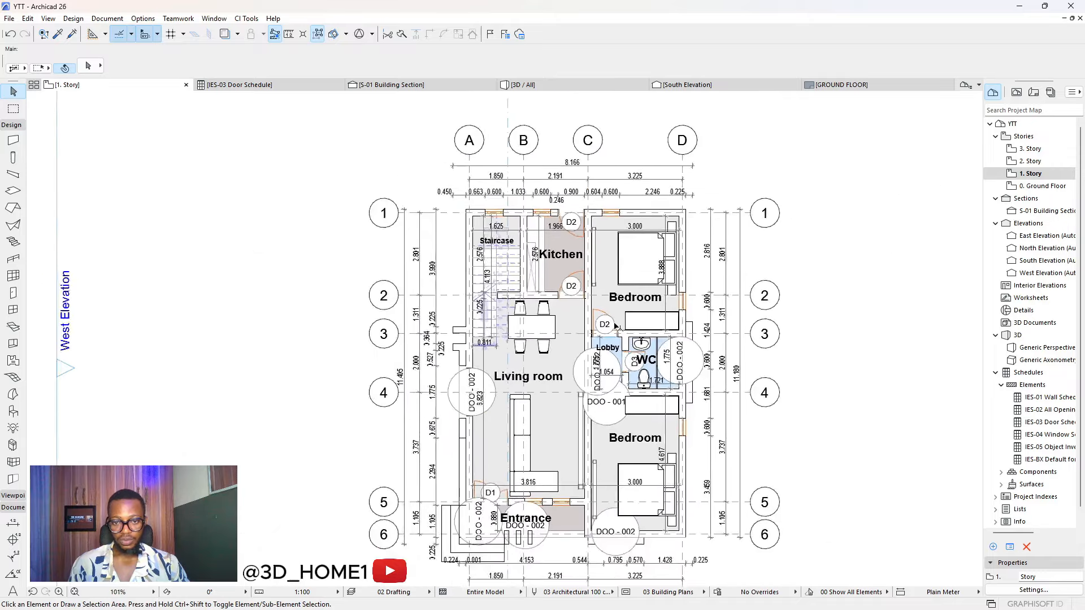
scroll(606, 329, up, 3)
scroll(605, 330, down, 4)
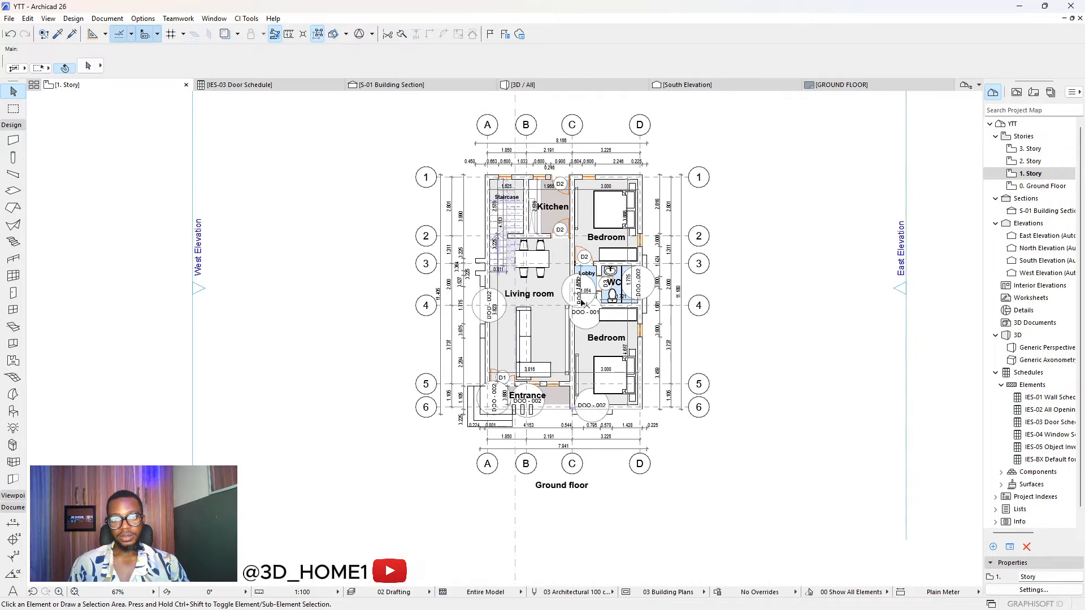
scroll(582, 353, up, 3)
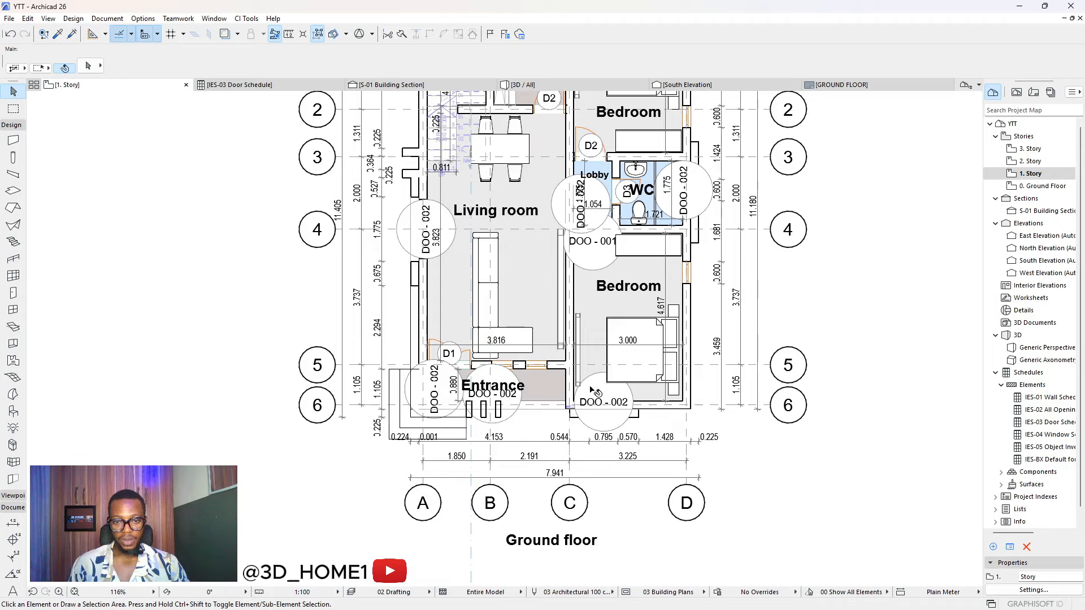
scroll(582, 388, down, 3)
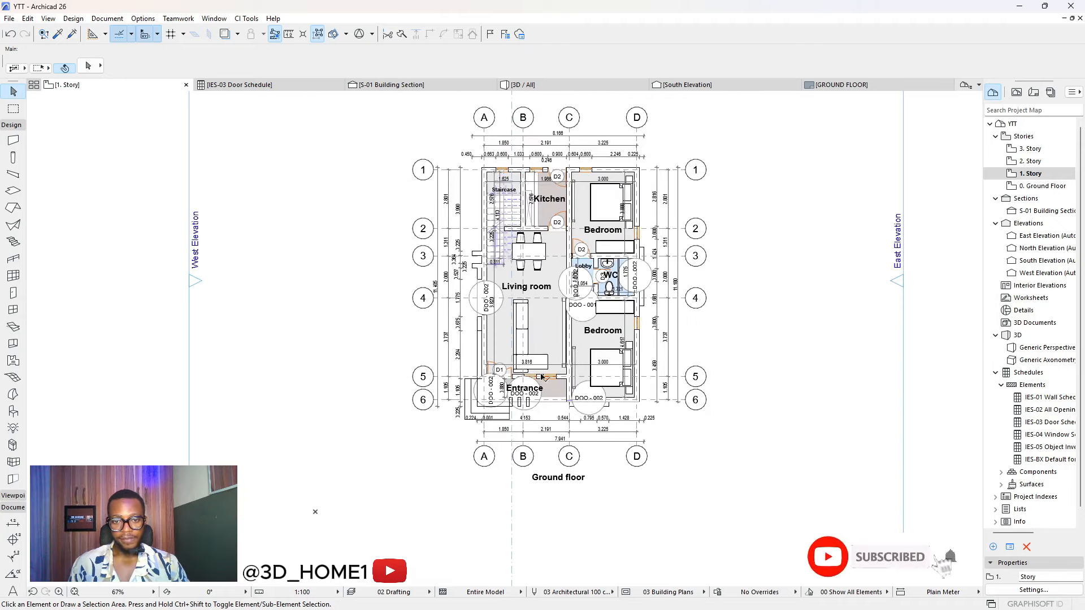
scroll(560, 388, up, 5)
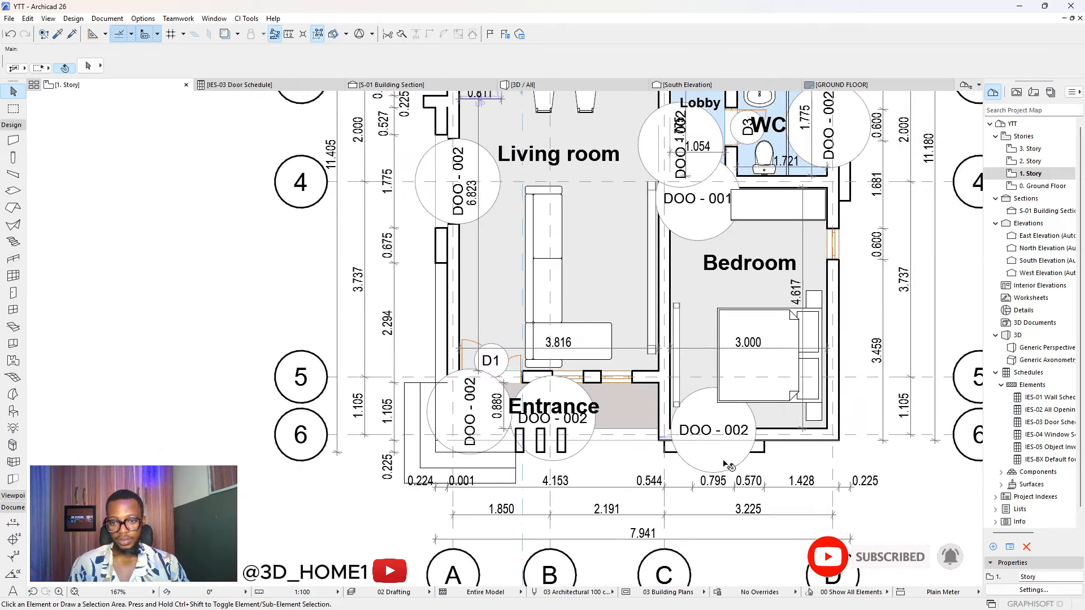
scroll(540, 444, down, 2)
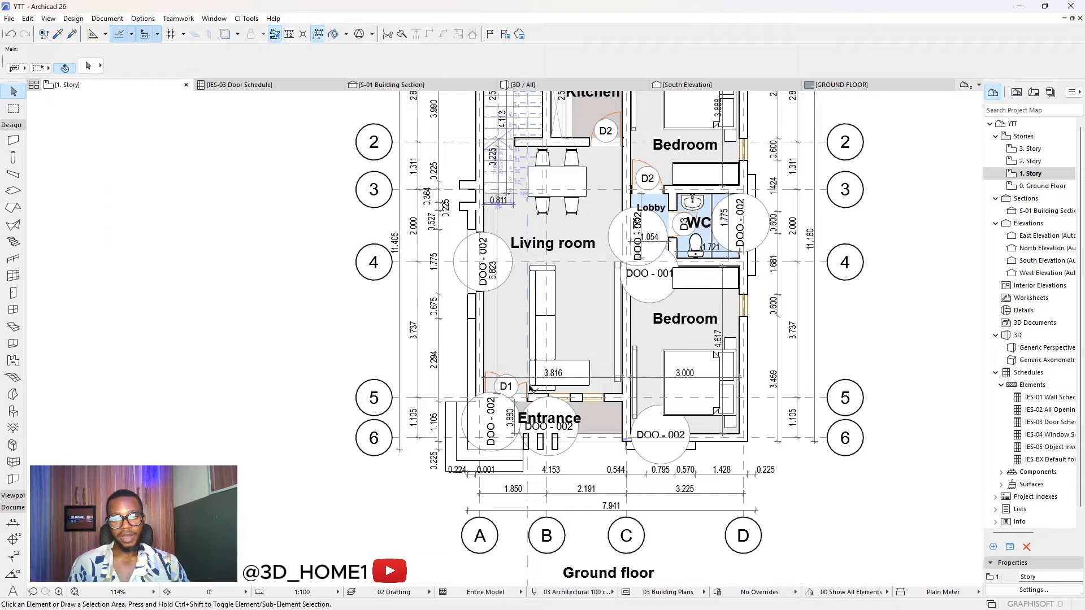
scroll(528, 386, down, 2)
scroll(642, 272, up, 7)
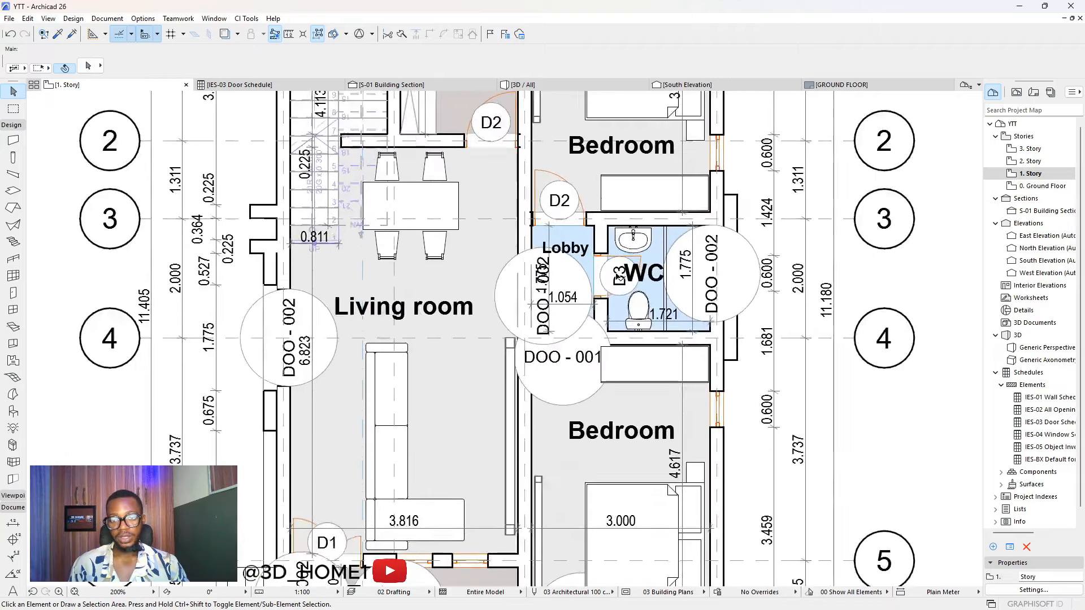
scroll(619, 285, down, 3)
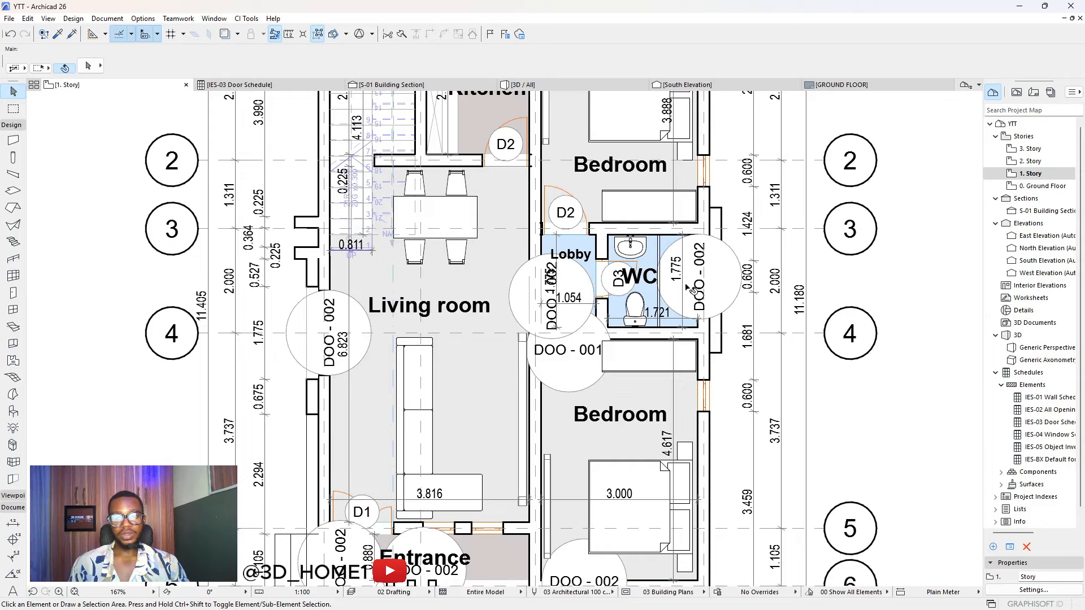
scroll(568, 350, down, 2)
scroll(543, 353, down, 3)
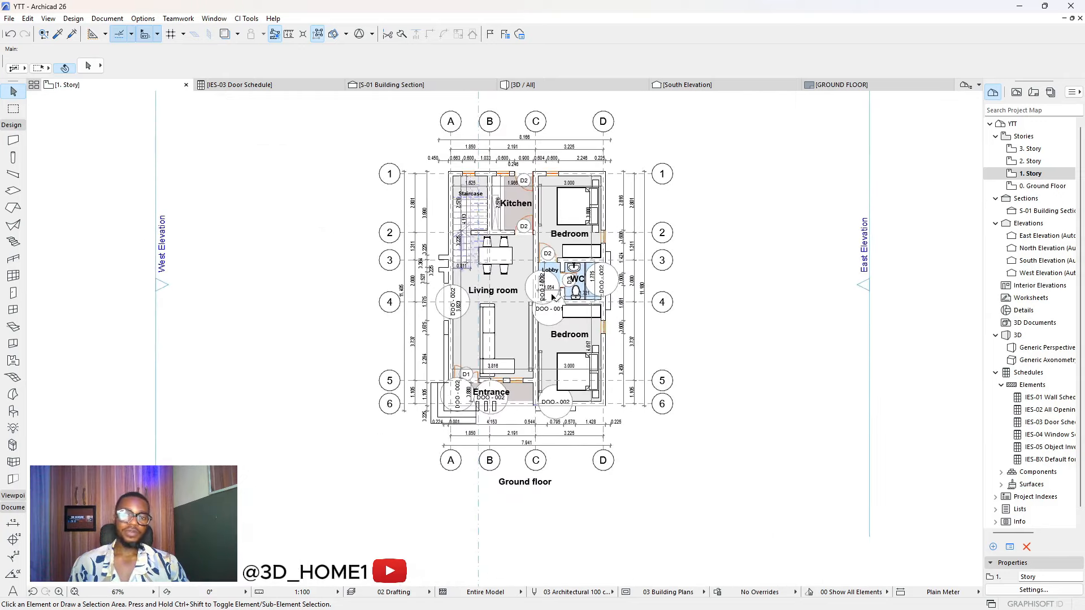
scroll(550, 304, up, 4)
scroll(554, 314, up, 2)
scroll(658, 269, down, 2)
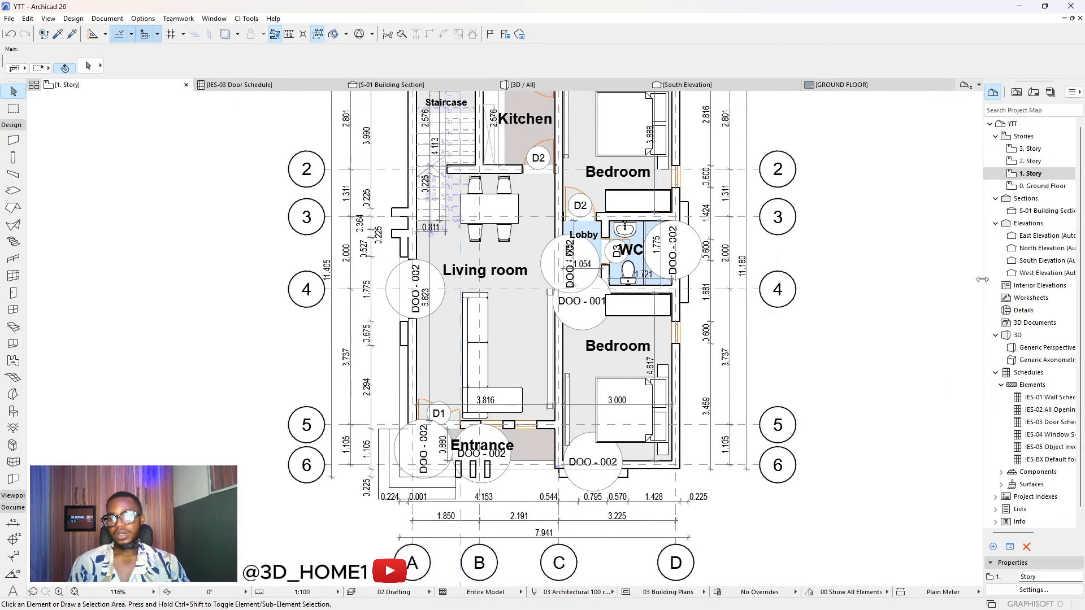
Return to the IES-03 Door Schedule and show the empty 1.018×2.100 opening in the 3D view
click(1050, 422)
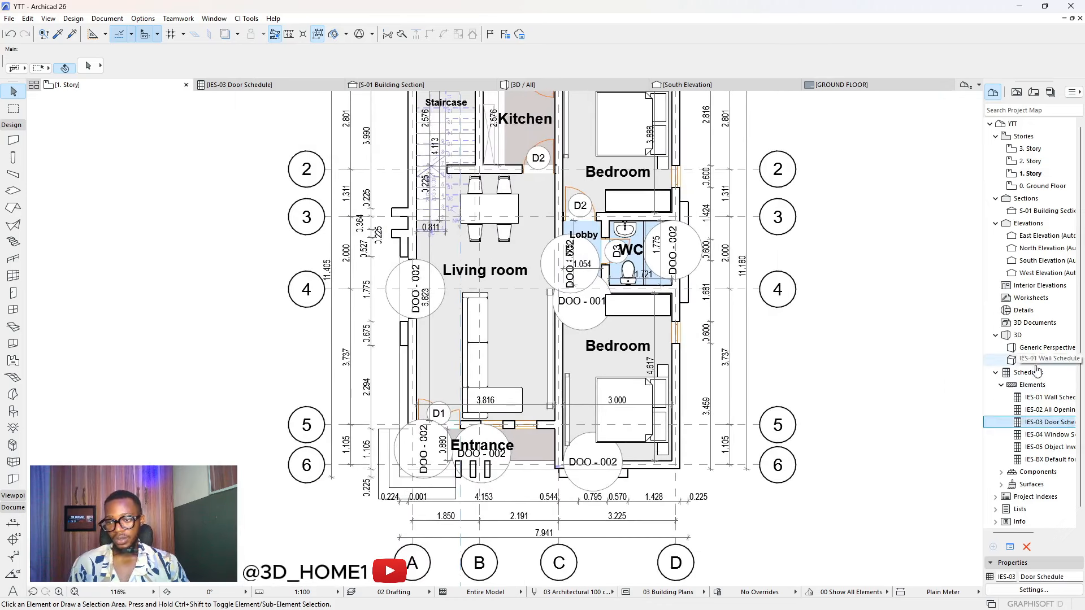
double_click(1051, 421)
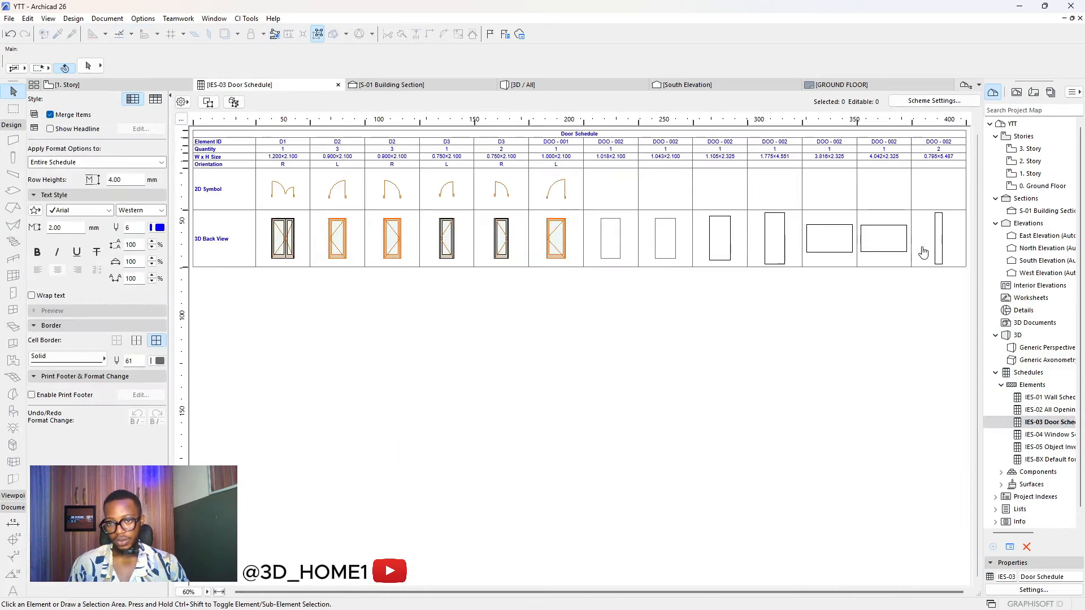
click(611, 238)
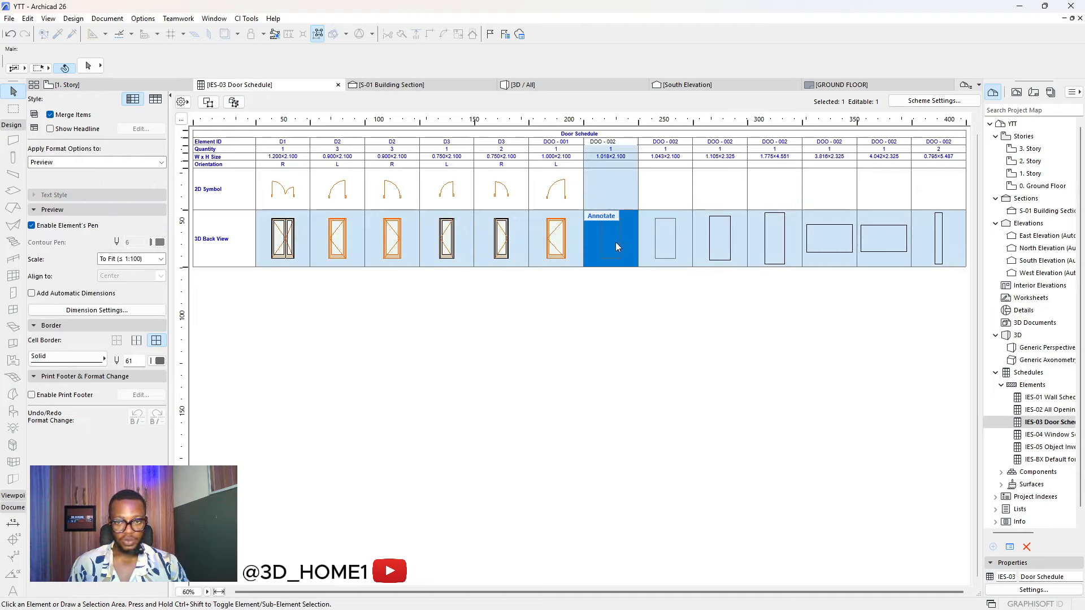
click(233, 103)
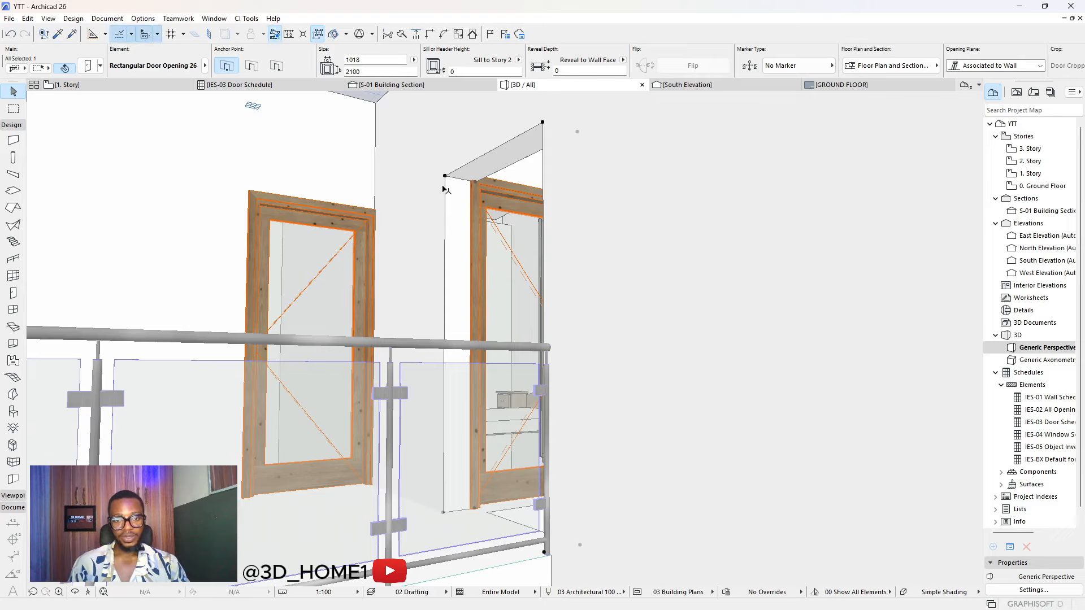
Keep the 1.018×2.100 opening's dimension marker at No Marker and clear its Archicad Classification - v 2.0 assignment
click(90, 67)
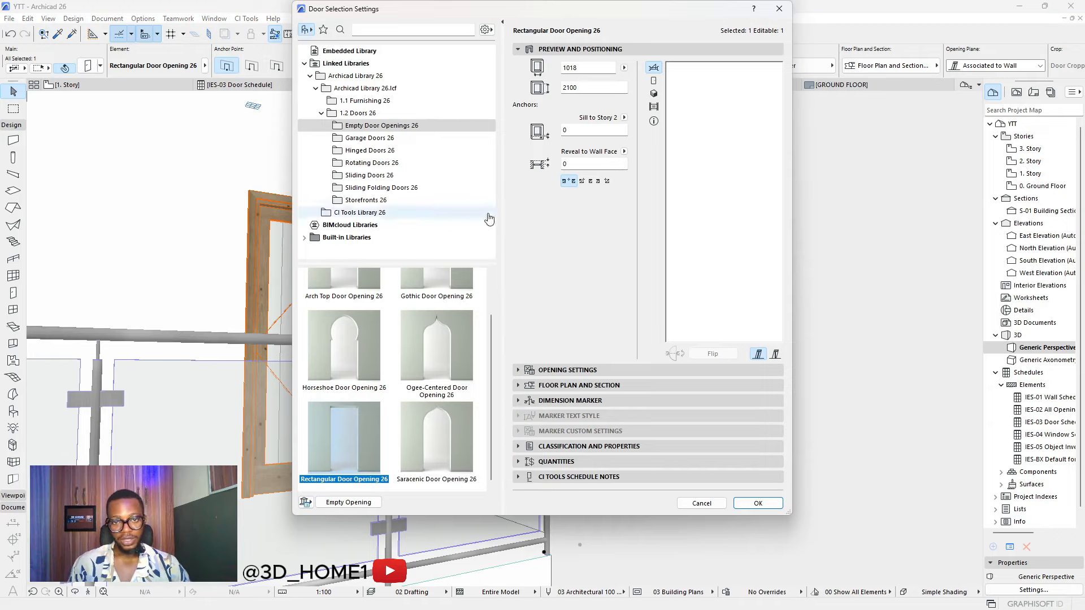
click(574, 401)
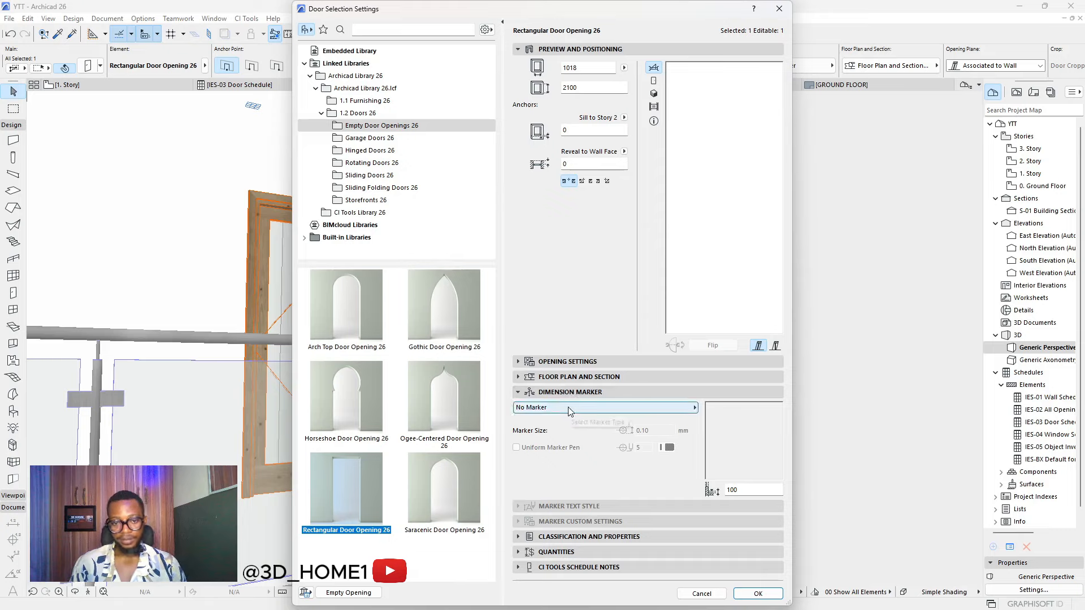
click(570, 408)
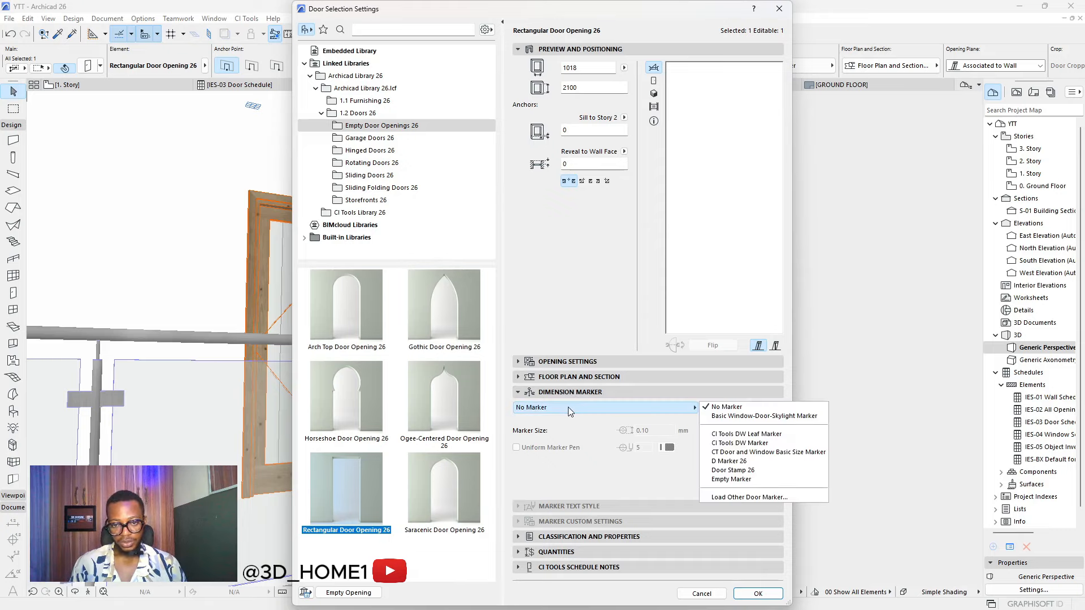
click(720, 407)
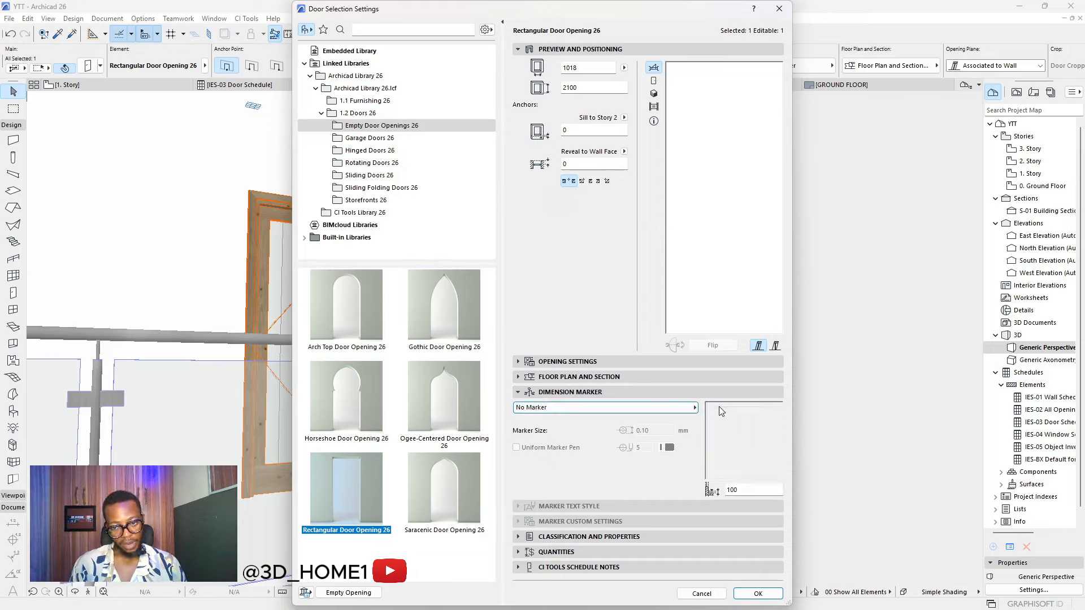
click(572, 538)
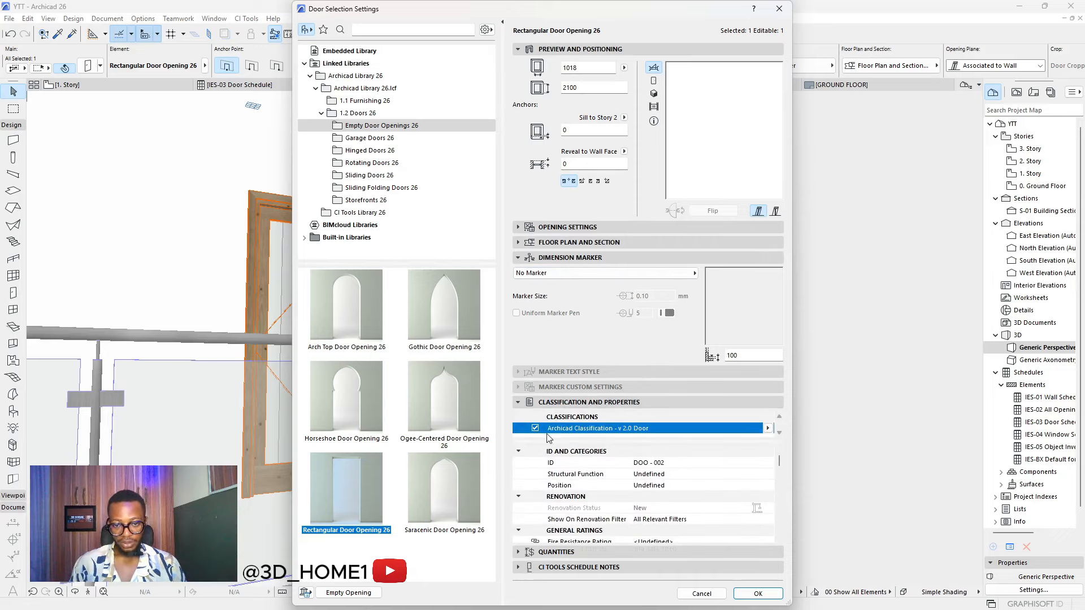
click(536, 429)
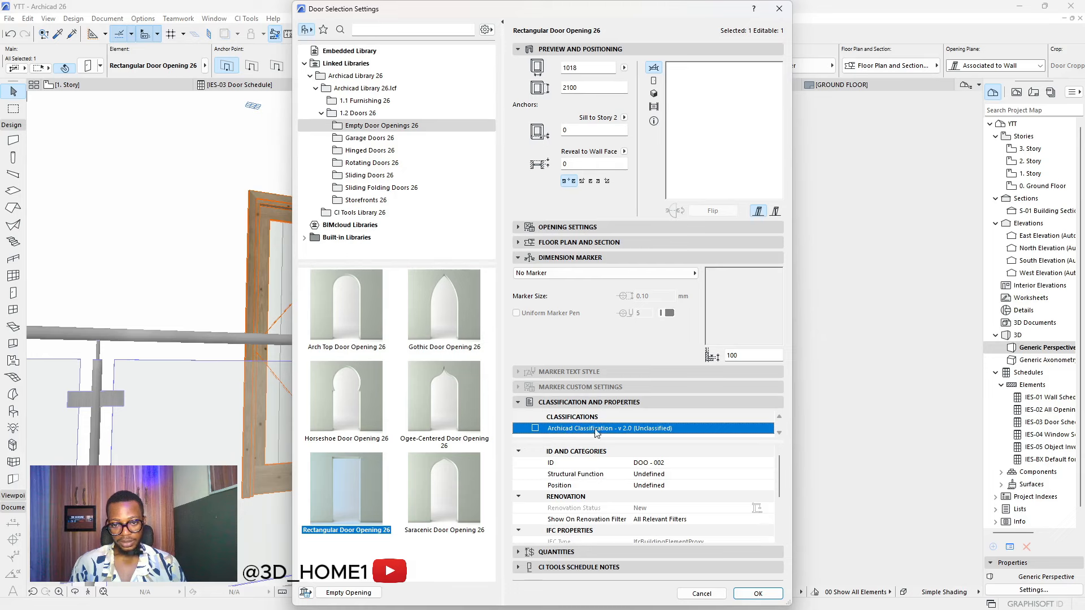
click(758, 593)
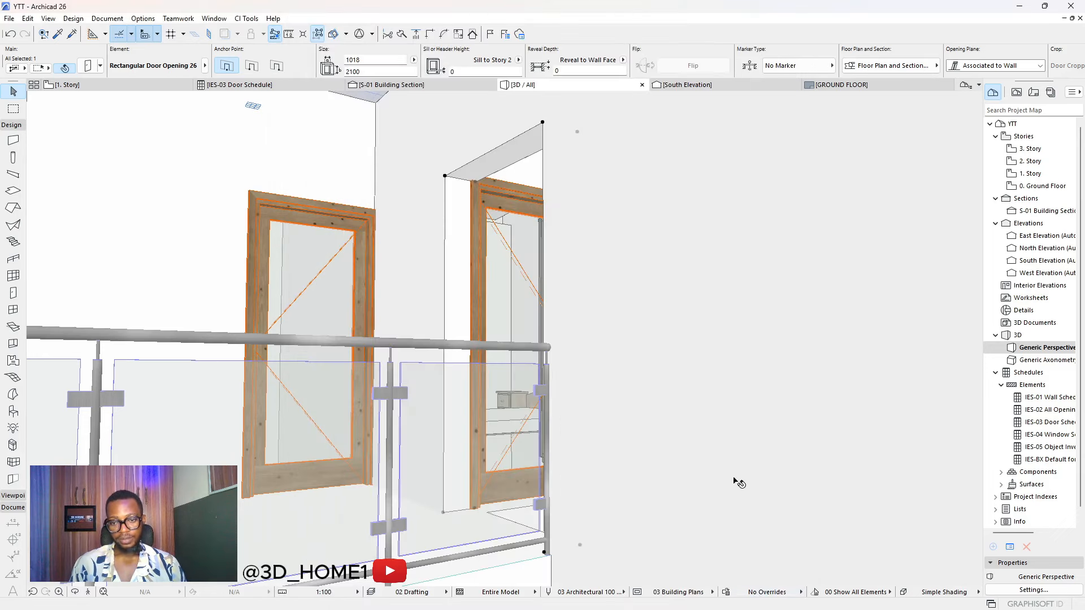
click(745, 387)
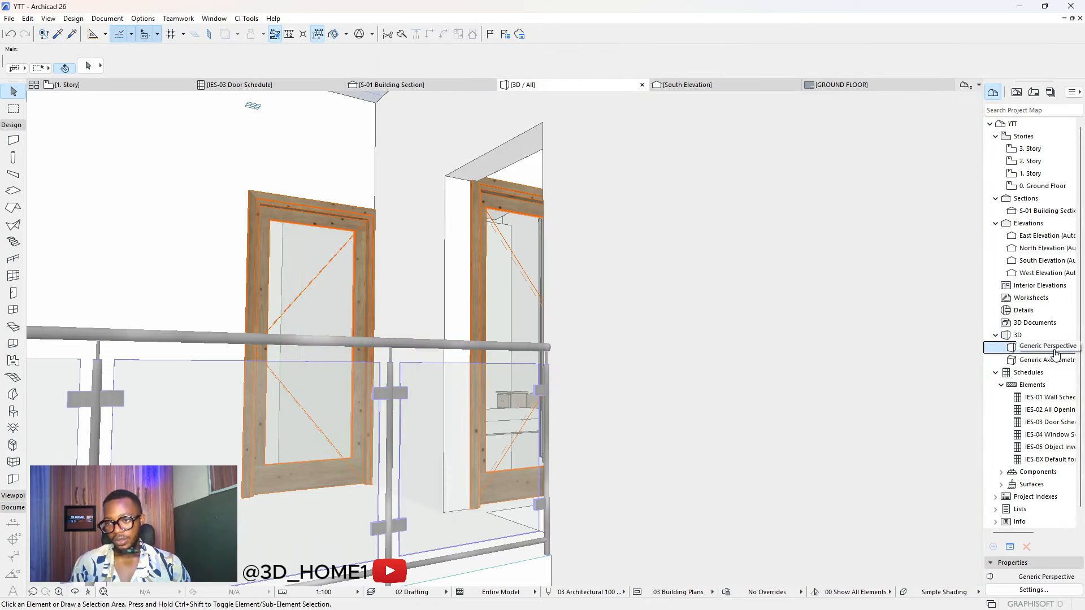
Reopen the IES-03 Door Schedule and show the empty 1.043×2.100 opening in the 3D view
click(1038, 348)
double_click(1054, 421)
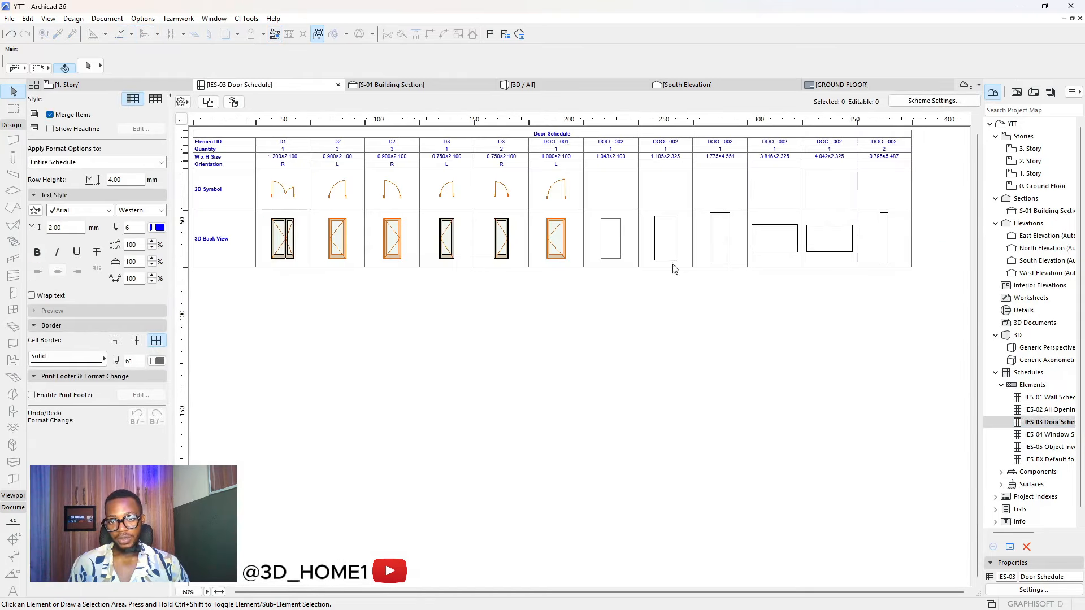
click(612, 242)
click(234, 101)
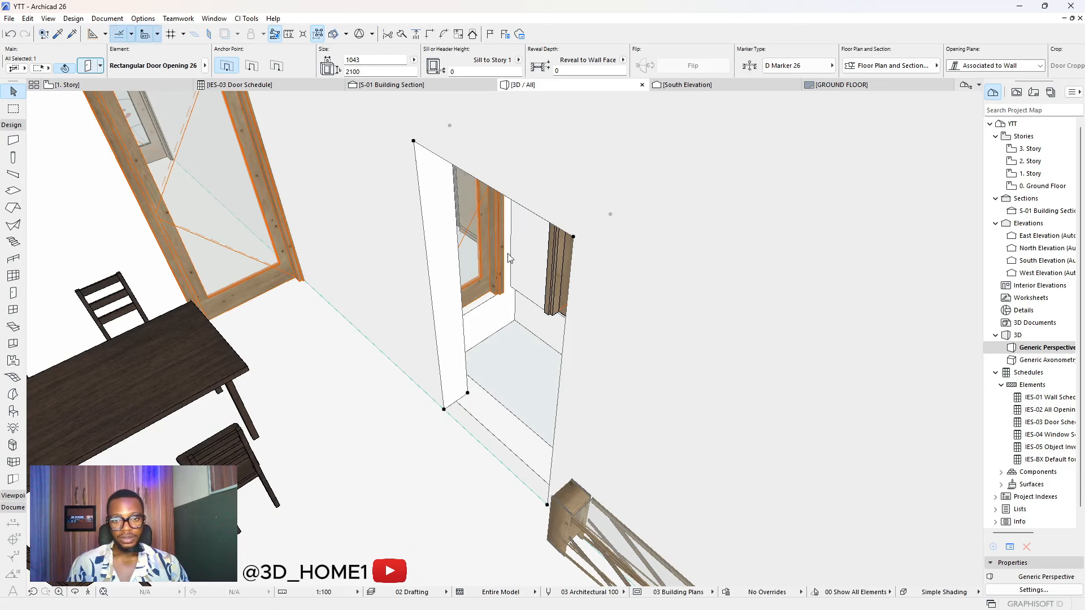
Set the 1.043×2.100 opening's dimension marker to No Marker and clear its Archicad Classification - v 2.0 assignment
double_click(508, 258)
click(598, 274)
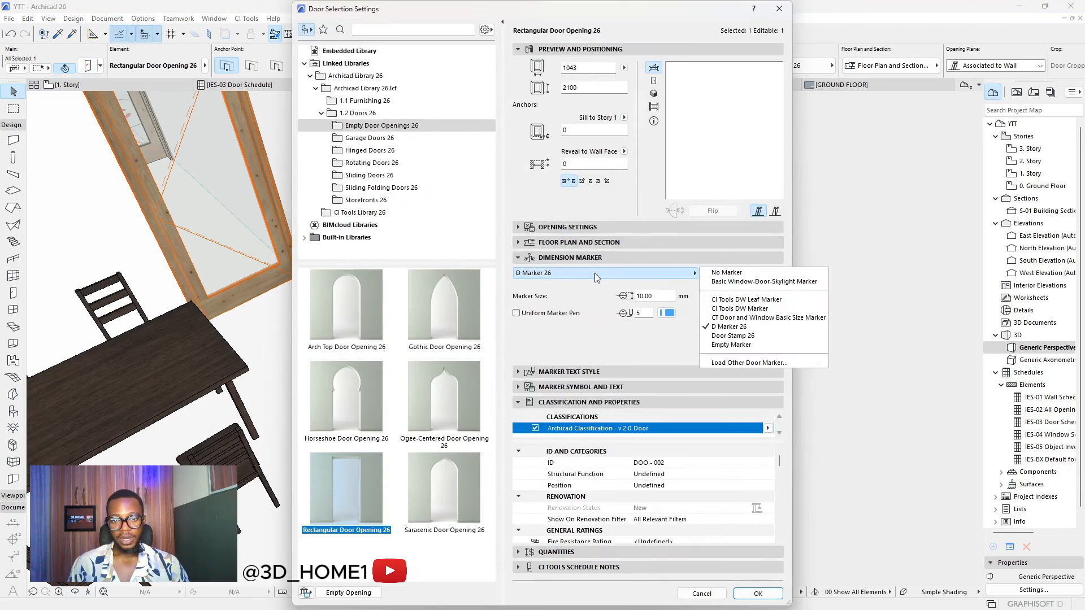
click(732, 273)
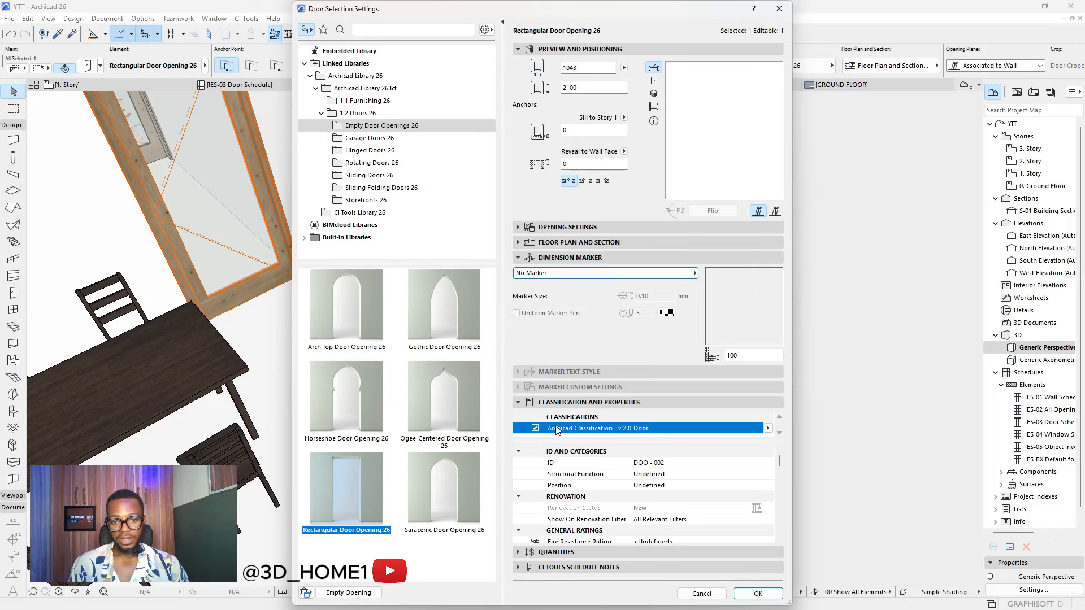
click(535, 429)
click(780, 592)
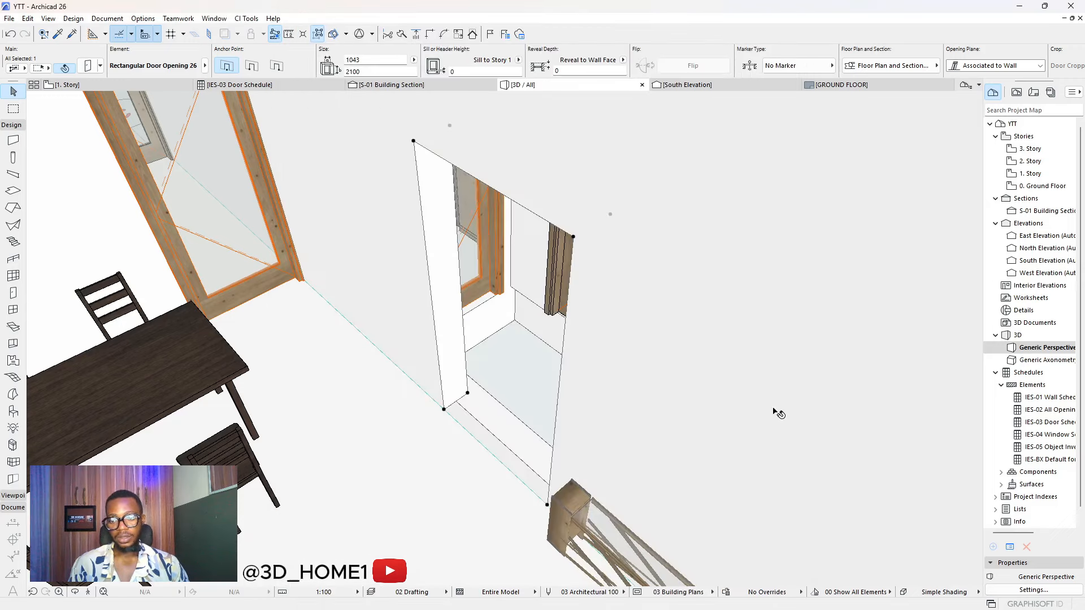
Return to the IES-03 Door Schedule and show the empty 1.105×2.325 opening in the 3D view
scroll(525, 360, down, 2)
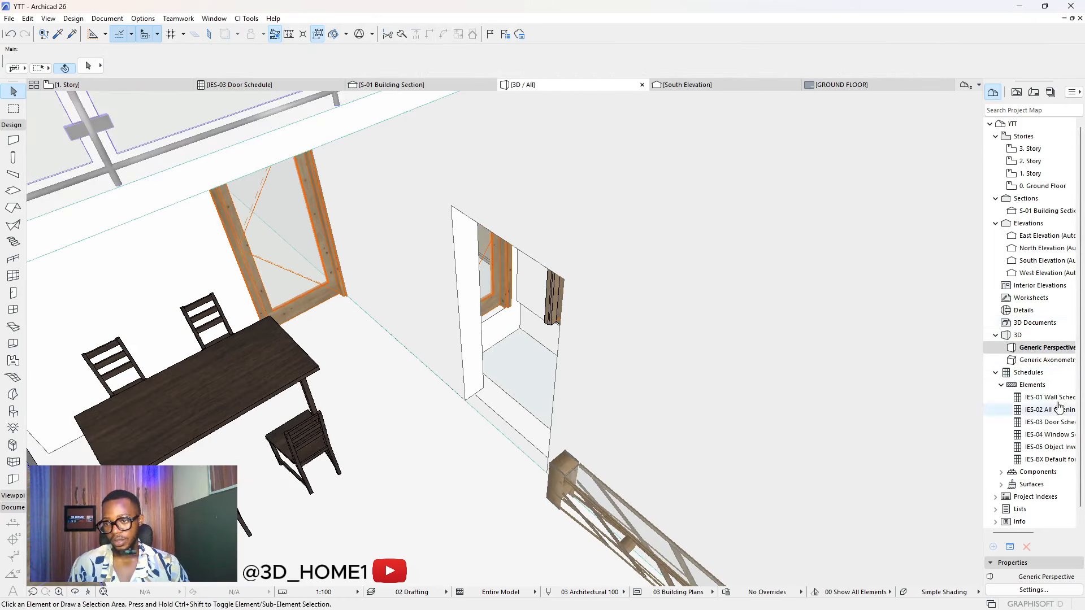
click(1059, 424)
double_click(1061, 424)
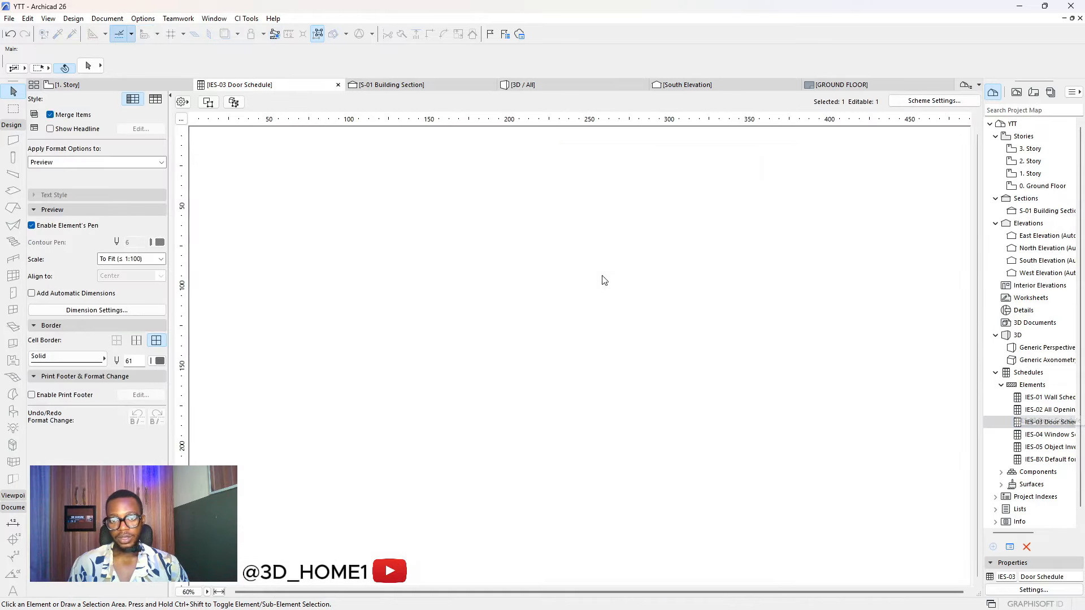
click(629, 244)
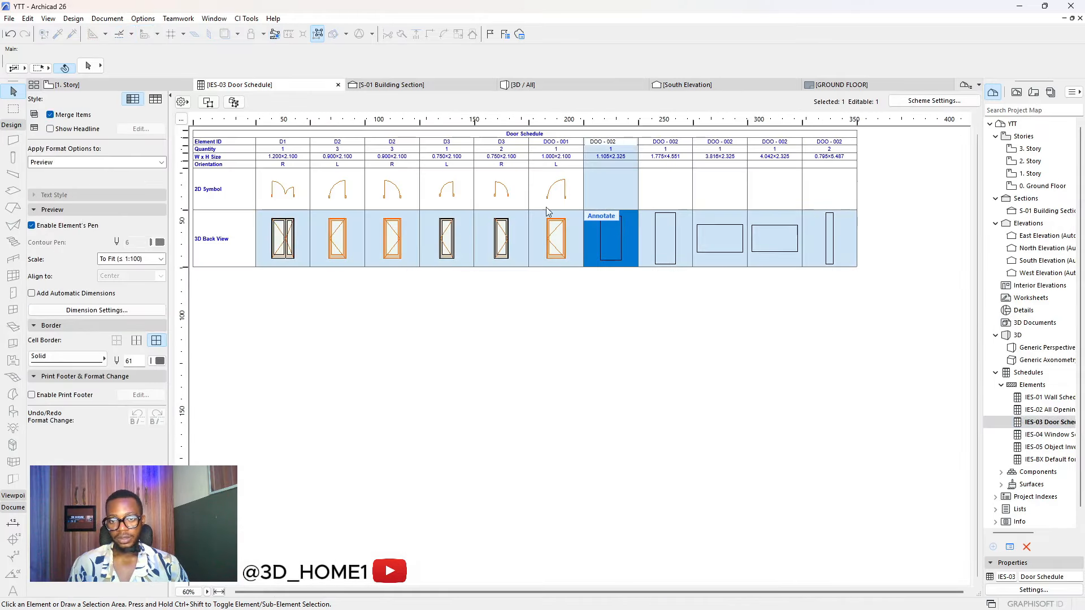
key(F5)
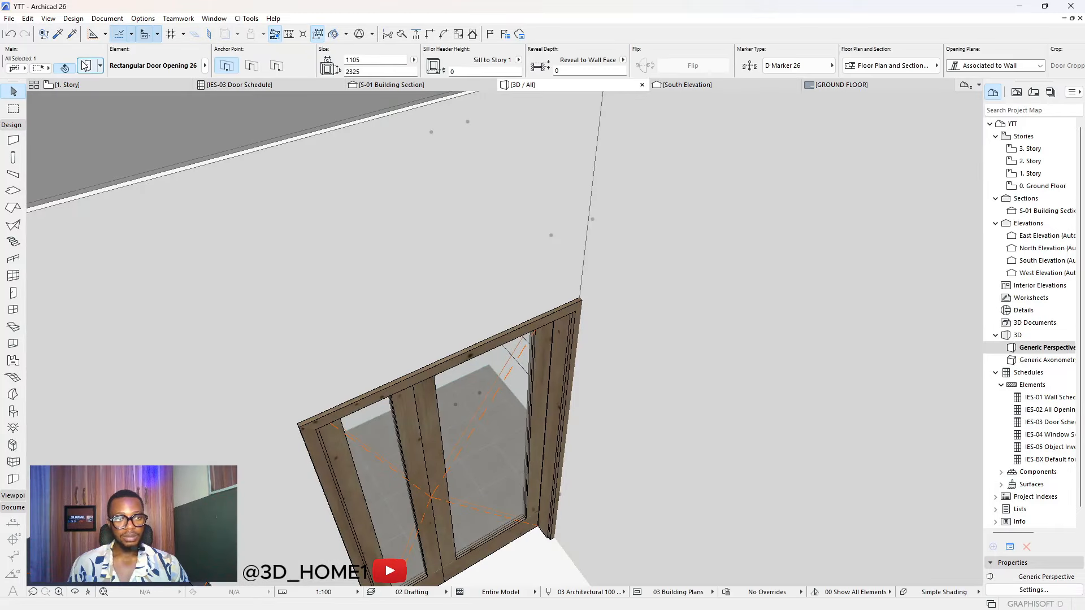
Set the 1.105×2.325 opening's dimension marker to No Marker and clear its Archicad Classification - v 2.0 assignment
key(ctrl+t)
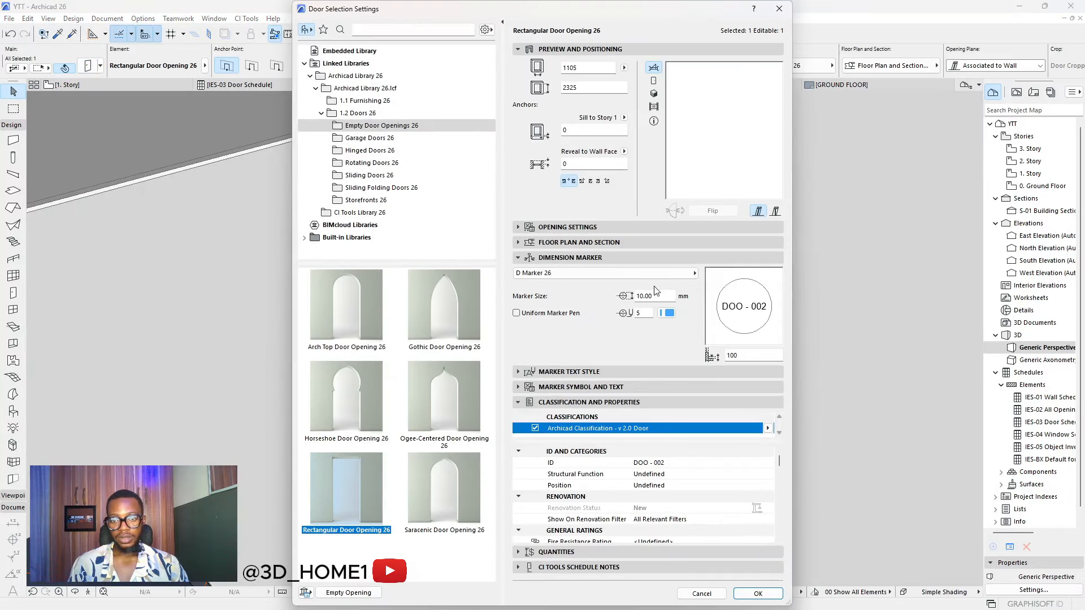
click(642, 279)
click(729, 272)
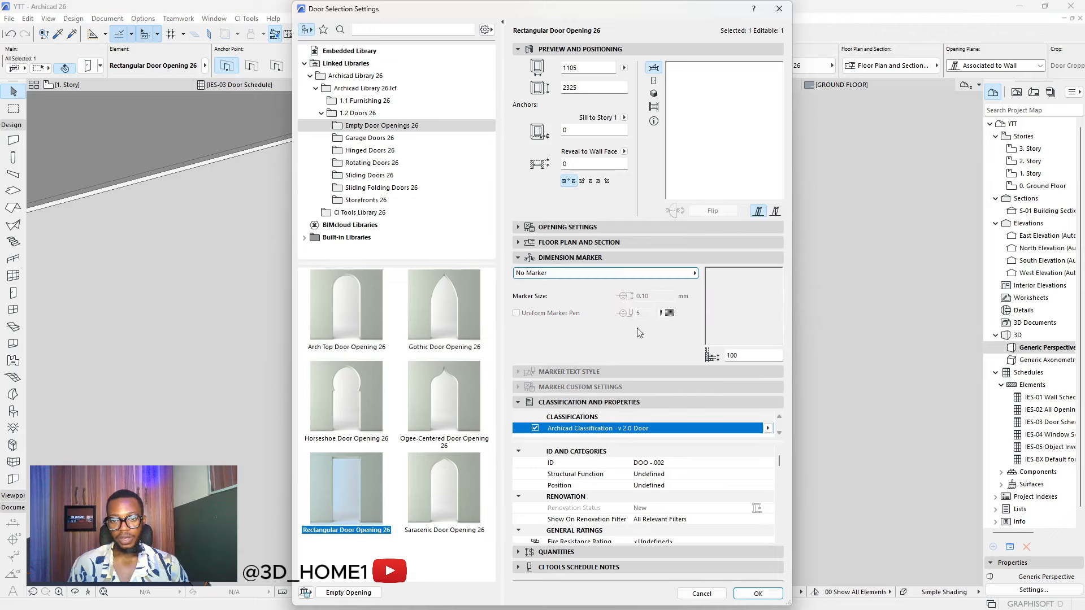
click(758, 593)
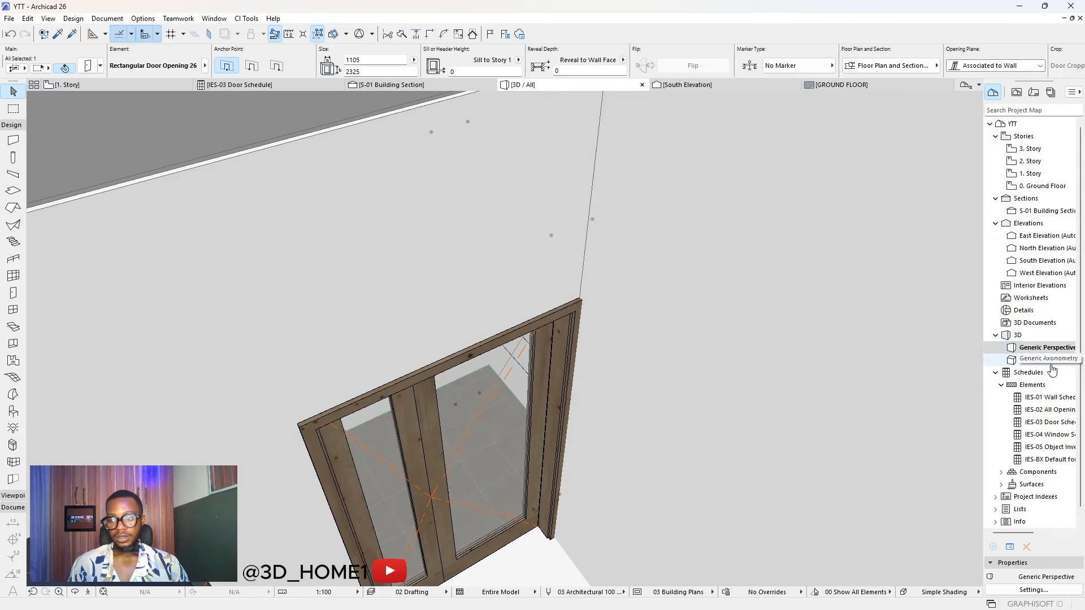
Reopen the IES-03 Door Schedule and show the empty 1.775×4.551 opening in the 3D view
double_click(1051, 421)
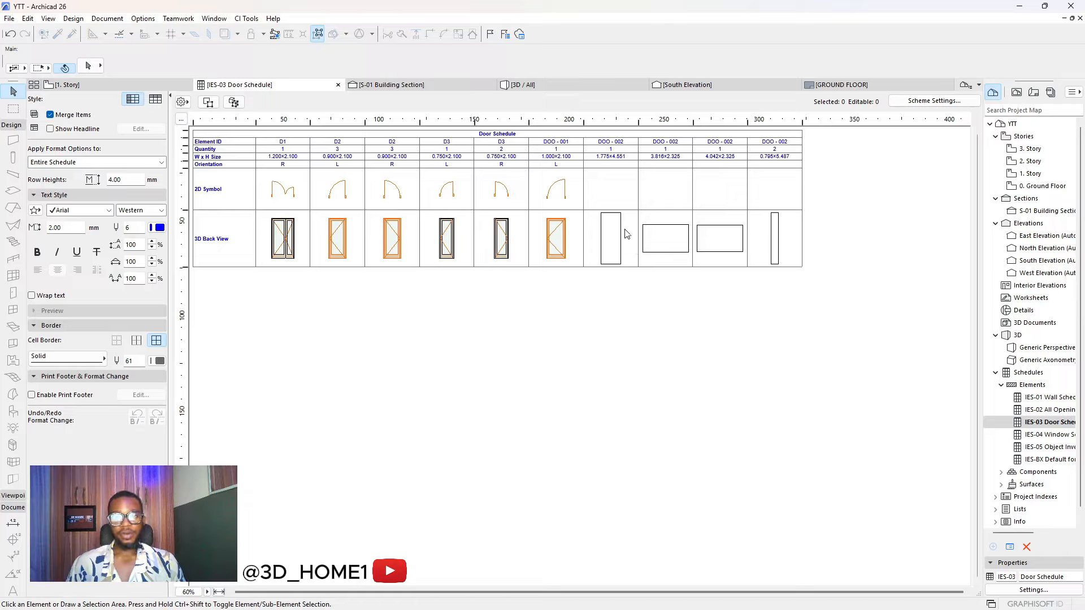
click(604, 234)
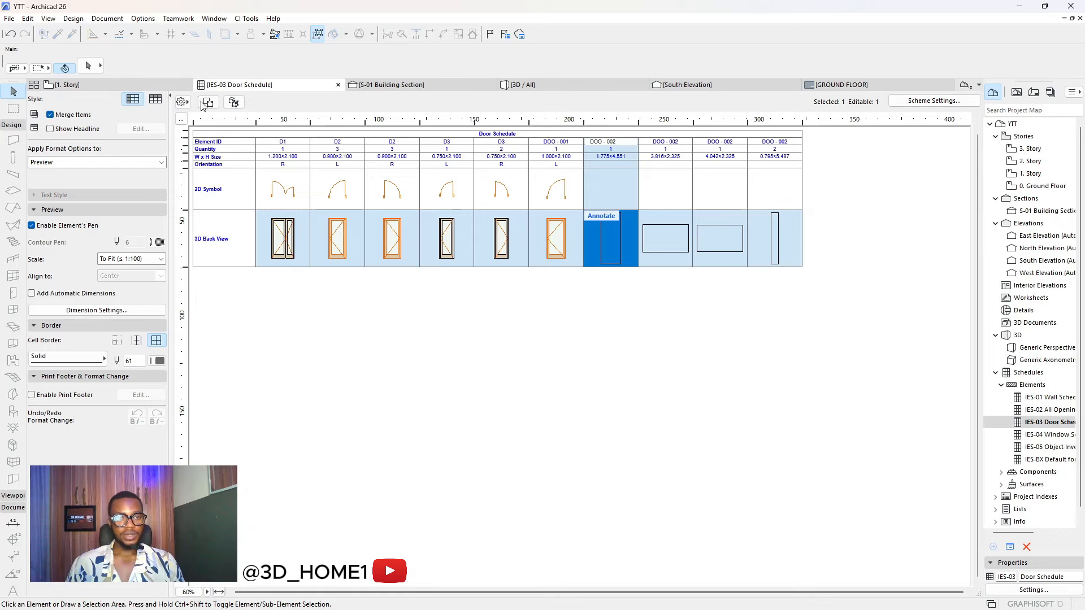
click(233, 102)
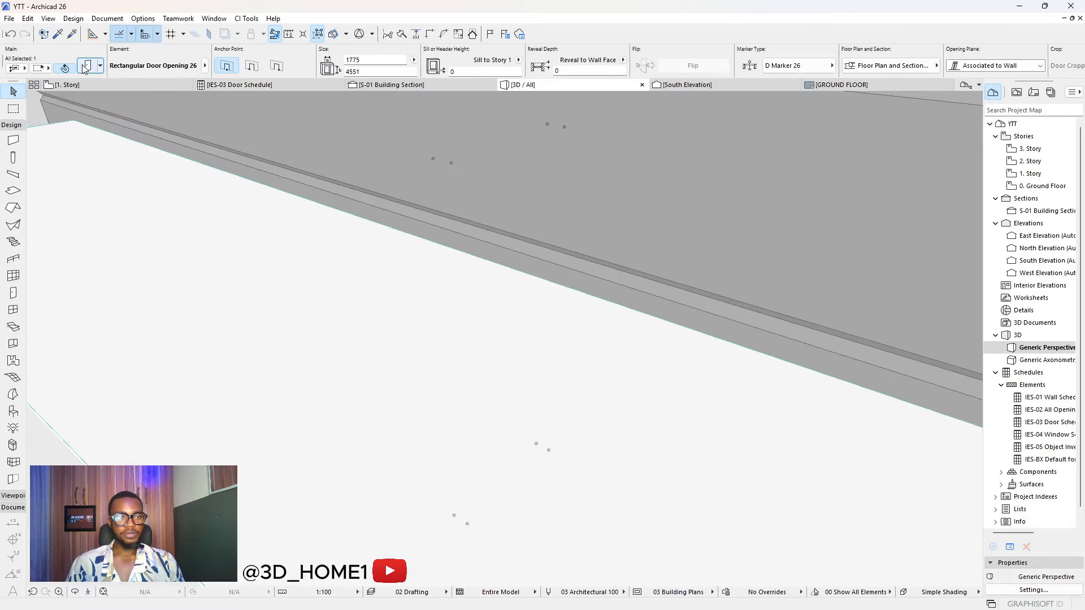
Set the 1.775×4.551 opening's dimension marker to No Marker and clear its Archicad Classification - v 2.0 assignment
double_click(527, 266)
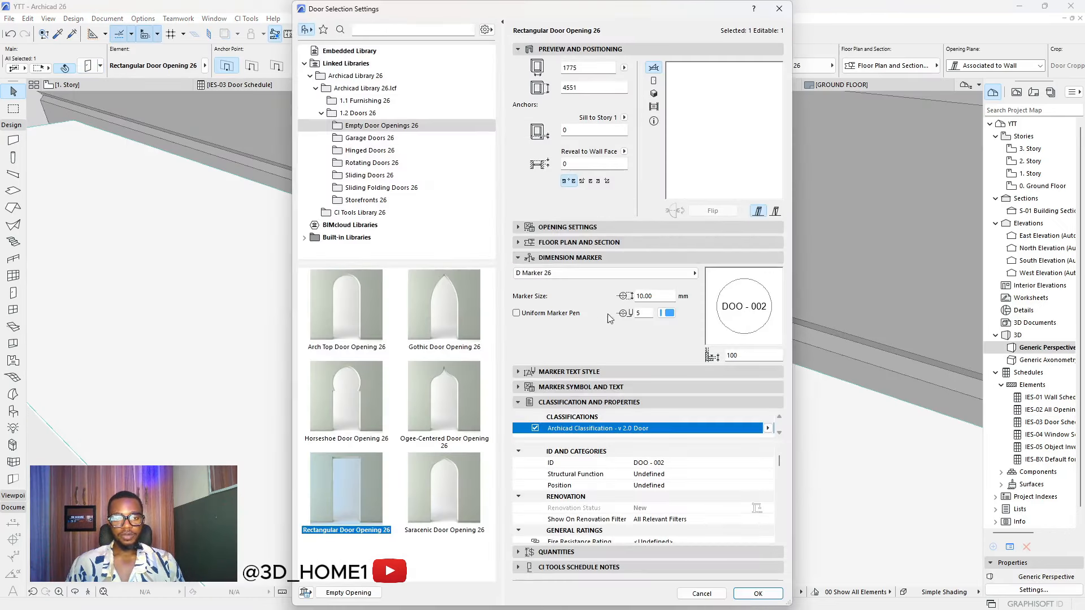
click(582, 274)
click(722, 274)
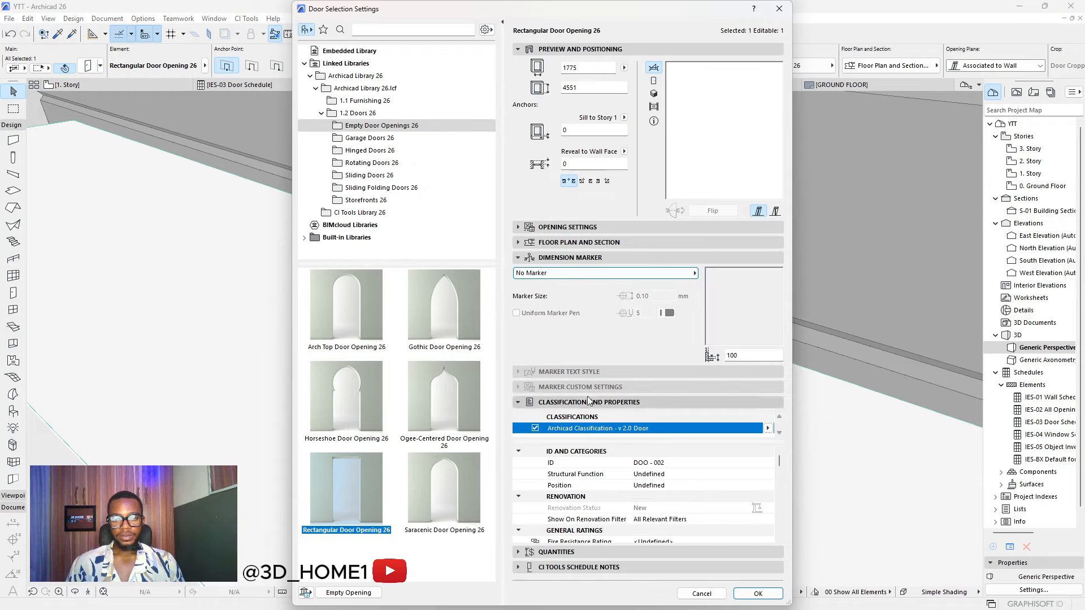
click(600, 430)
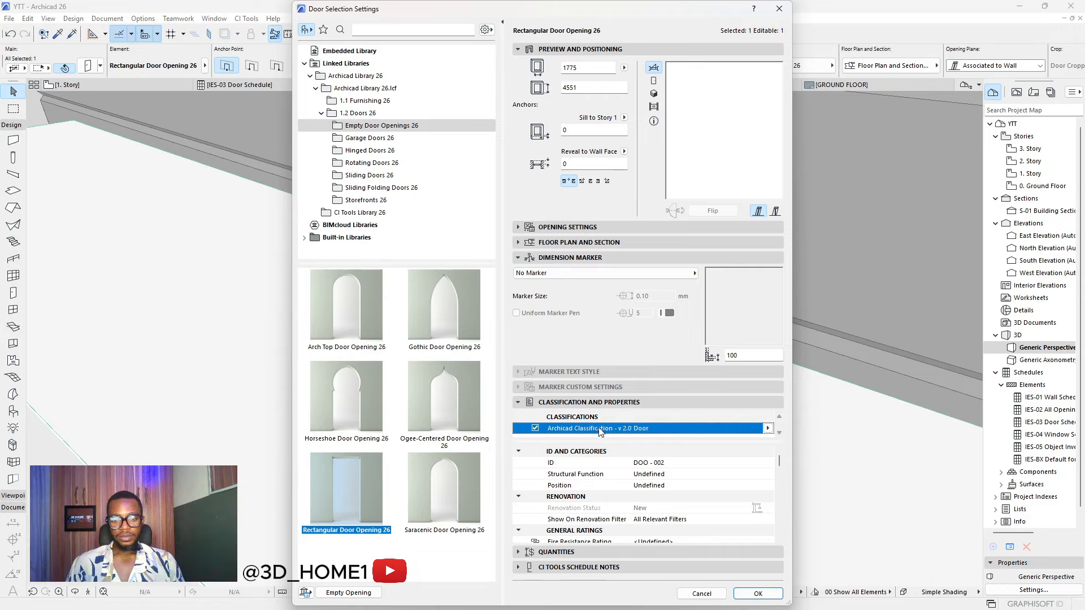
click(758, 594)
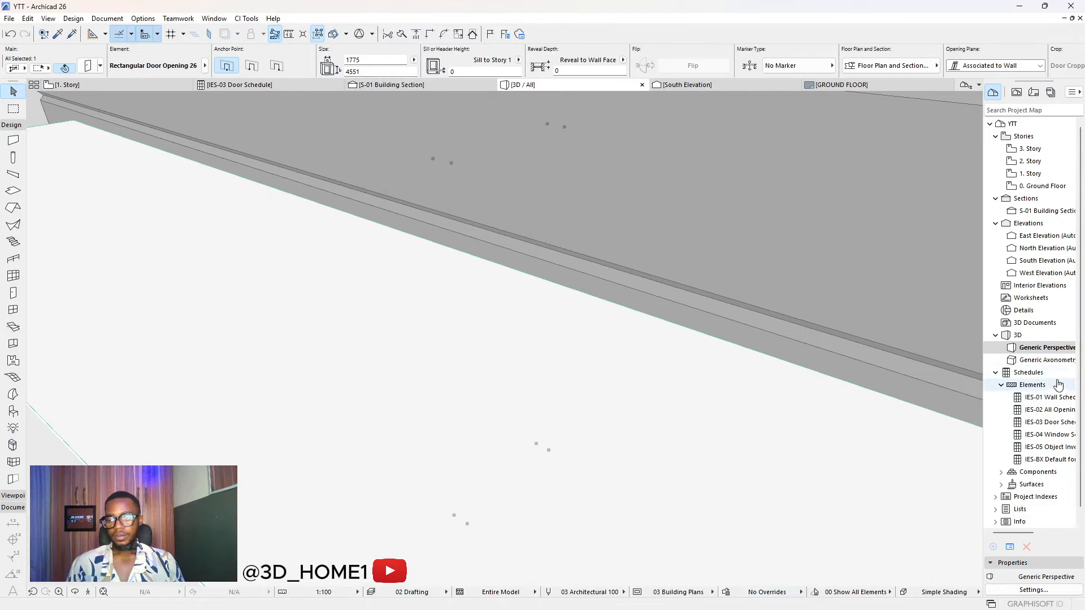
Reopen the IES-03 Door Schedule and show the two empty 0.795×5.487 openings in the 3D view
click(1056, 348)
double_click(1050, 422)
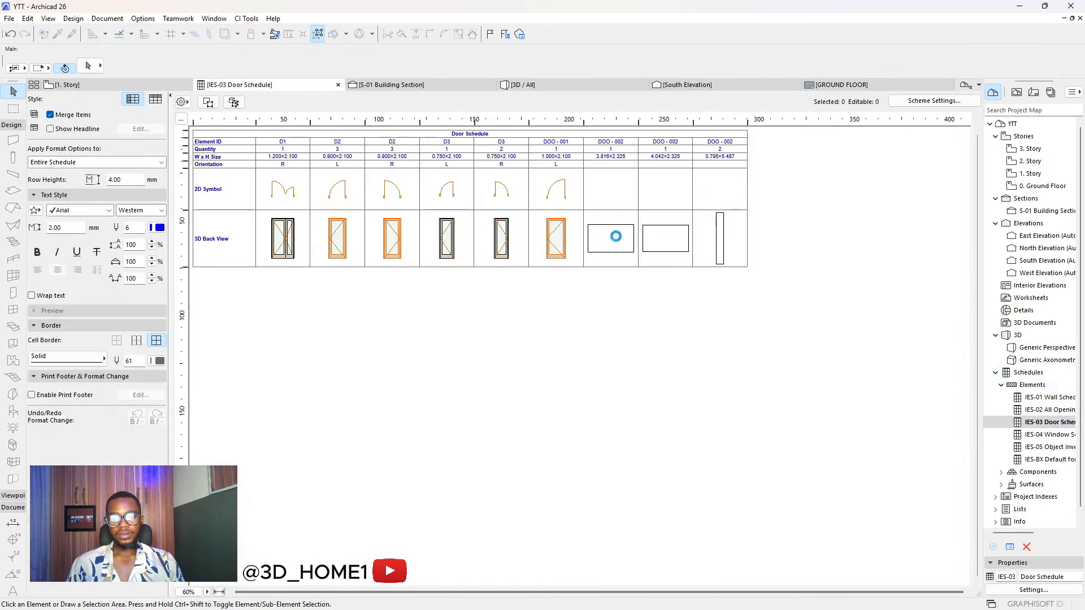
click(616, 236)
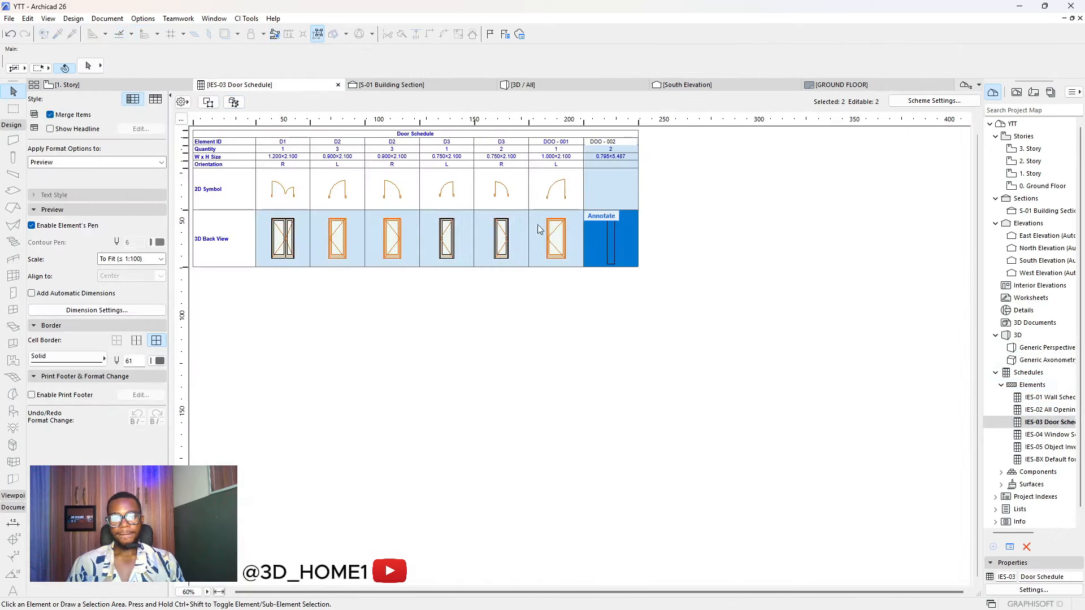
click(234, 102)
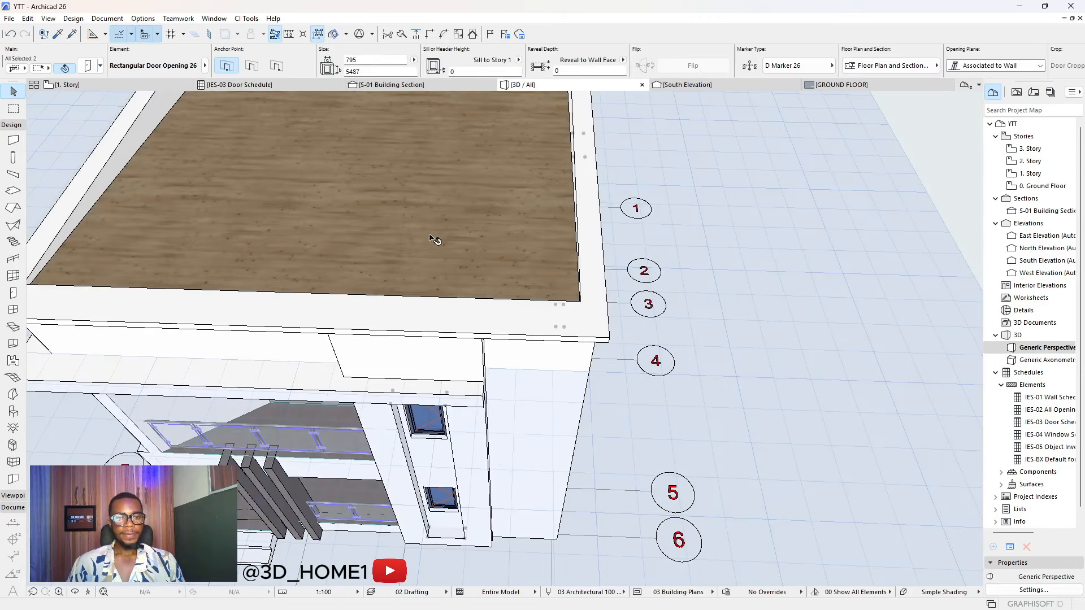
Set both 0.795×5.487 openings to No Marker, clear their Archicad Classification - v 2.0 assignment, and deselect them
click(88, 66)
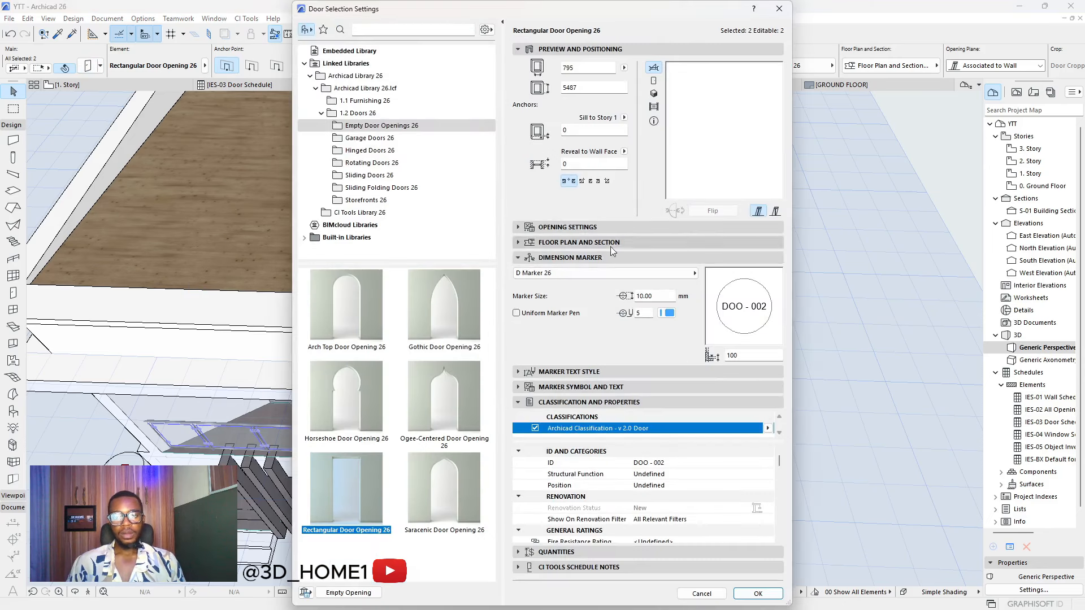
click(644, 274)
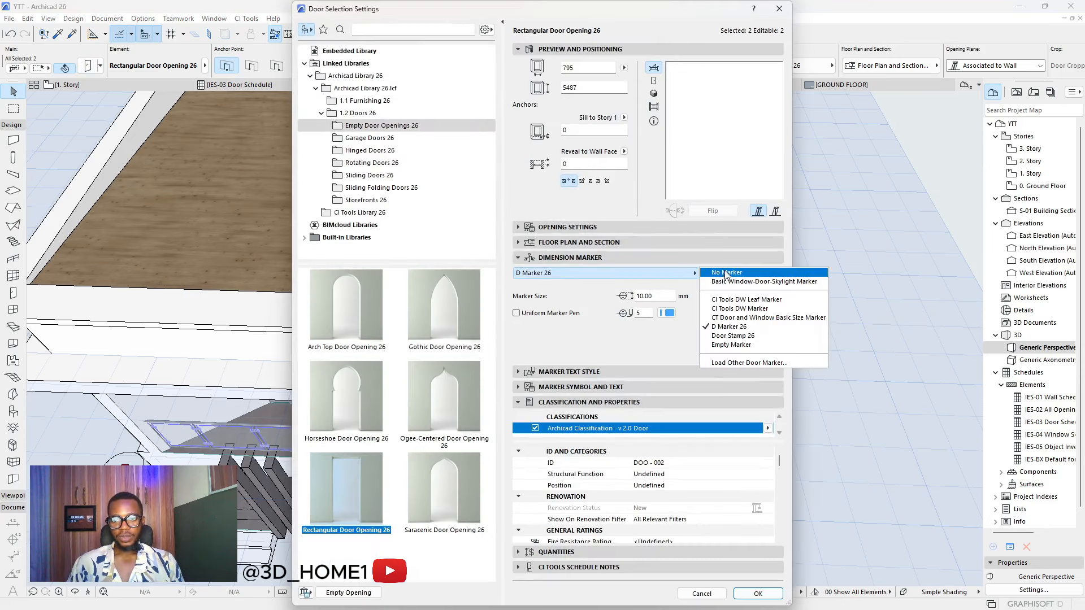
click(727, 273)
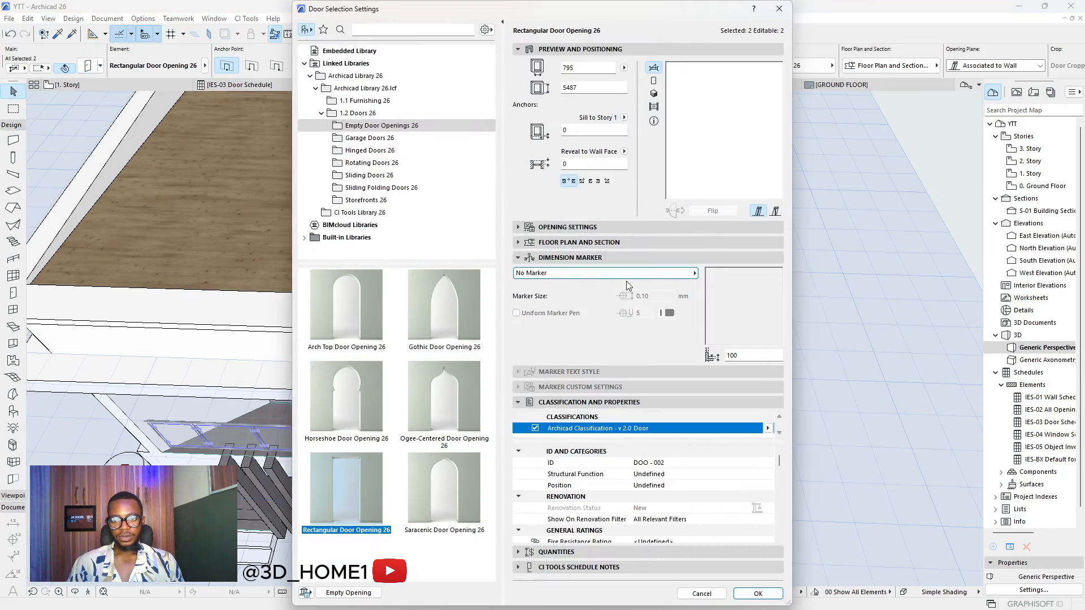
click(533, 430)
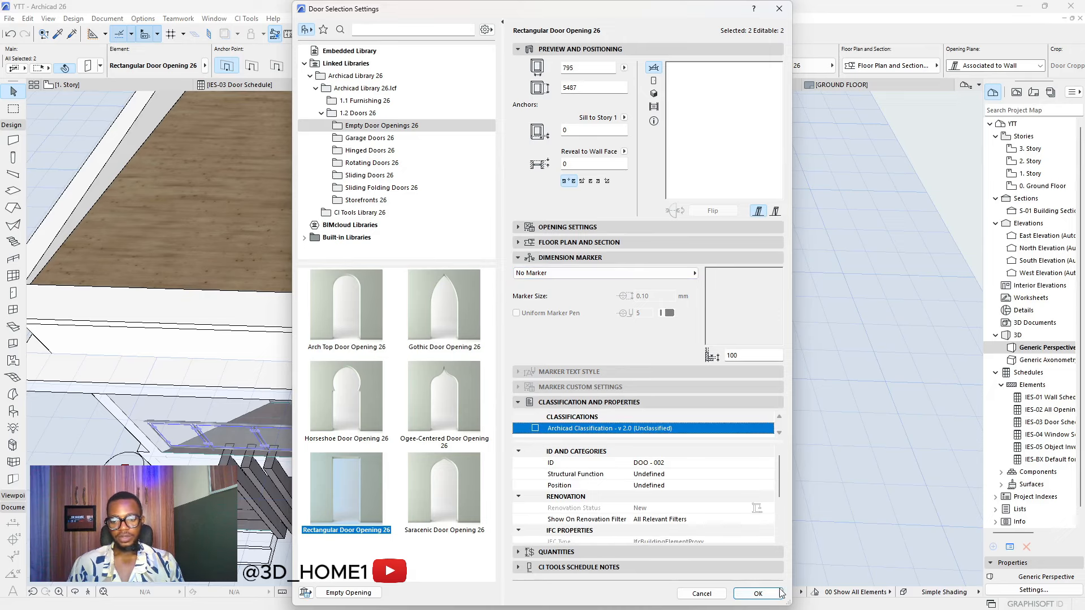
click(758, 594)
click(825, 454)
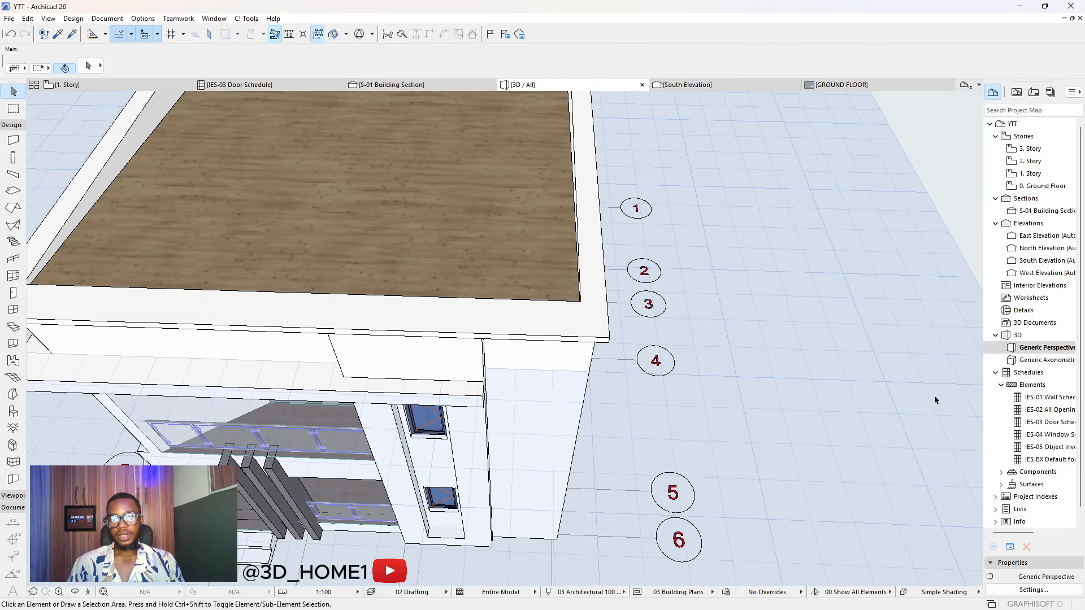
Return to the IES-03 Door Schedule and fit the schedule to the window width
scroll(853, 339, down, 5)
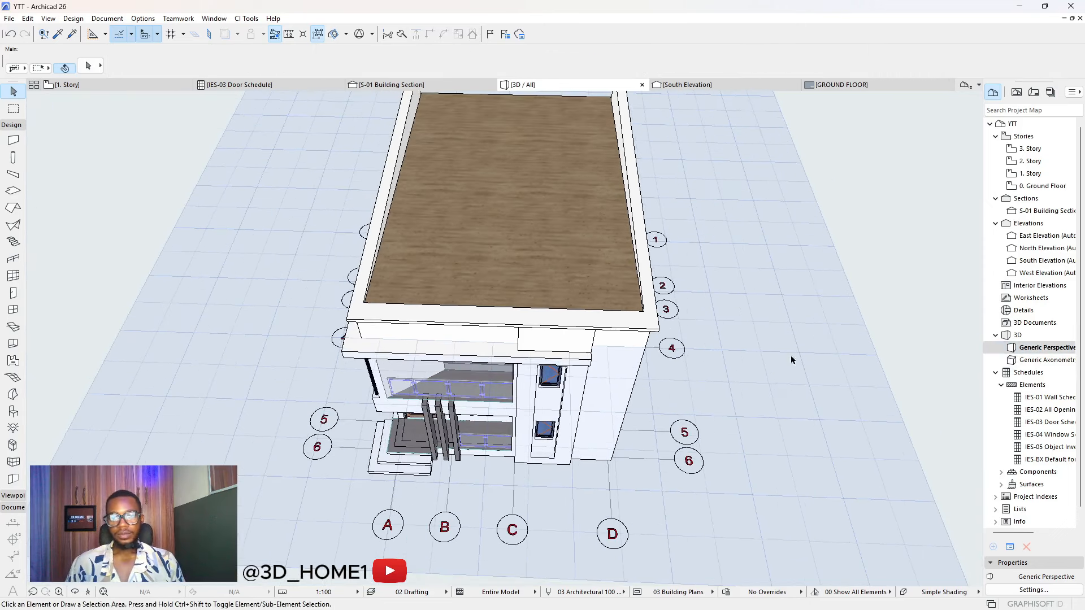
double_click(1051, 423)
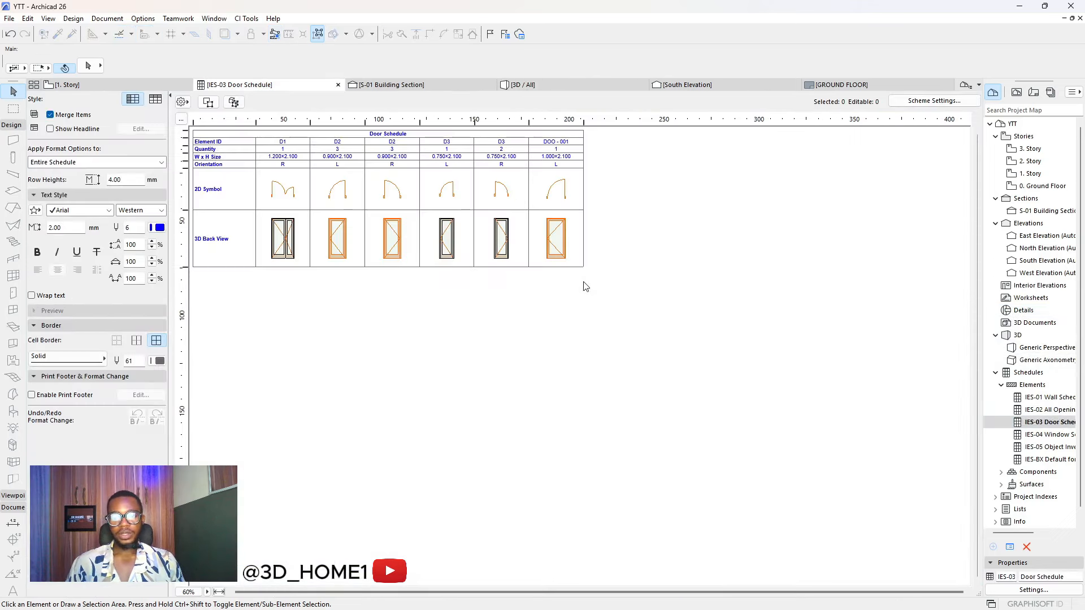
click(219, 592)
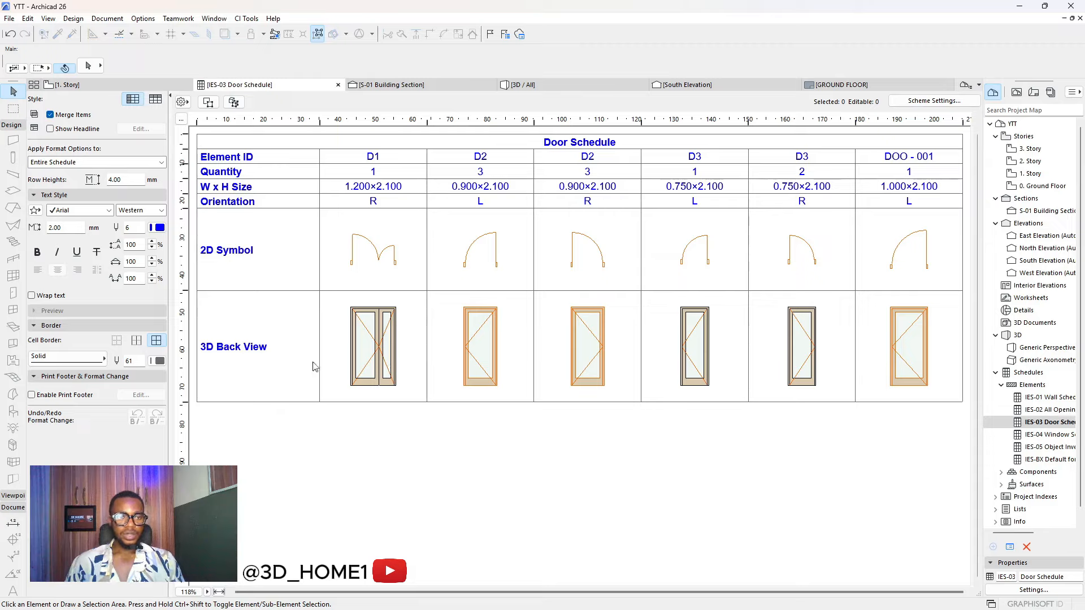
Try orange pen 3 for the text of the entire door schedule and settle on black pen 1
click(160, 227)
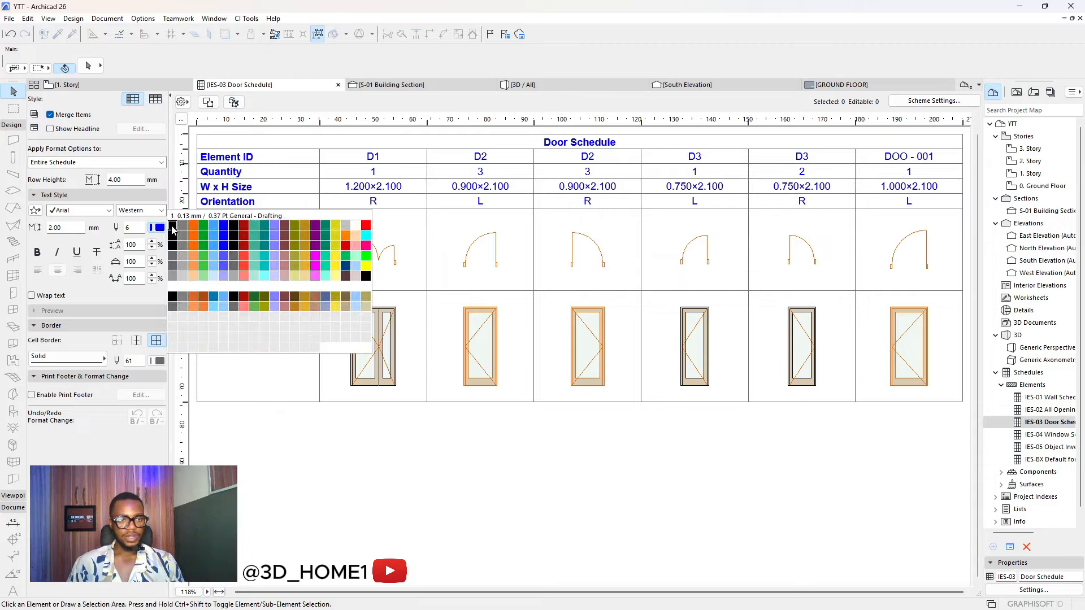
click(173, 232)
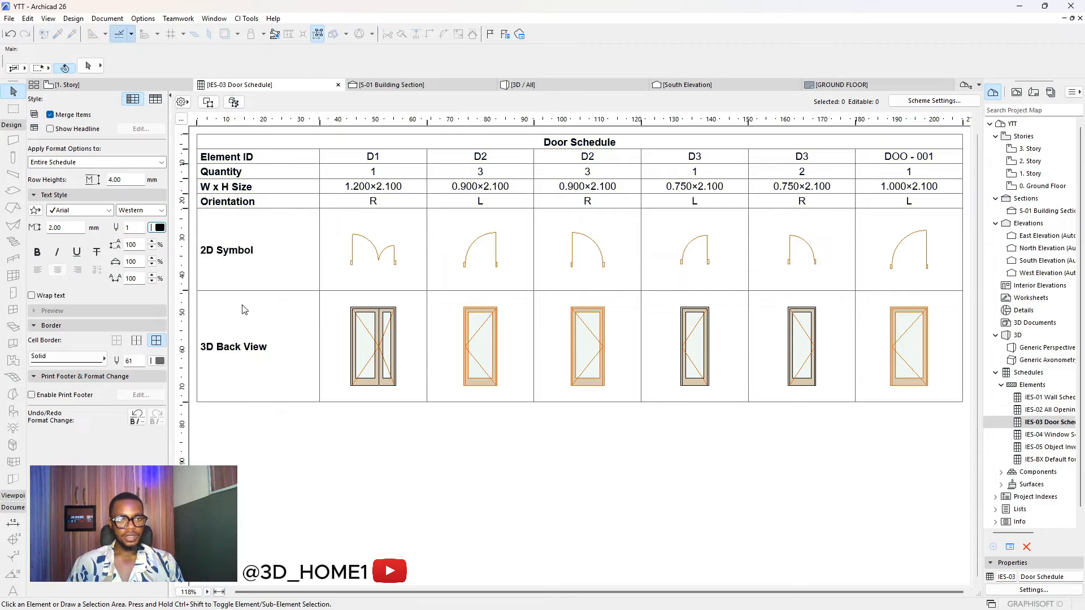
click(160, 228)
click(193, 231)
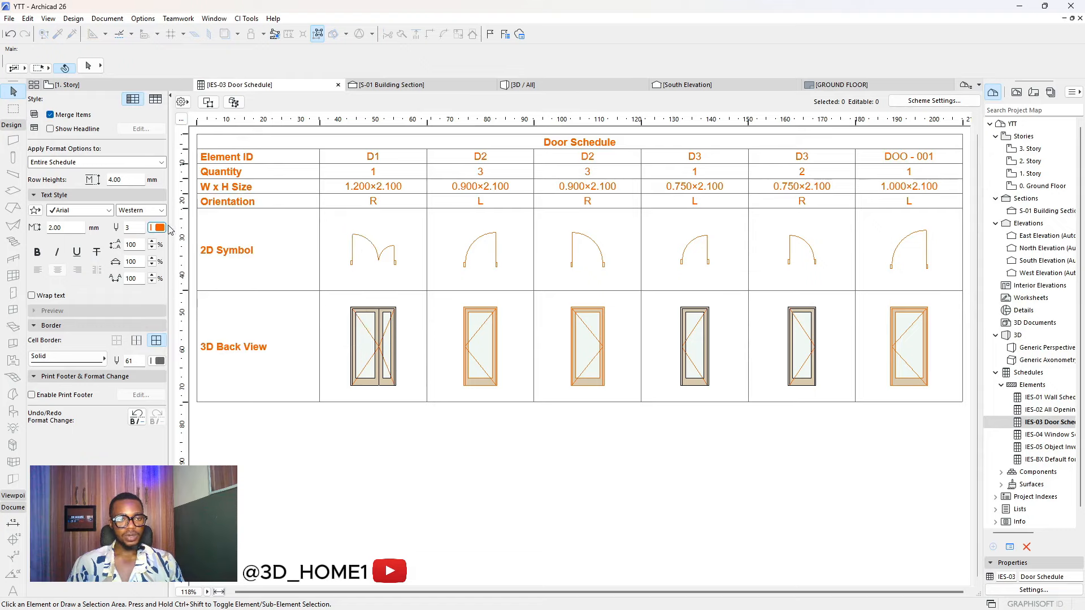
click(159, 227)
click(173, 229)
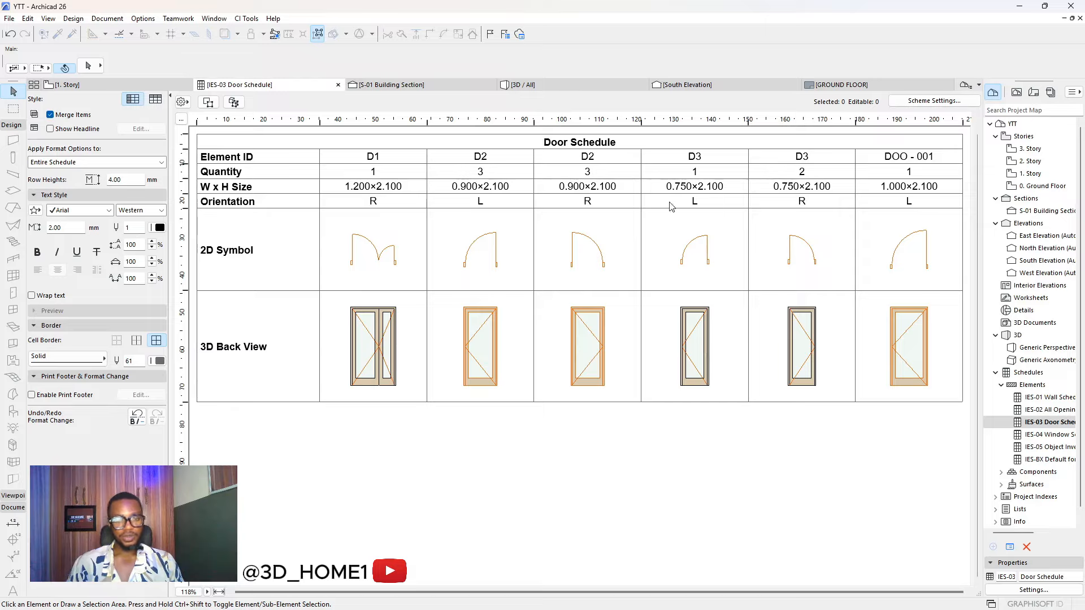
Try to reorder the Door Schedule scheme's fields by moving 3D Back View above Orientation, and discard the scheme changes
click(934, 101)
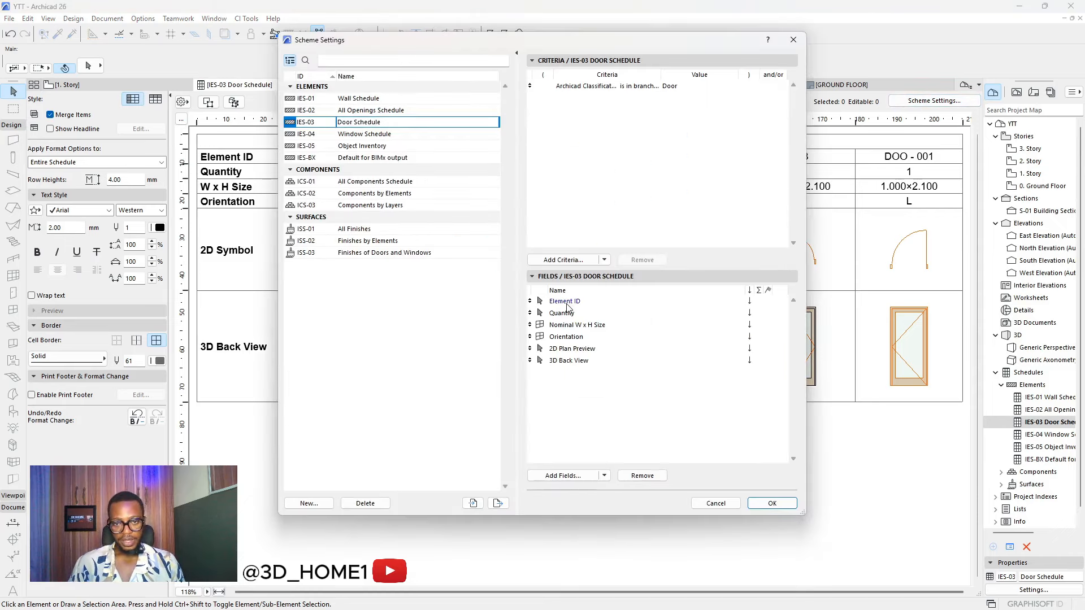
click(563, 362)
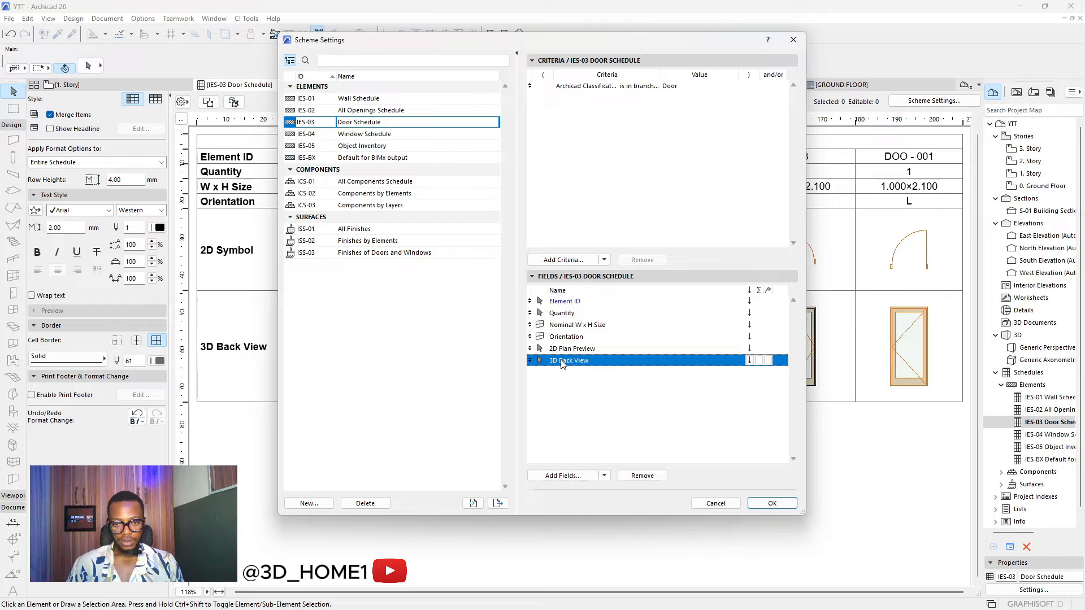
drag(562, 363, 562, 336)
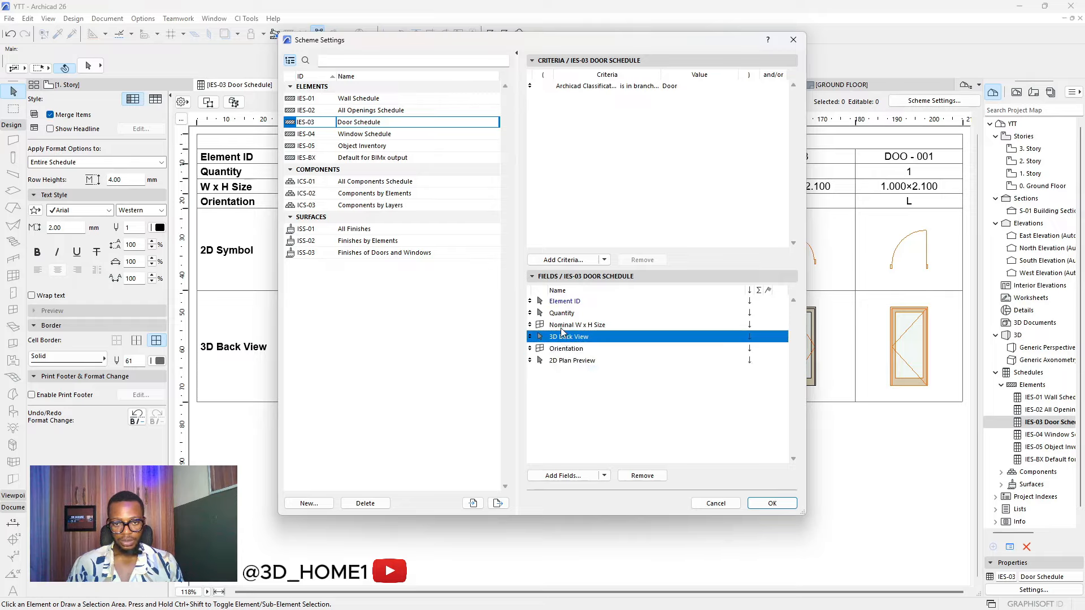
click(563, 395)
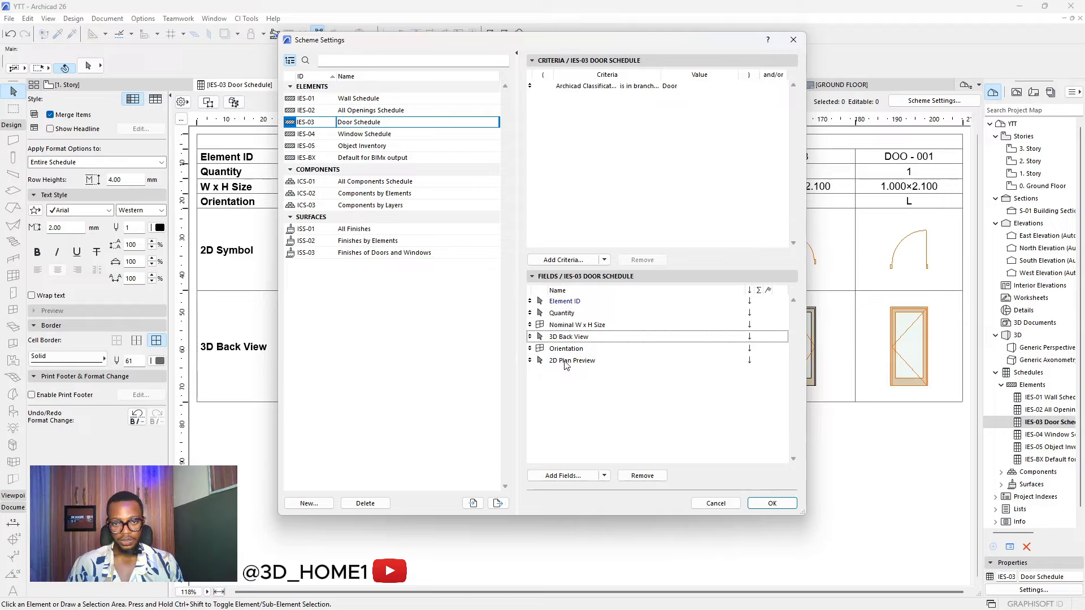
drag(566, 364, 566, 343)
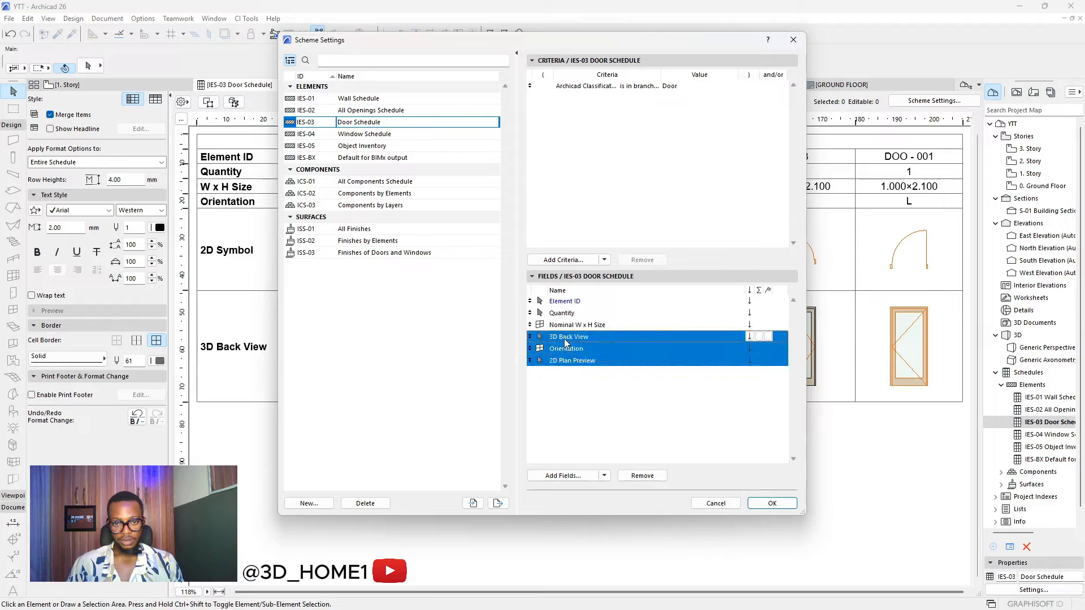
key(Escape)
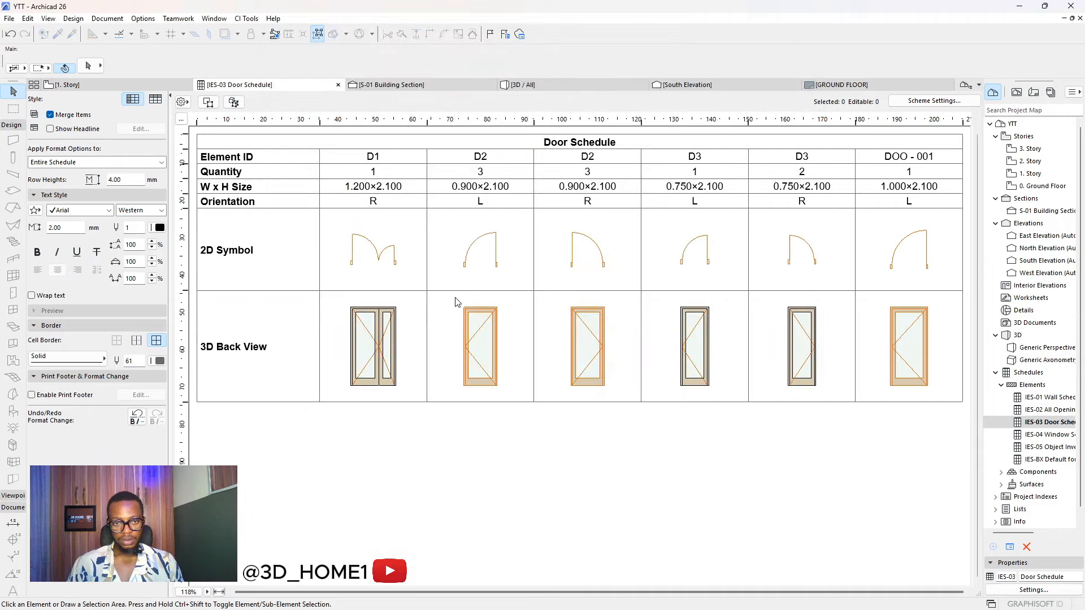
Reorder the Door Schedule scheme's fields so 3D Back View and 2D Plan Preview follow Element ID and Quantity comes last
click(934, 101)
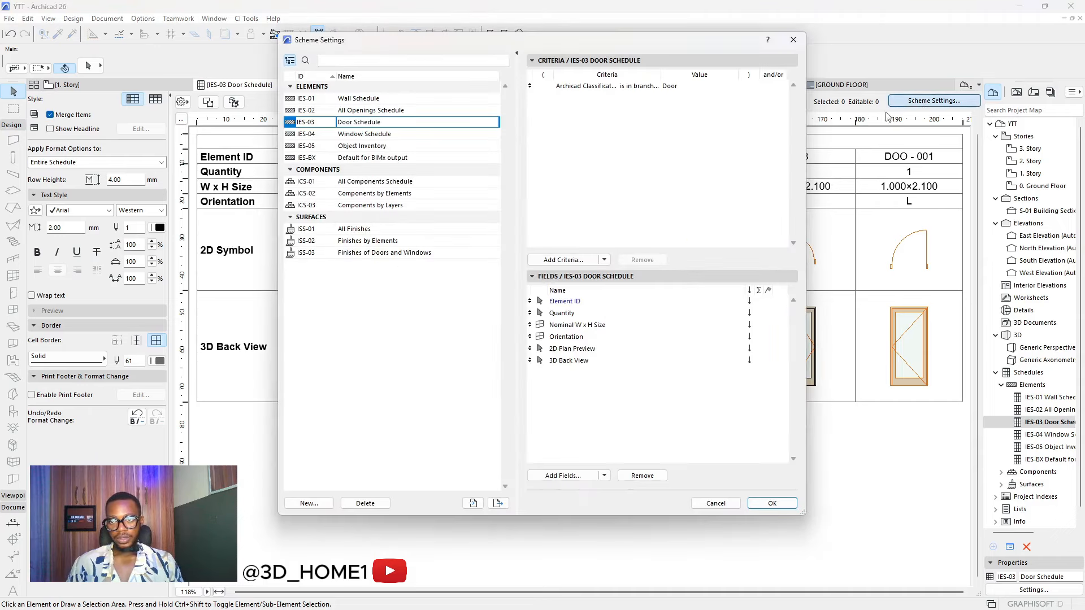
click(568, 362)
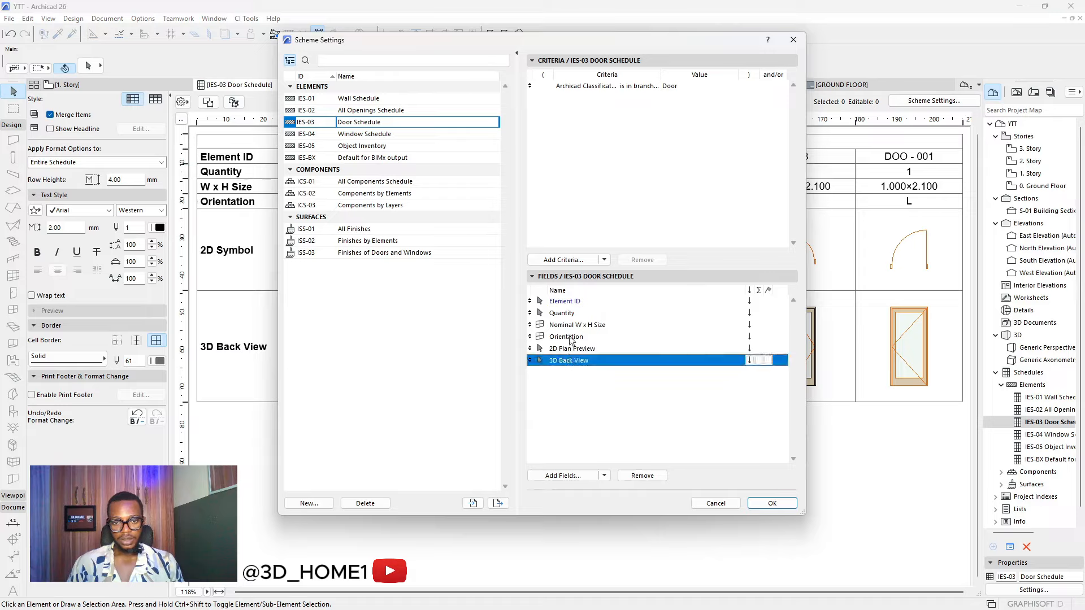
drag(604, 363, 599, 317)
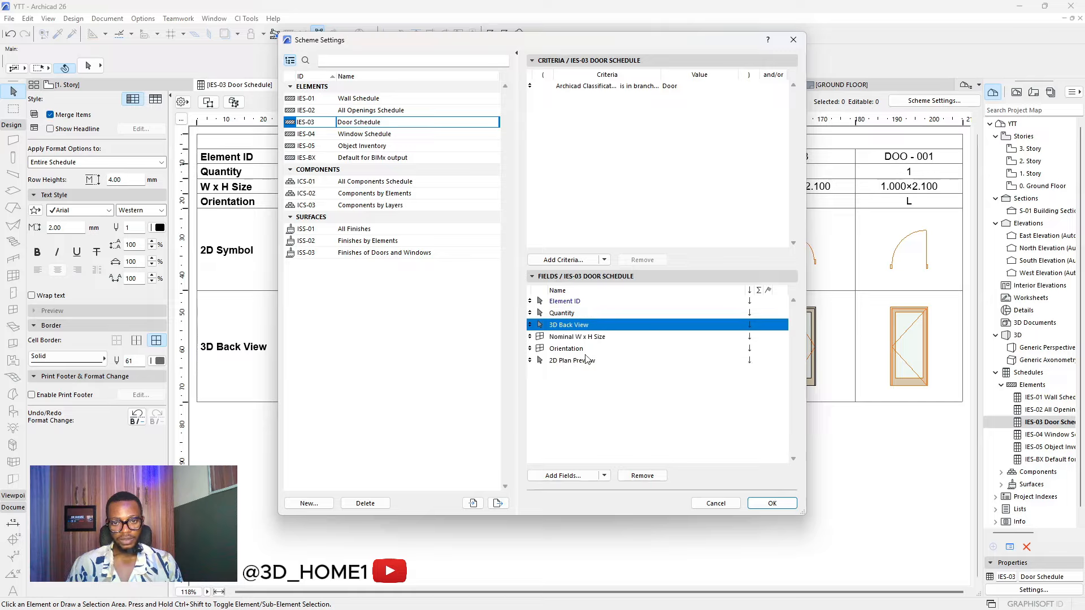
drag(572, 363, 605, 327)
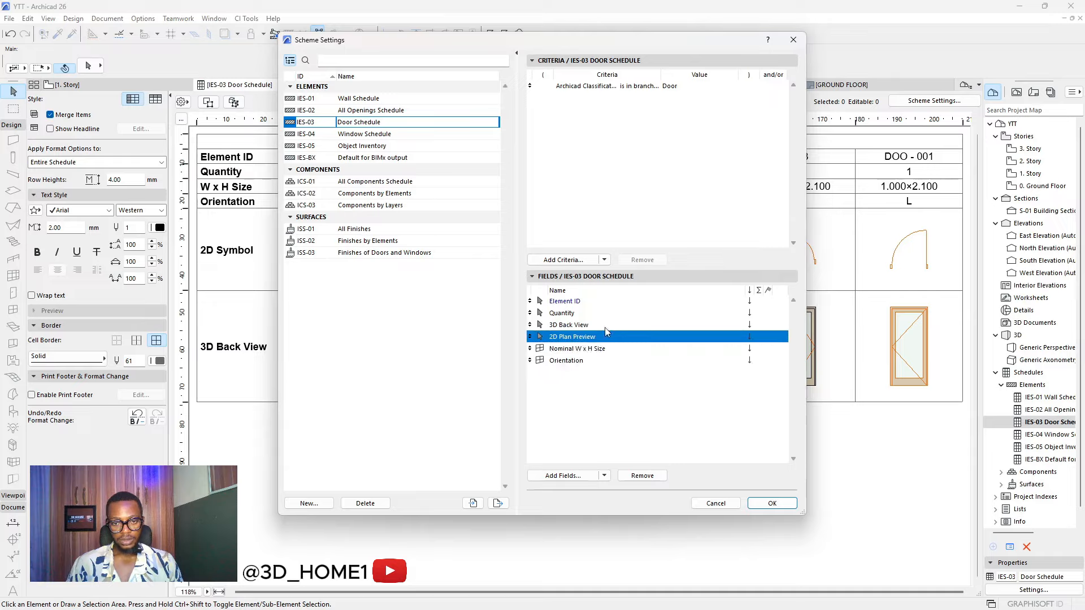
click(604, 390)
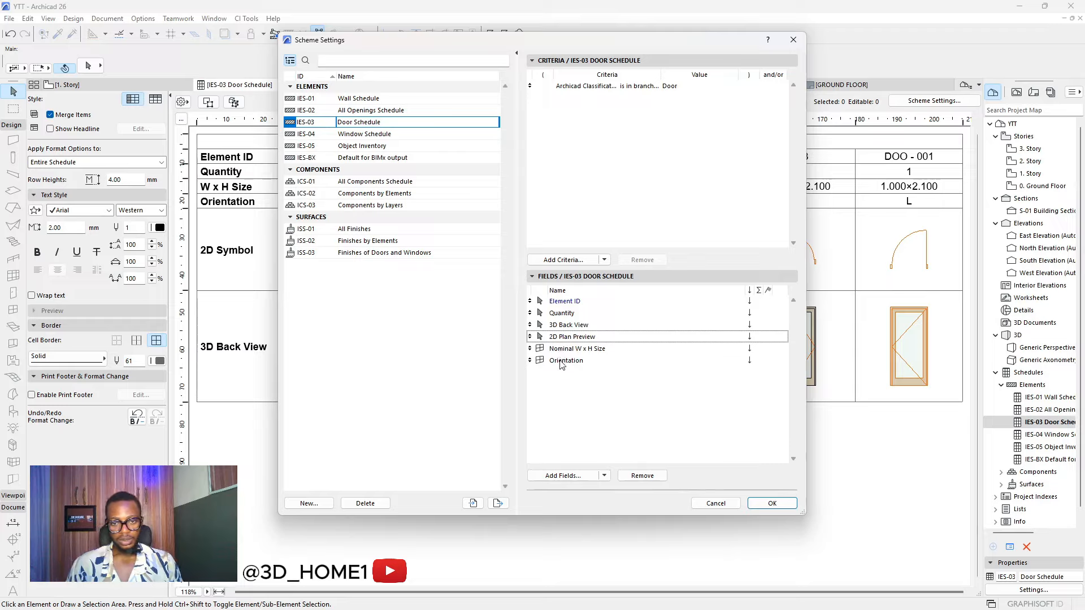
click(580, 314)
drag(592, 315, 595, 375)
click(594, 375)
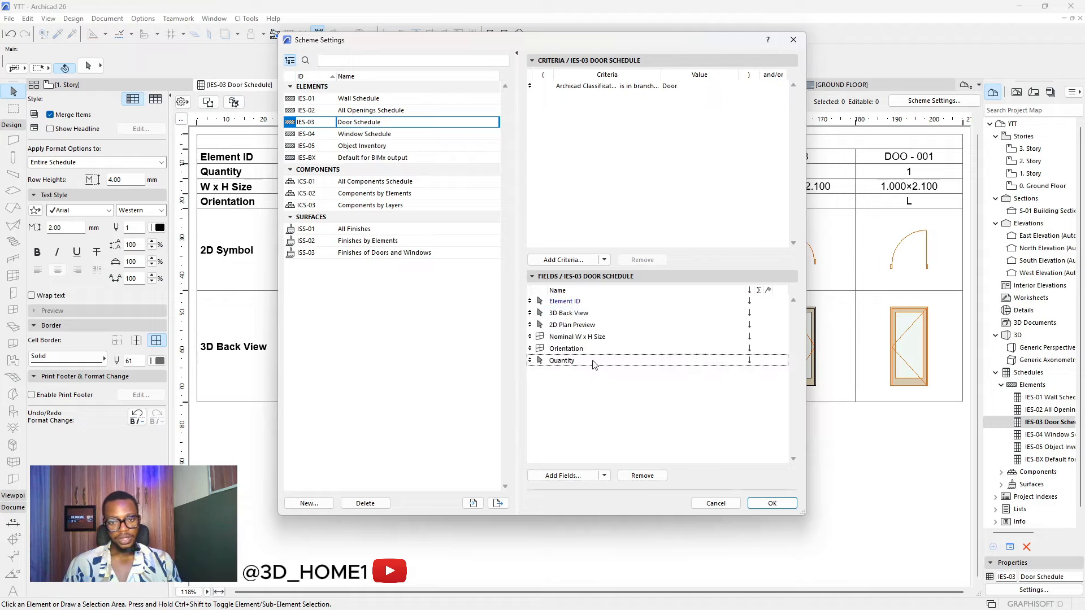
click(773, 503)
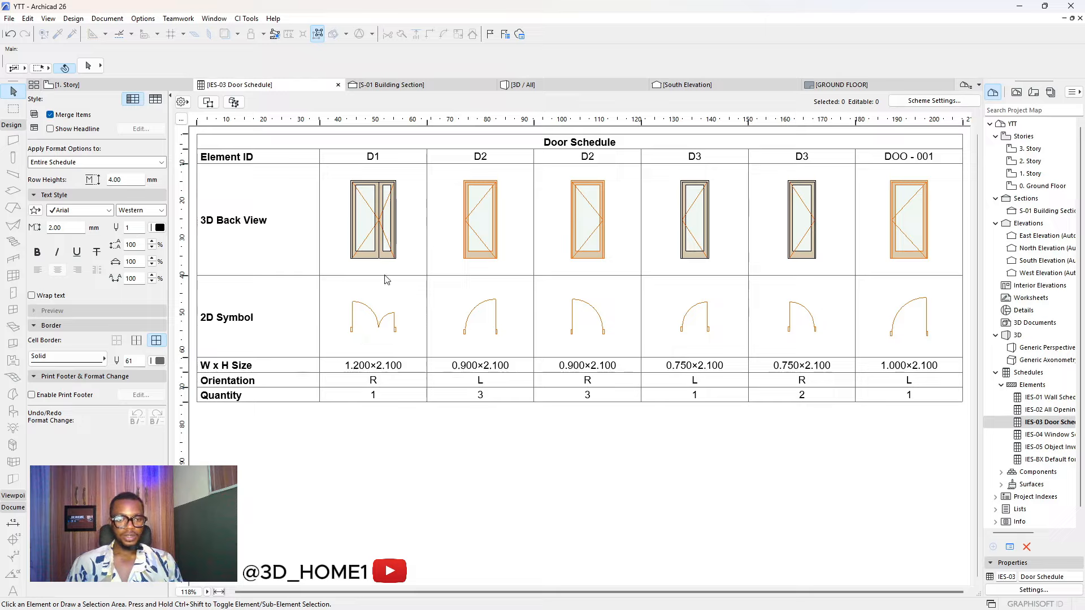
In the Door Schedule scheme, move Nominal W x H Size above 2D Plan Preview and Orientation directly below Element ID
click(934, 101)
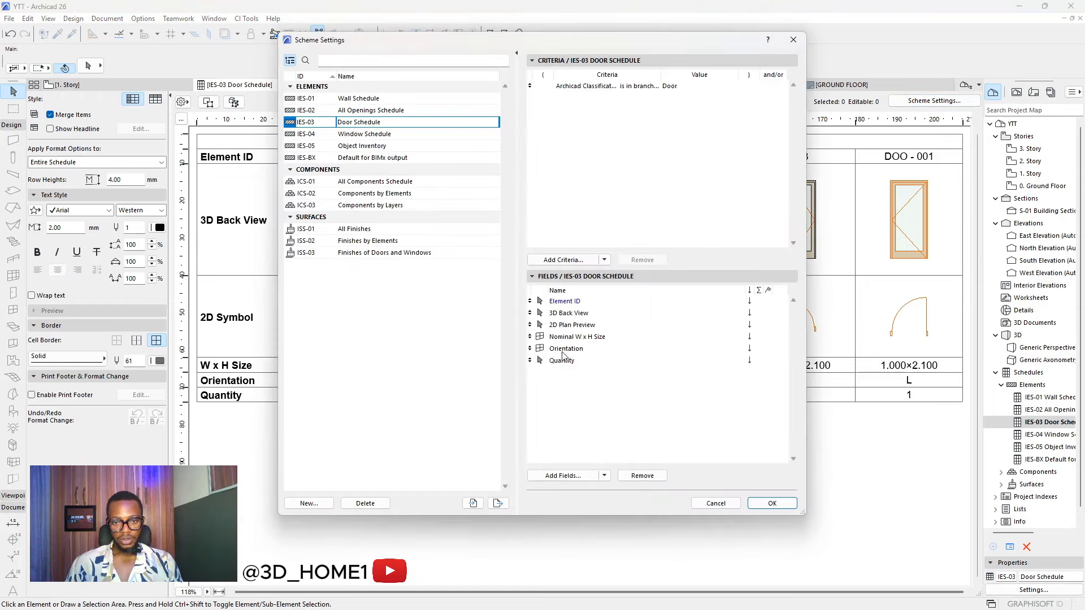
click(573, 337)
drag(582, 339, 581, 321)
click(631, 419)
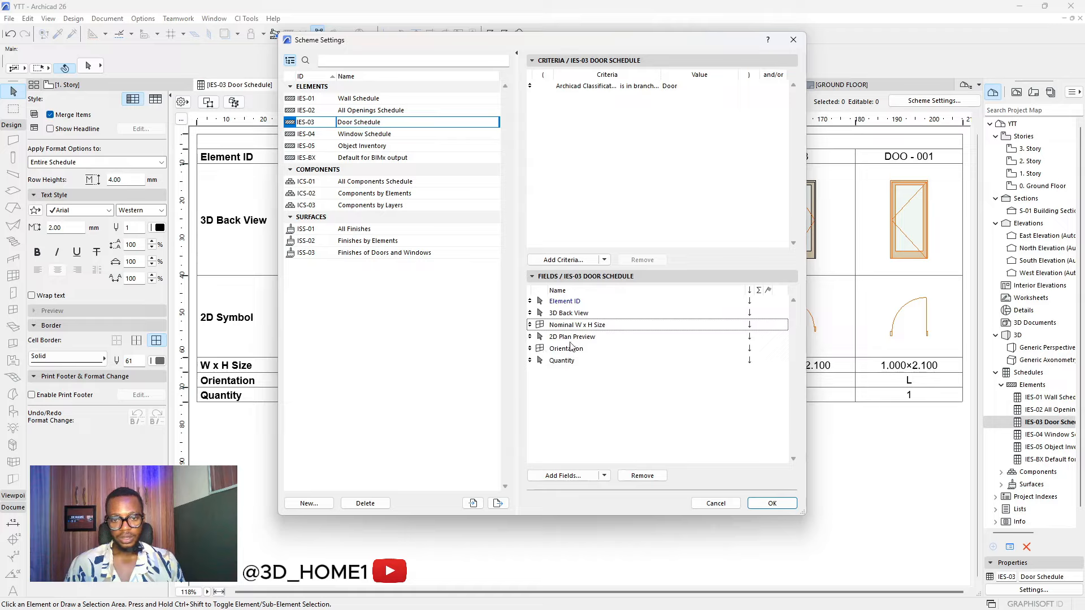
click(586, 351)
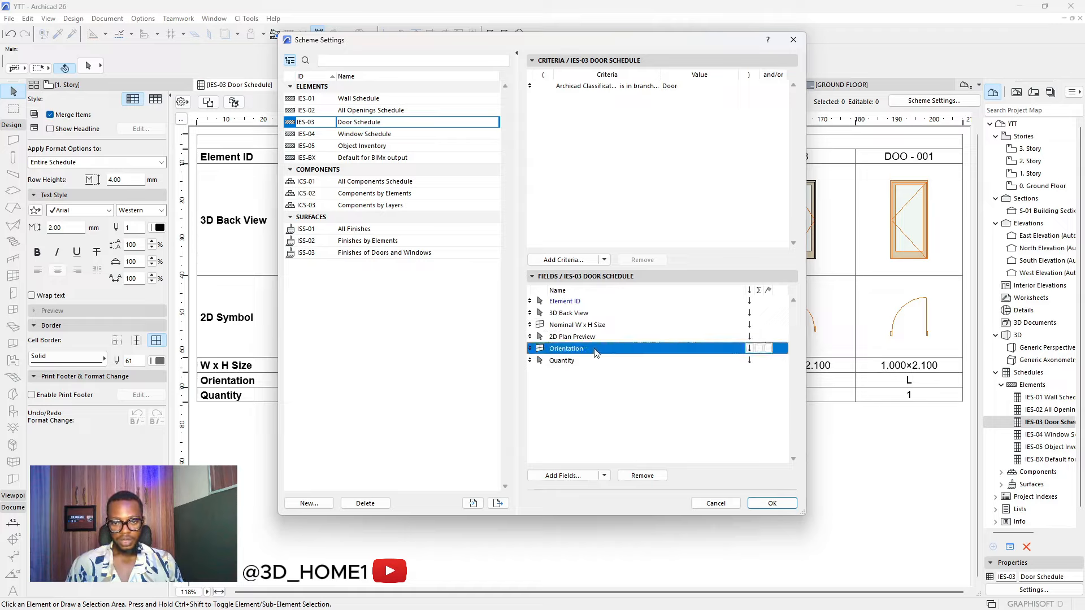
drag(595, 353, 594, 314)
click(627, 433)
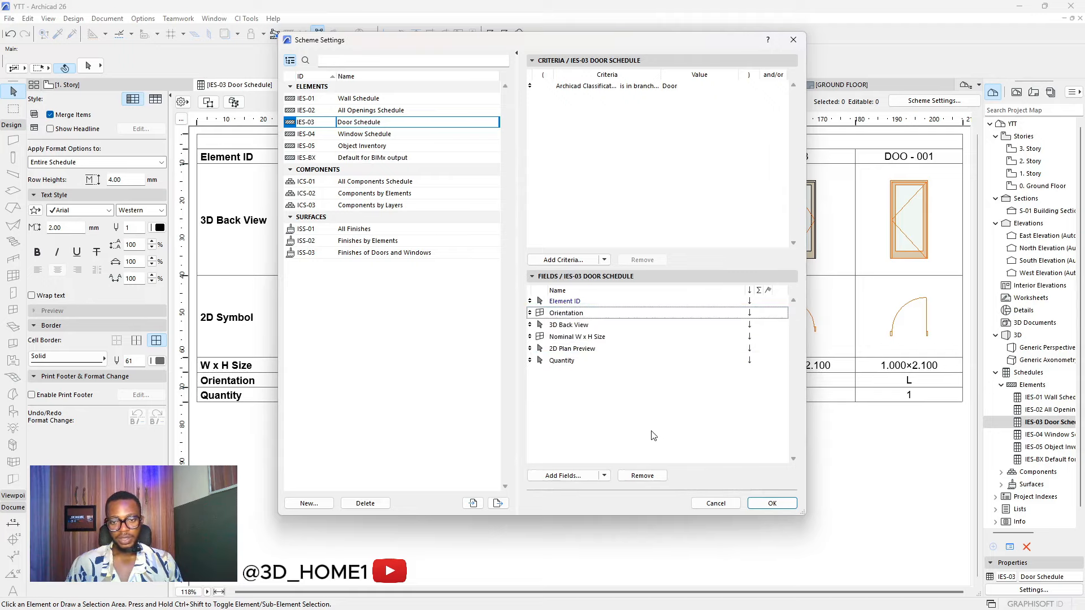
click(772, 503)
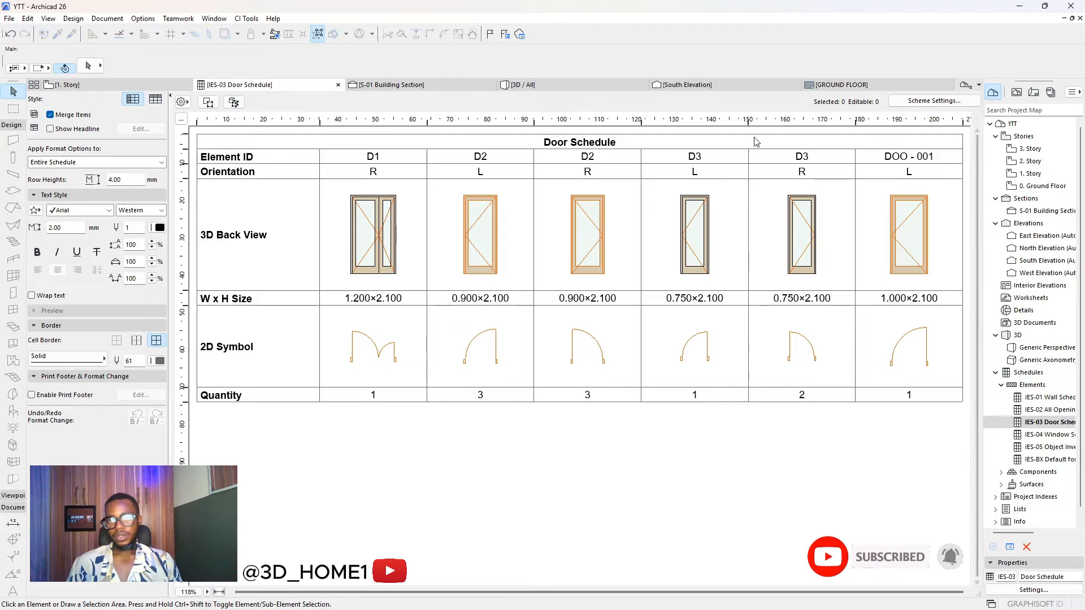
On the 1. Story plan, set the width of the DOO - 001 door between the lobby and lower bedroom to 900
double_click(1033, 173)
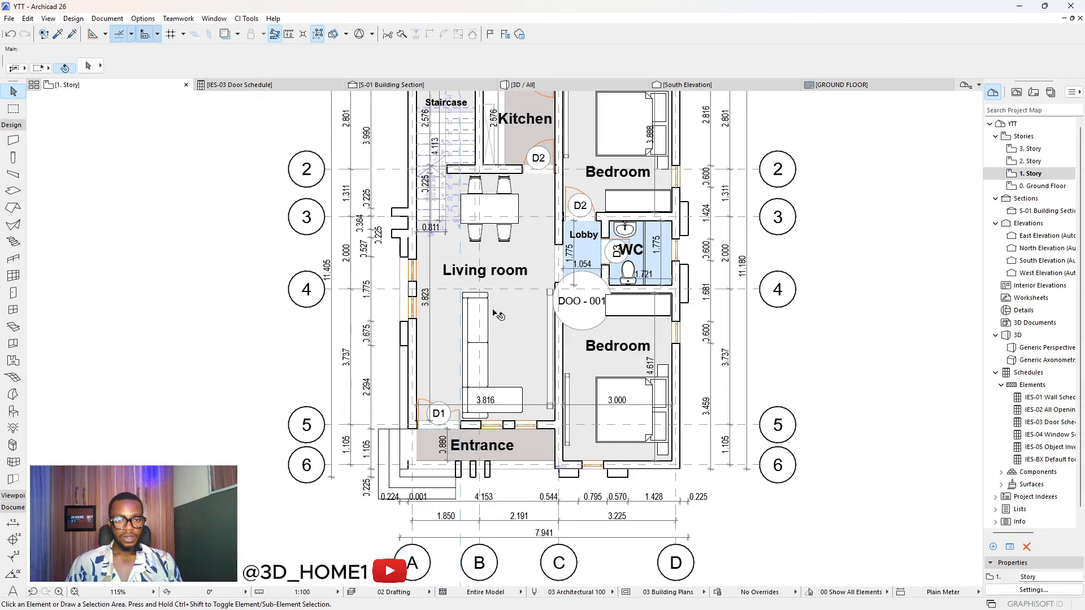
scroll(495, 311, down, 1)
scroll(575, 178, up, 3)
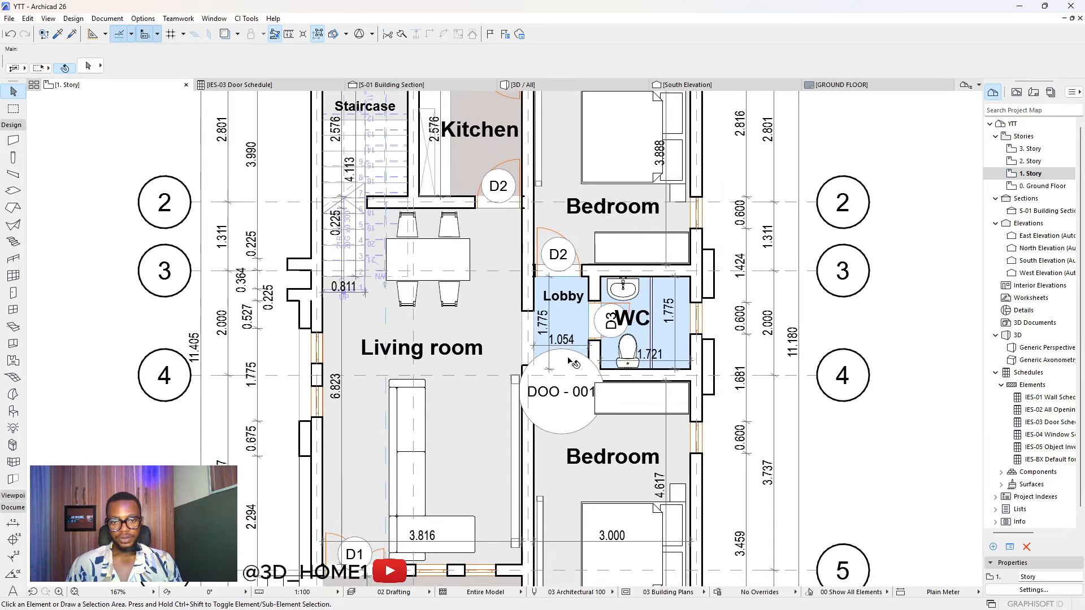
click(566, 367)
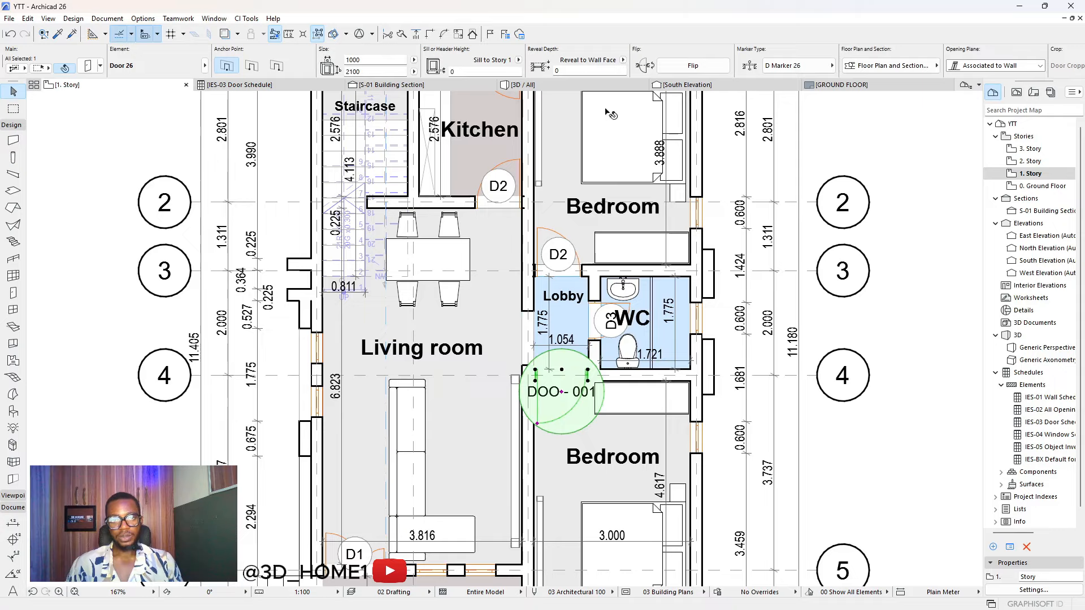
click(369, 60)
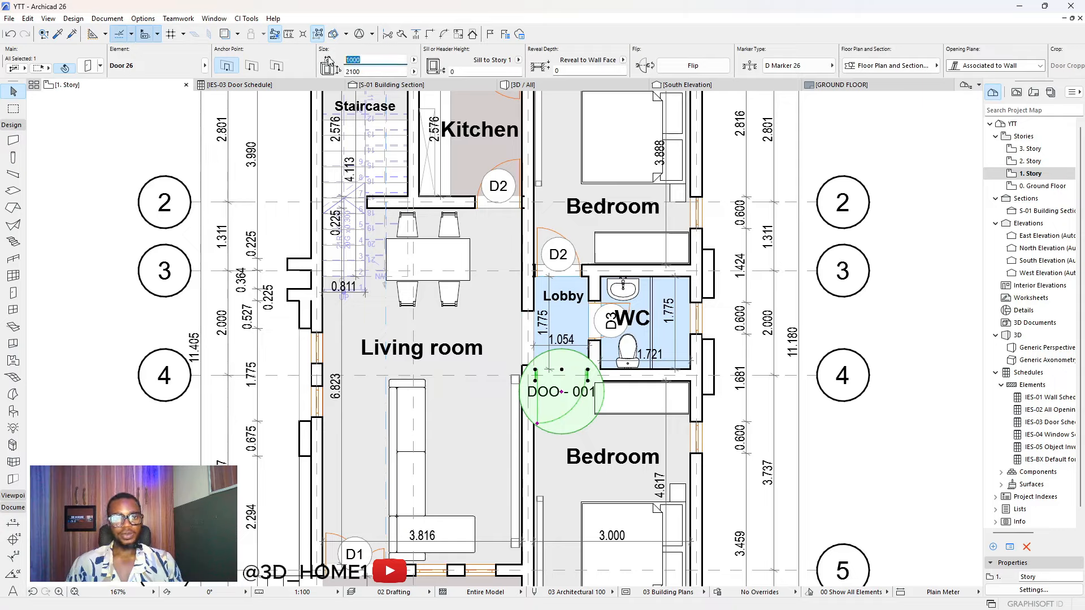
text(900)
click(175, 120)
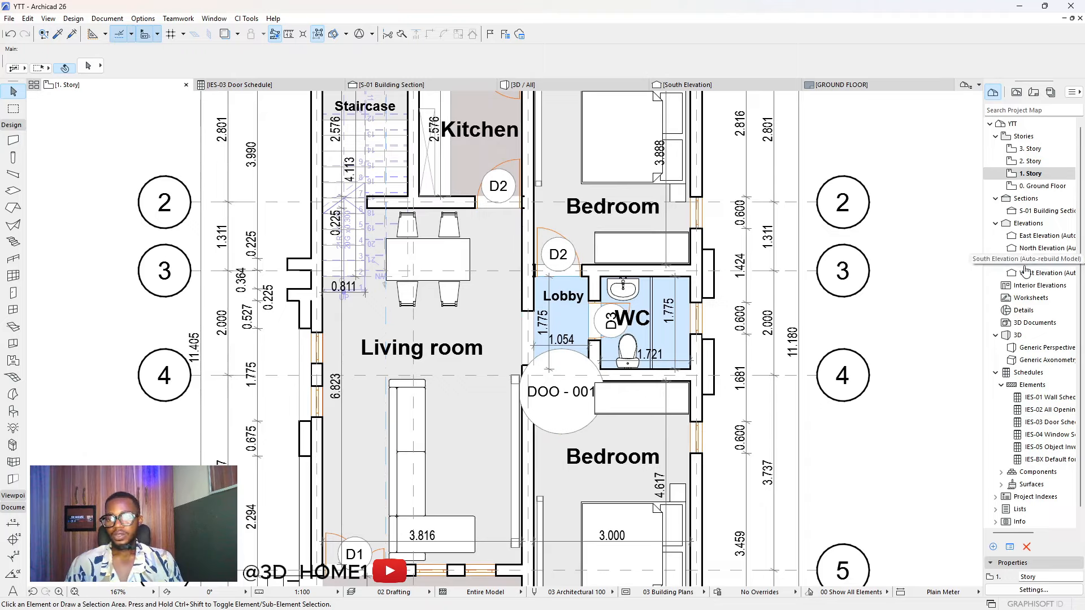
Return to the IES-03 Door Schedule and change the DOO - 001 door's Element ID to D2
double_click(1051, 421)
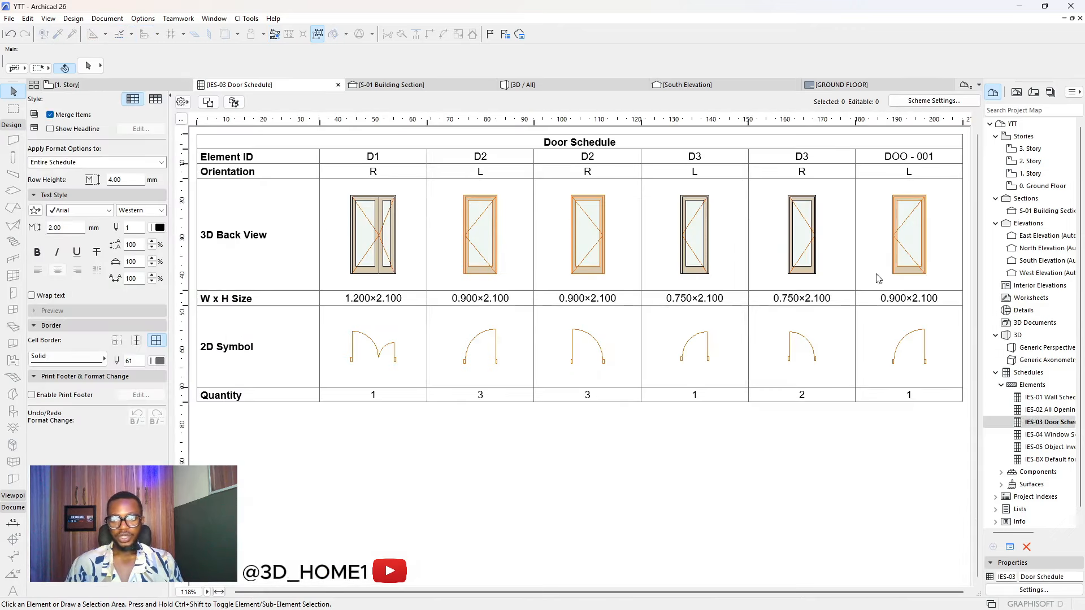
click(911, 272)
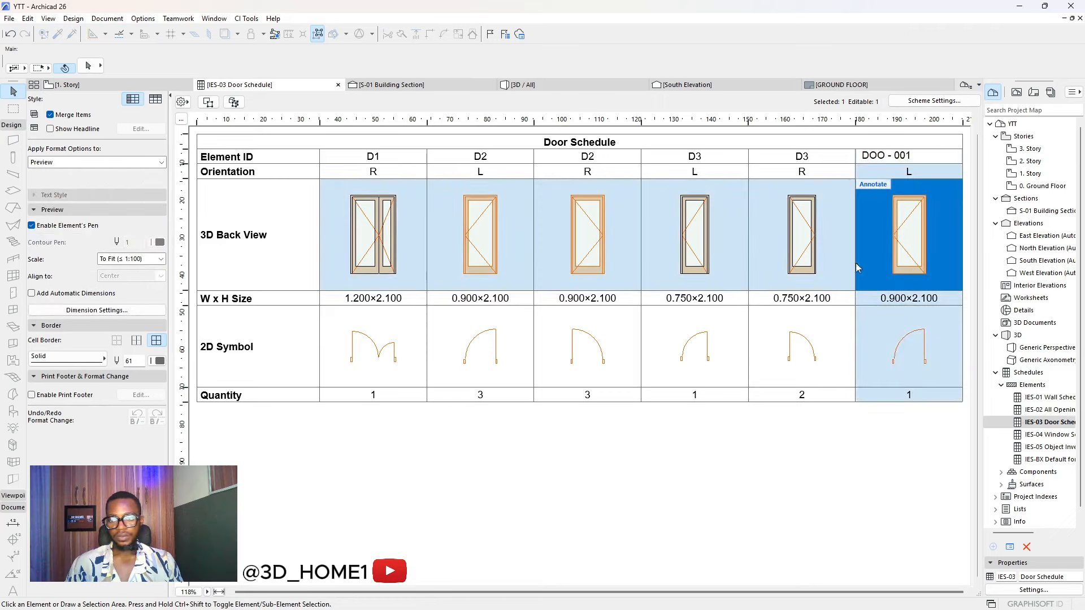
drag(911, 155, 871, 156)
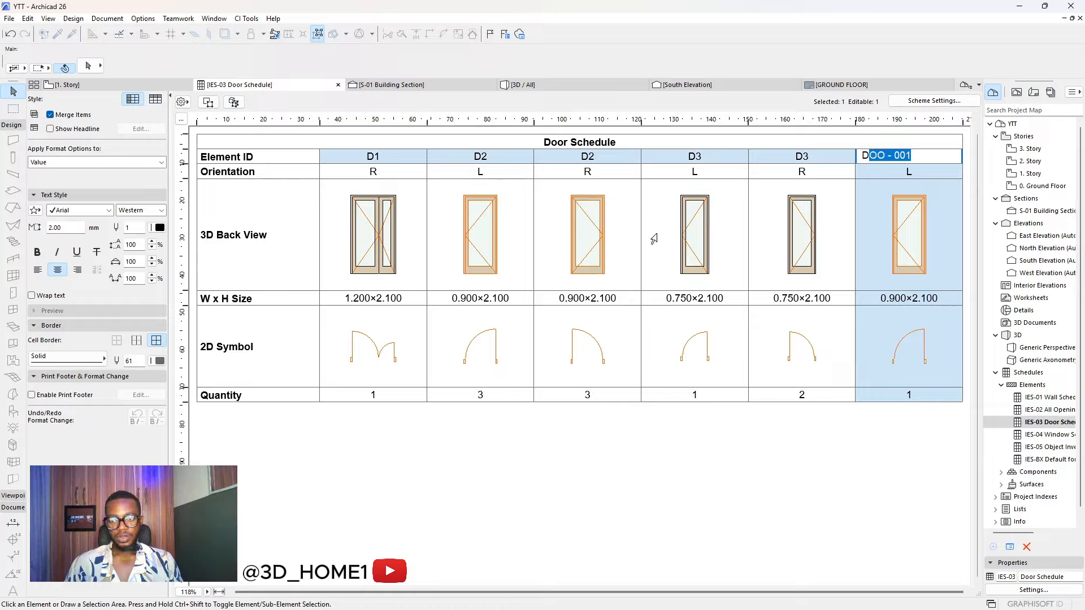
text(2)
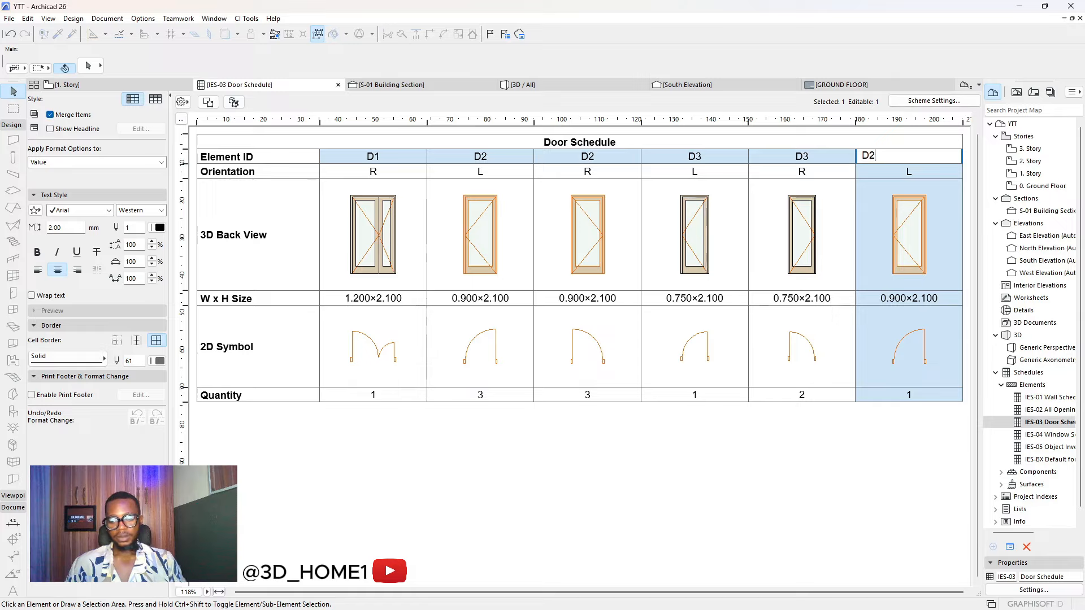
key(Return)
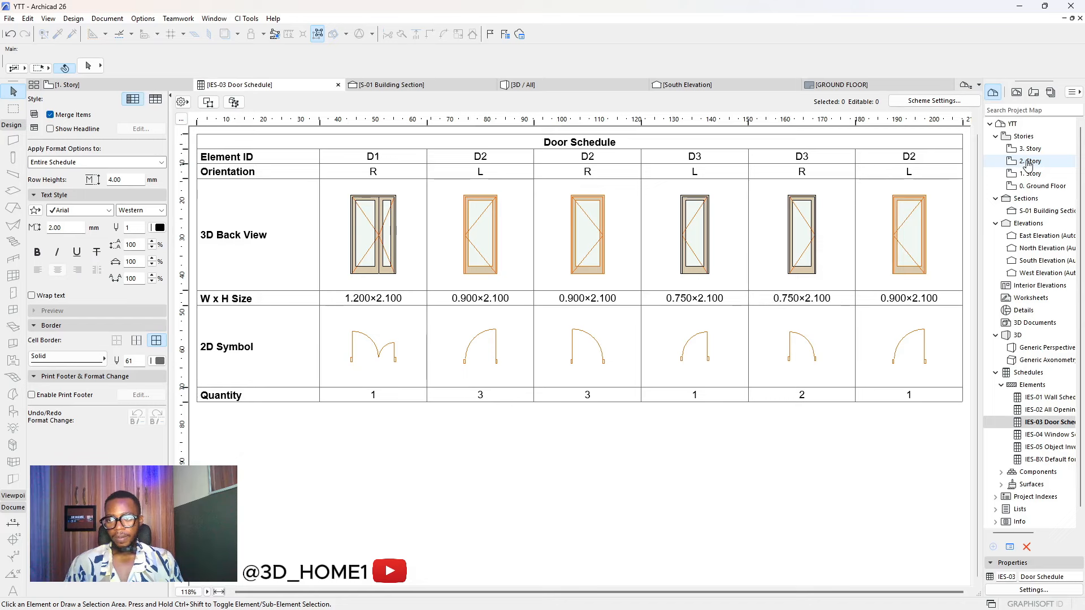
Check the renamed door's marker on the 1. Story plan, then reopen the Door Schedule and fit it to the window width
double_click(1029, 174)
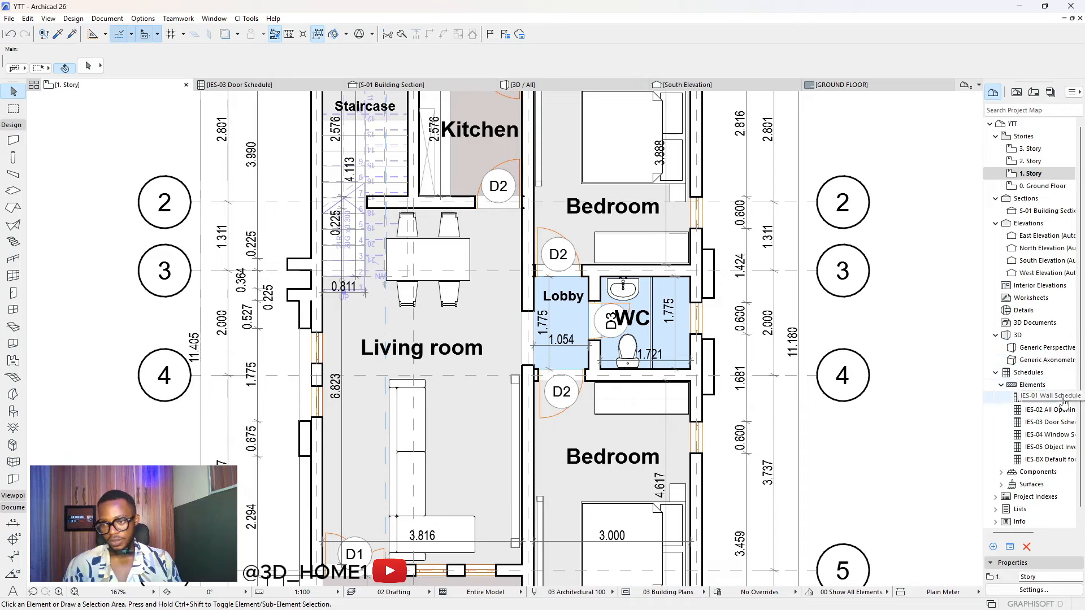
double_click(1061, 424)
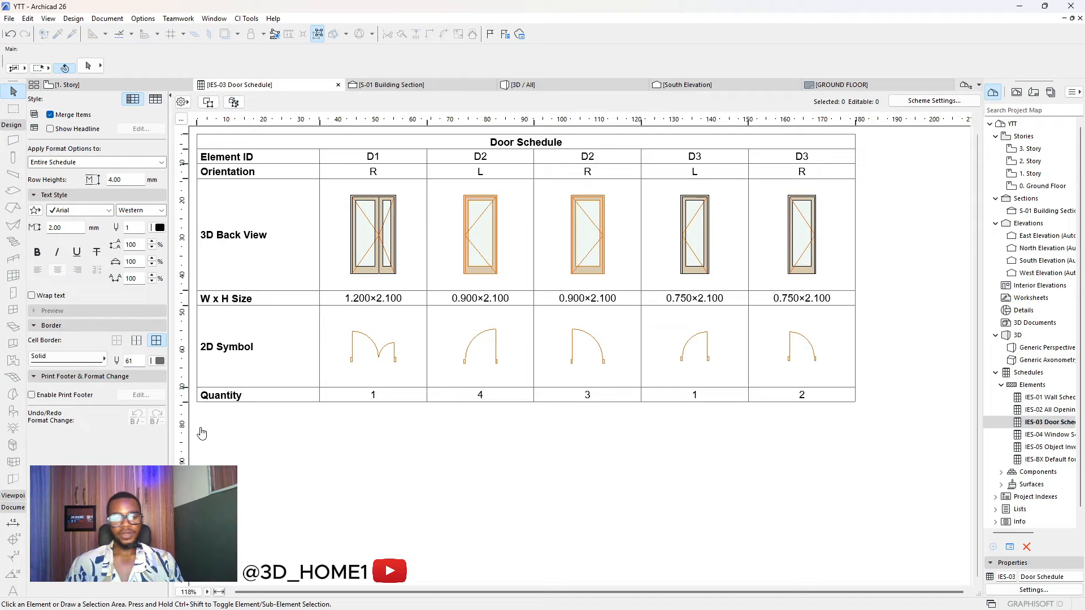
click(219, 592)
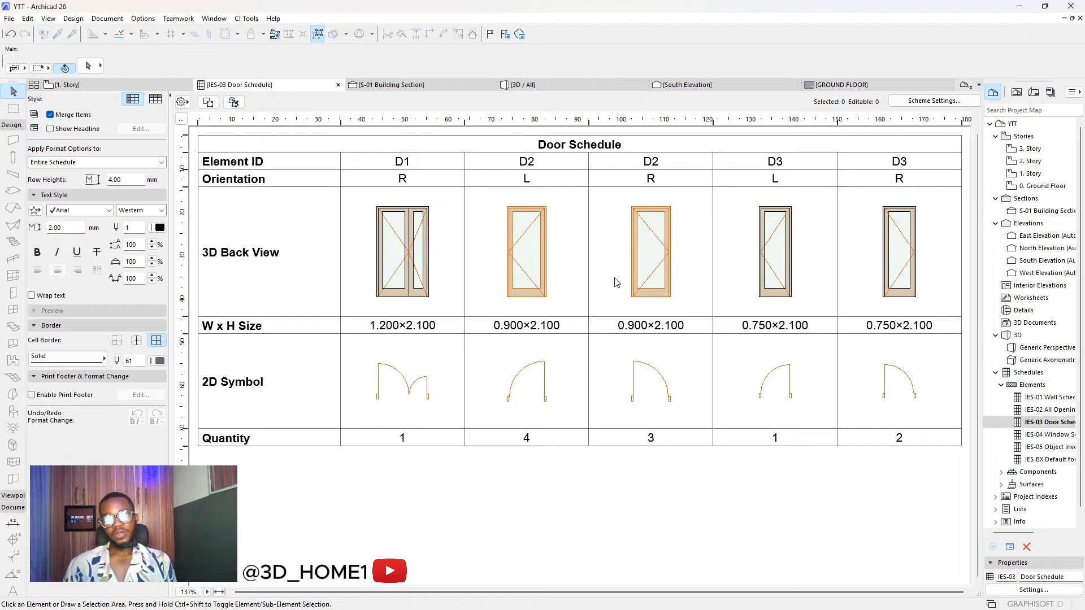
Add the general fields Custom text 1 and Custom text 2 to the Door Schedule scheme
click(934, 100)
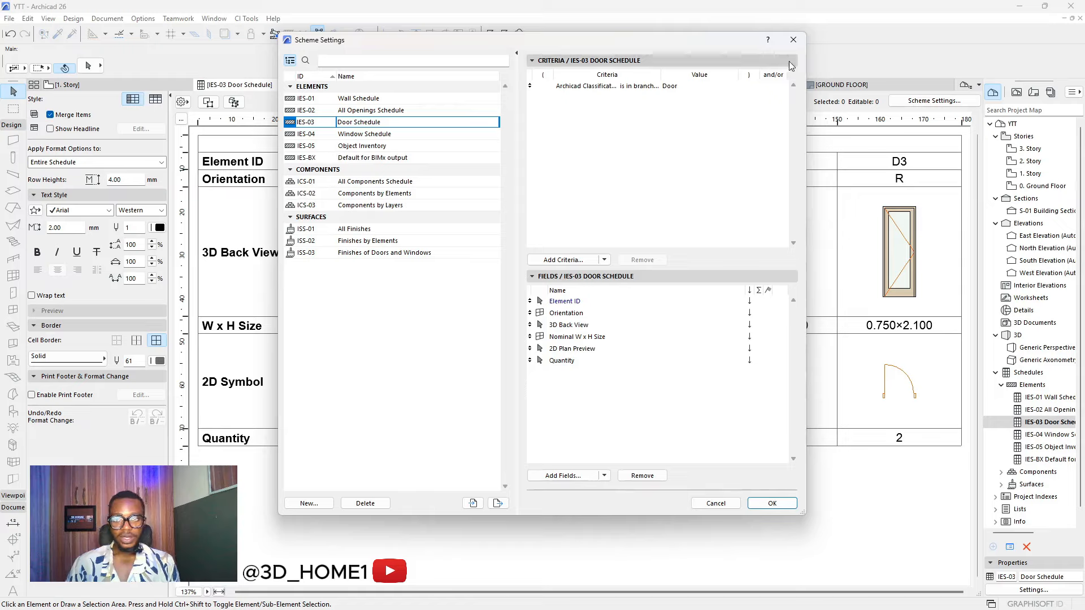
click(563, 477)
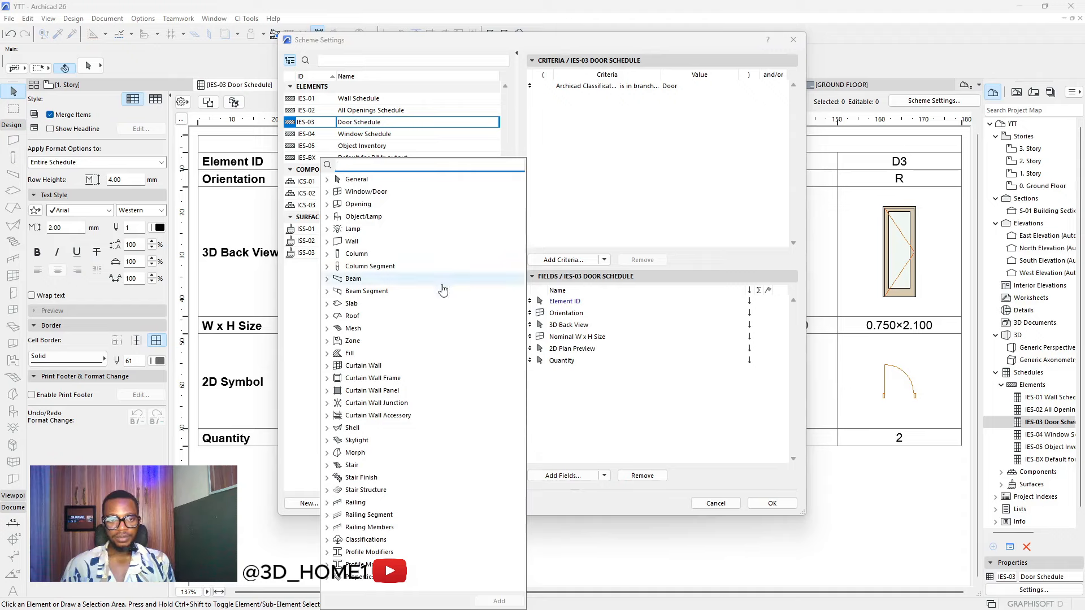
click(328, 179)
scroll(359, 396, down, 4)
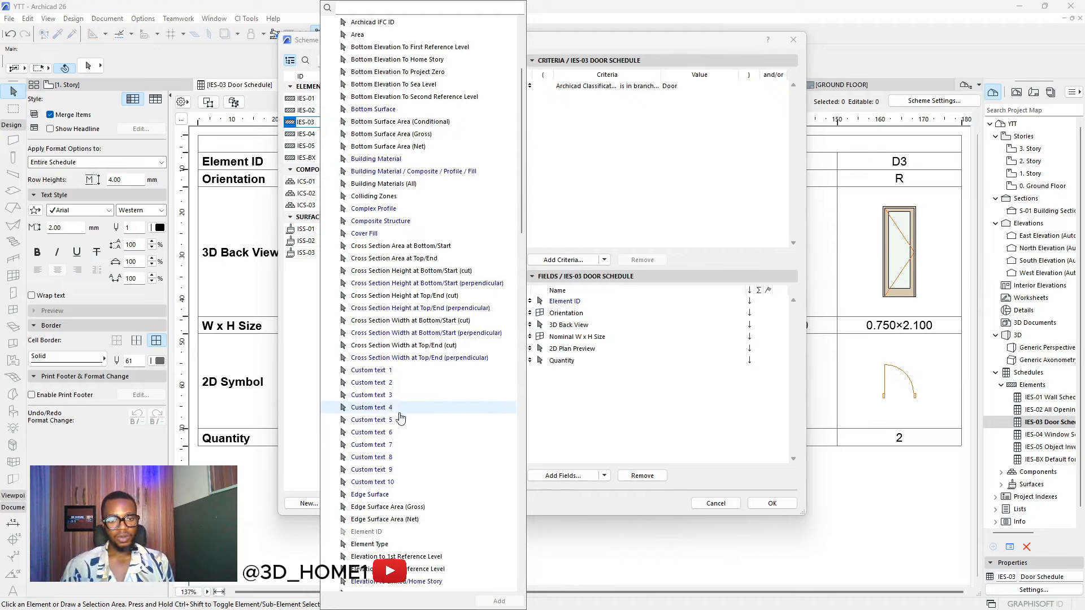
click(374, 369)
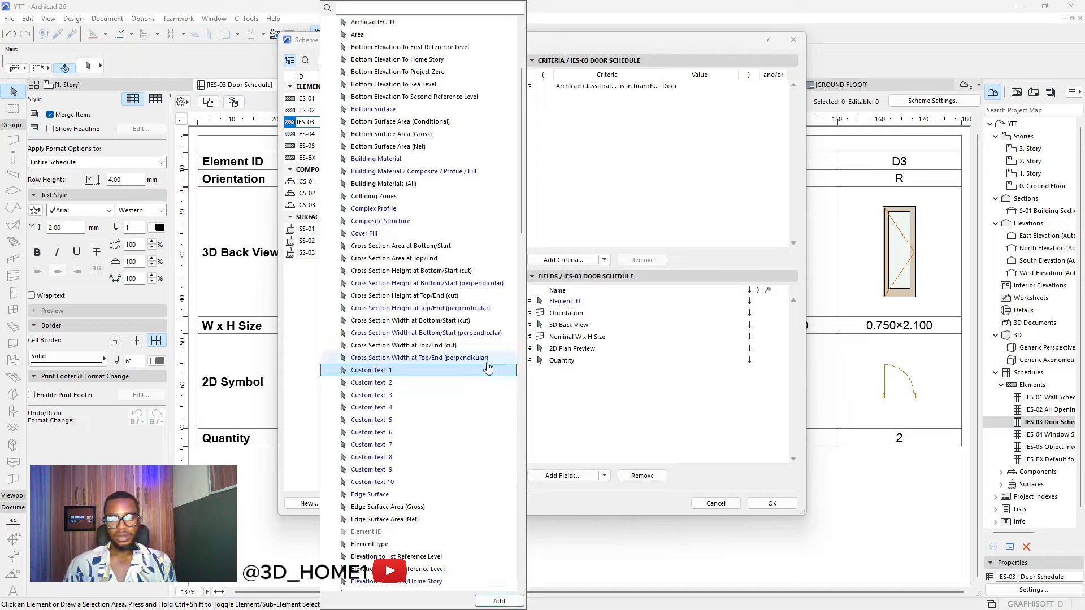
click(506, 601)
click(374, 383)
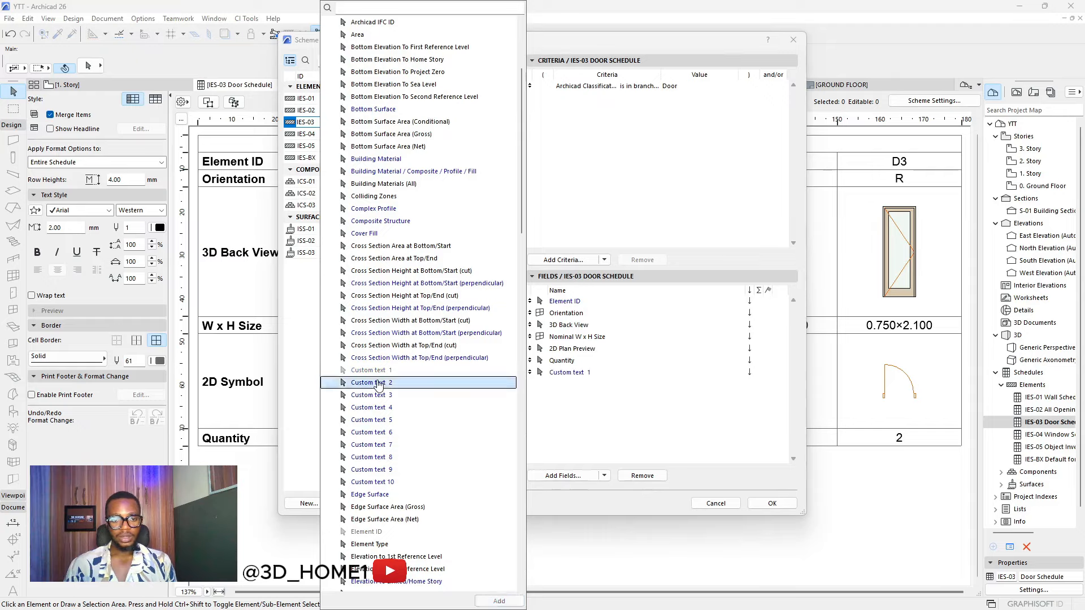
click(500, 600)
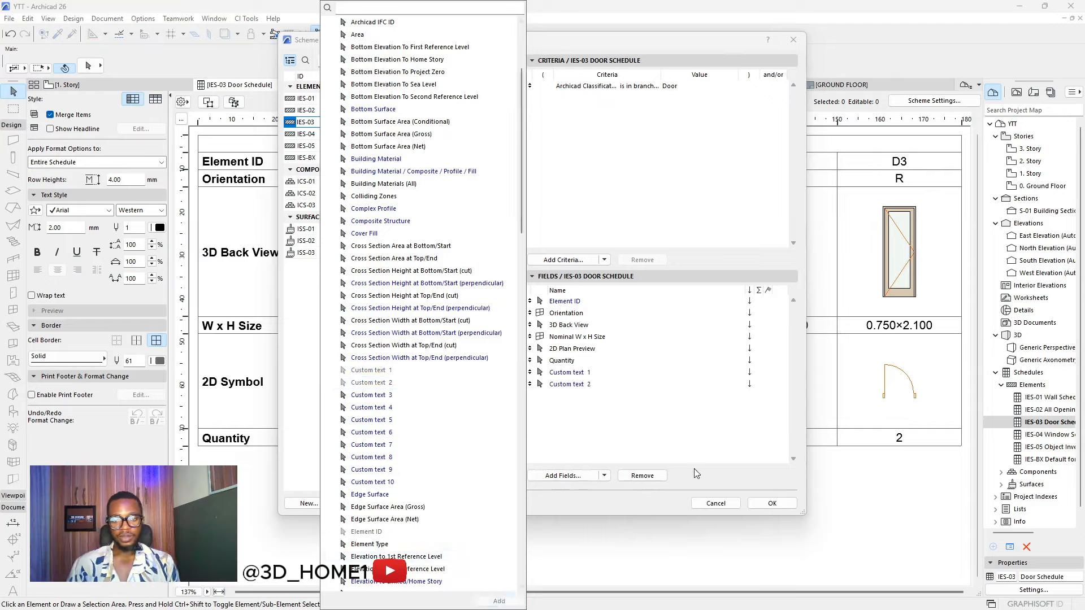
click(734, 474)
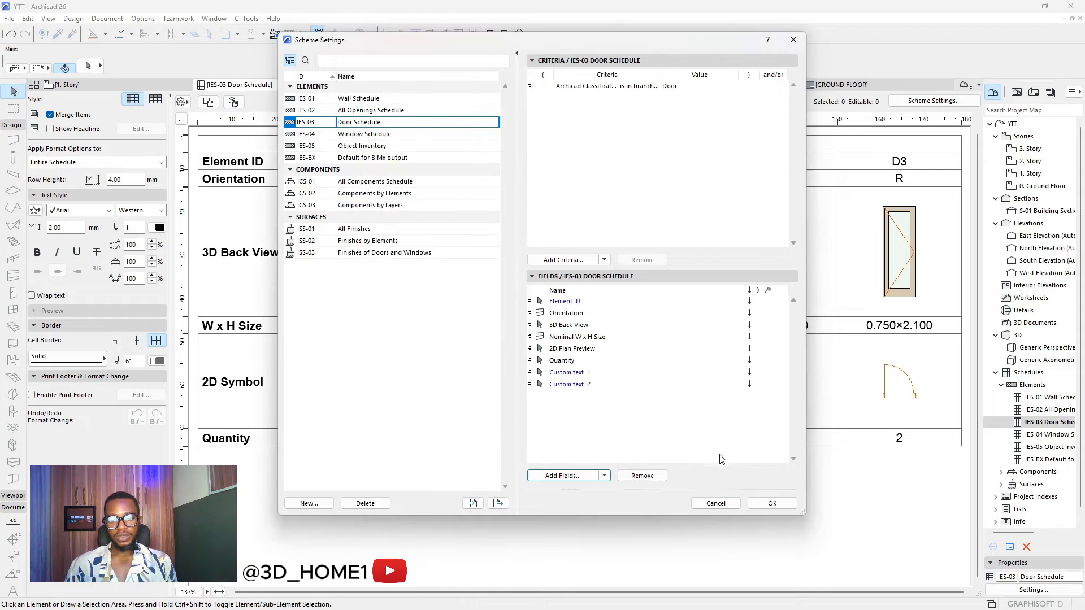
click(773, 504)
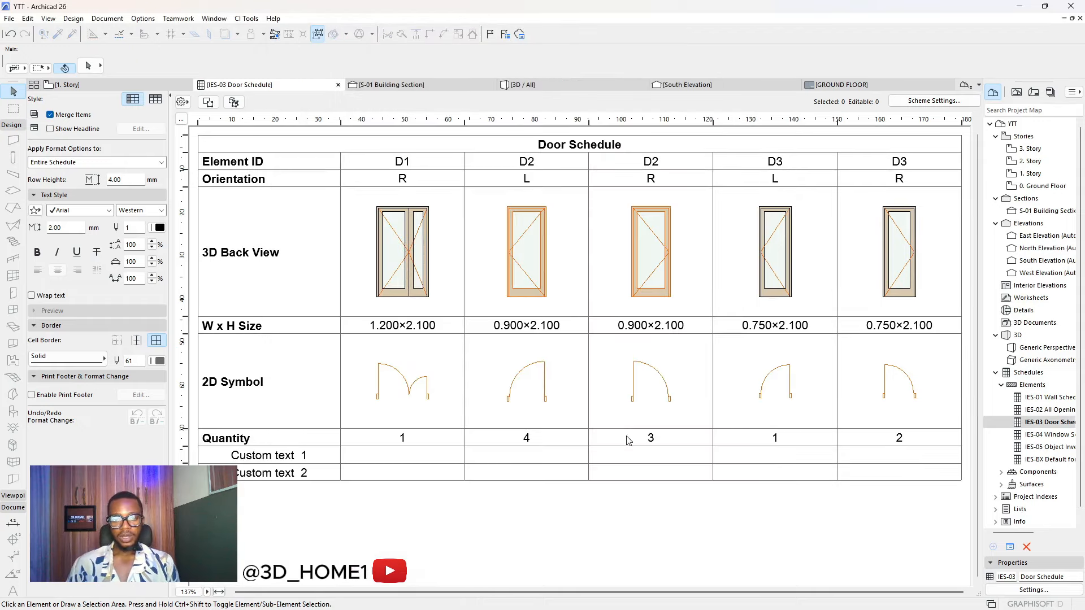
Make the Custom text 1 header in the door schedule bold
click(269, 459)
click(269, 456)
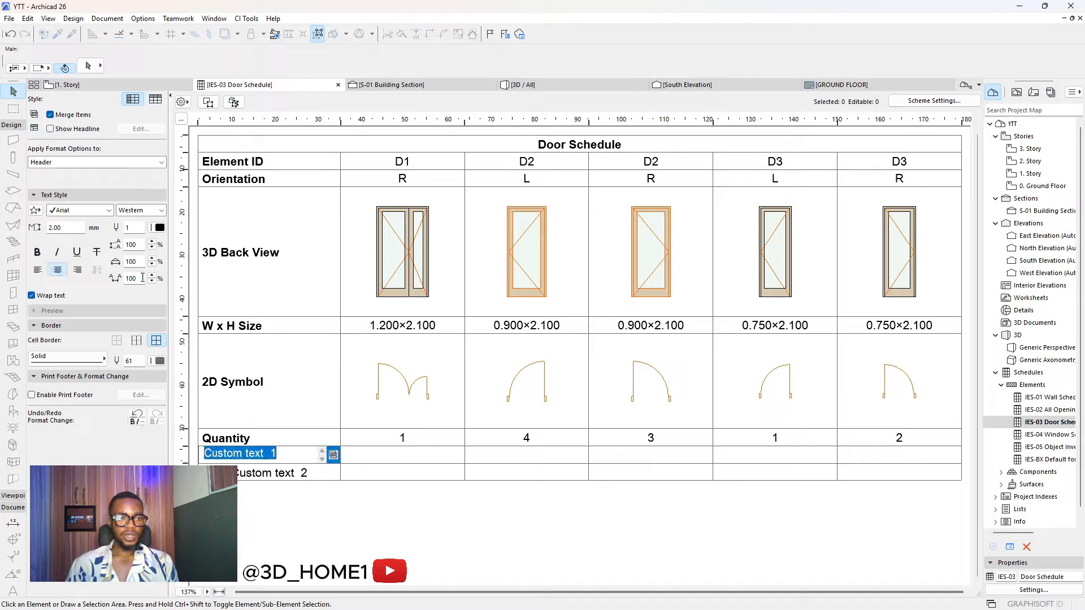
click(37, 252)
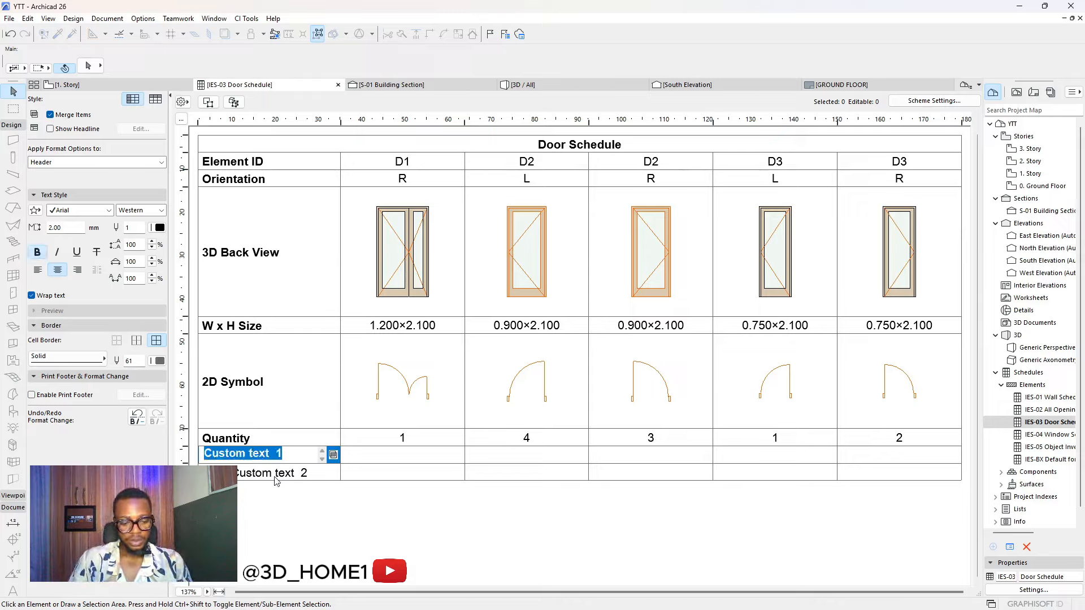
Rename the Custom text 1 header in the door schedule to Location
text(locat)
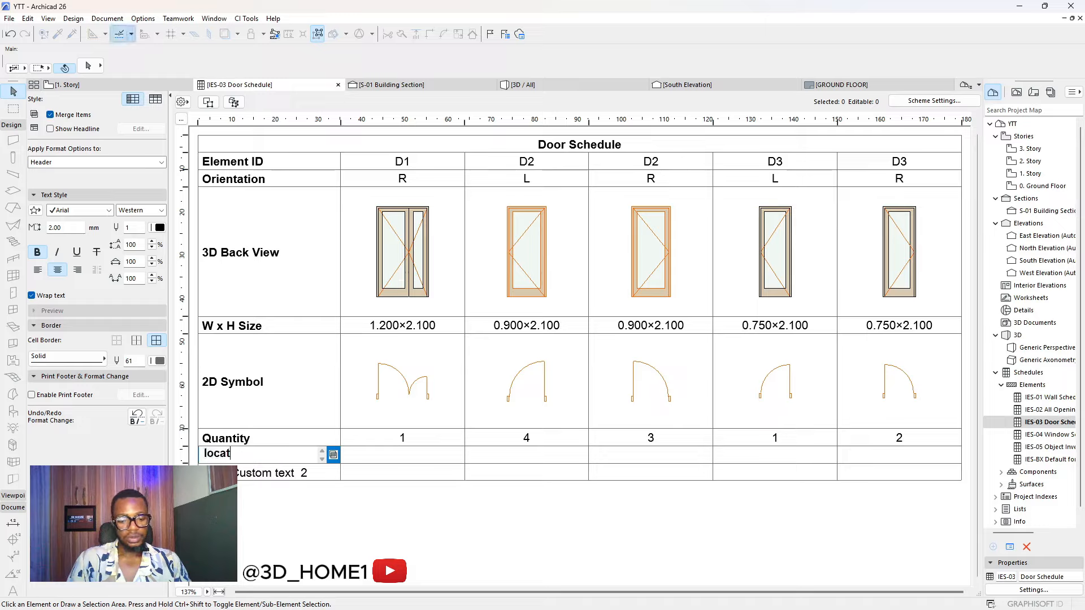
text(ion)
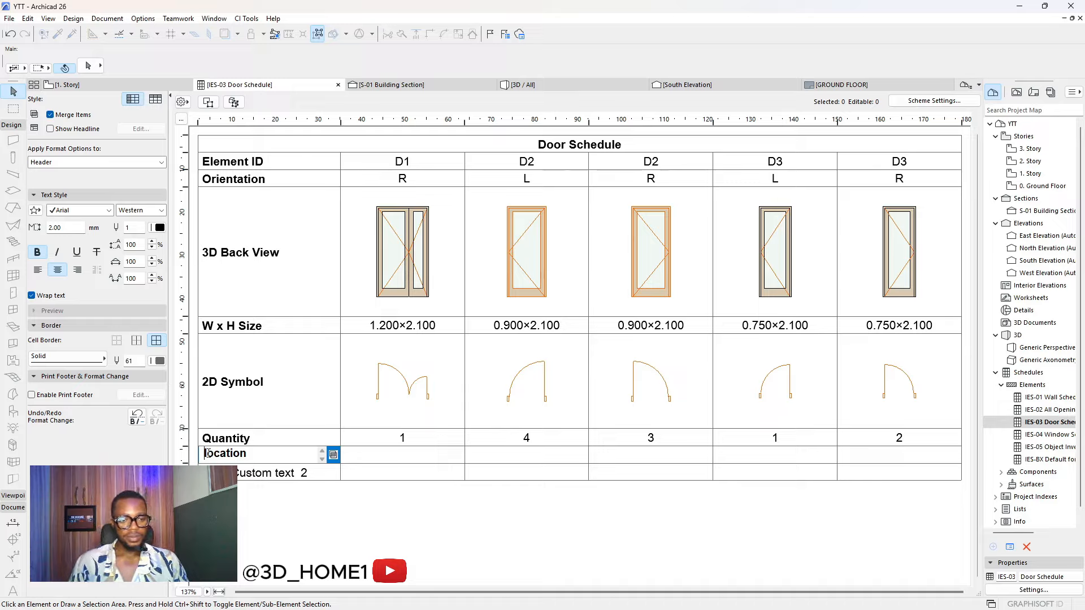
drag(208, 454, 203, 459)
text(L)
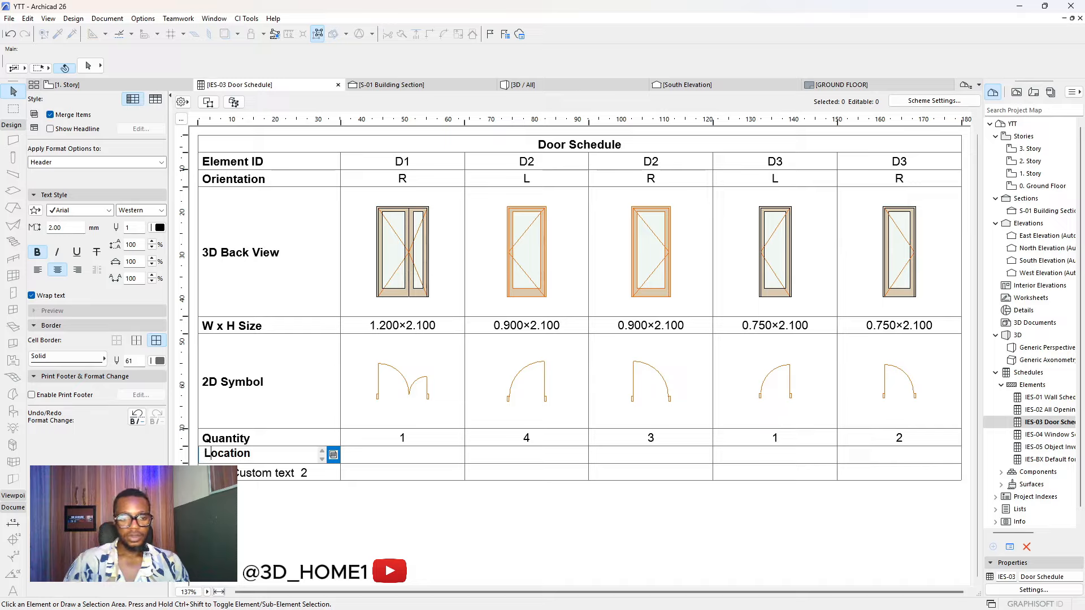
key(Return)
Rename the Custom text 2 header to Discription and make it bold
drag(287, 478, 192, 462)
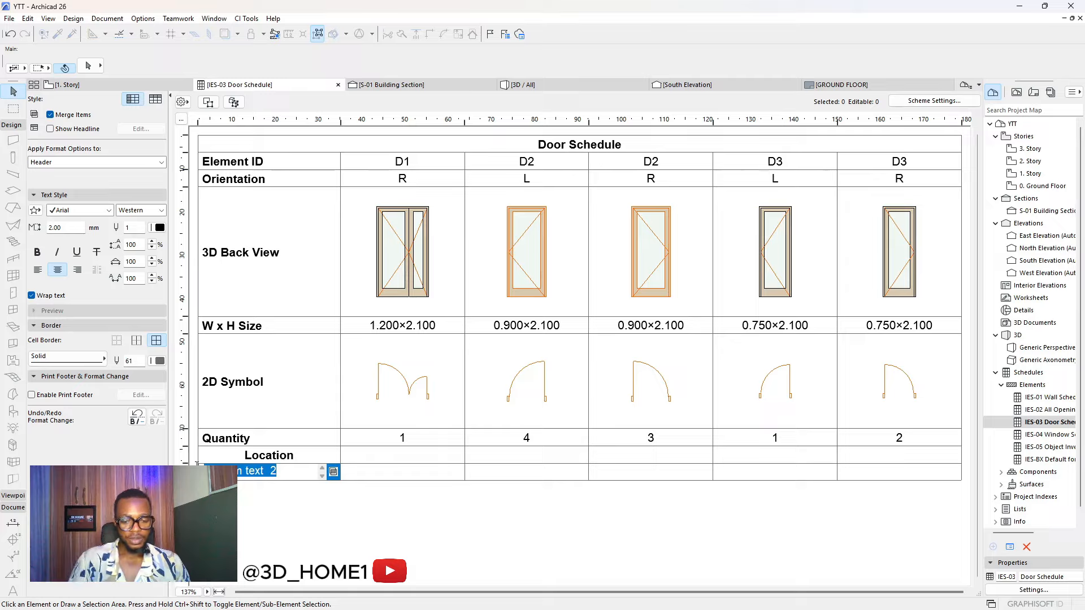
key(BackSpace)
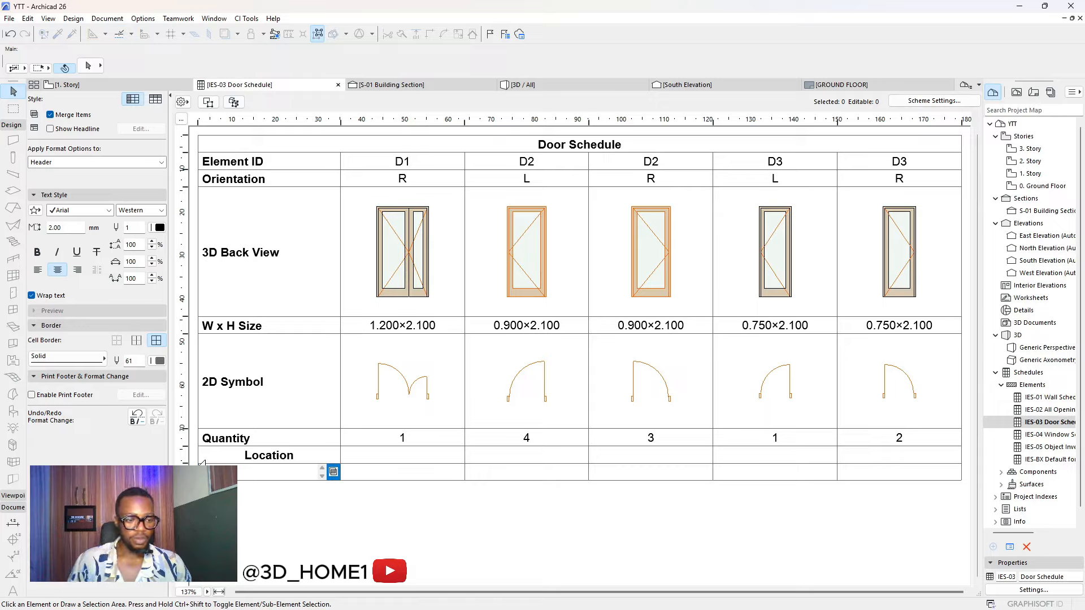
click(37, 252)
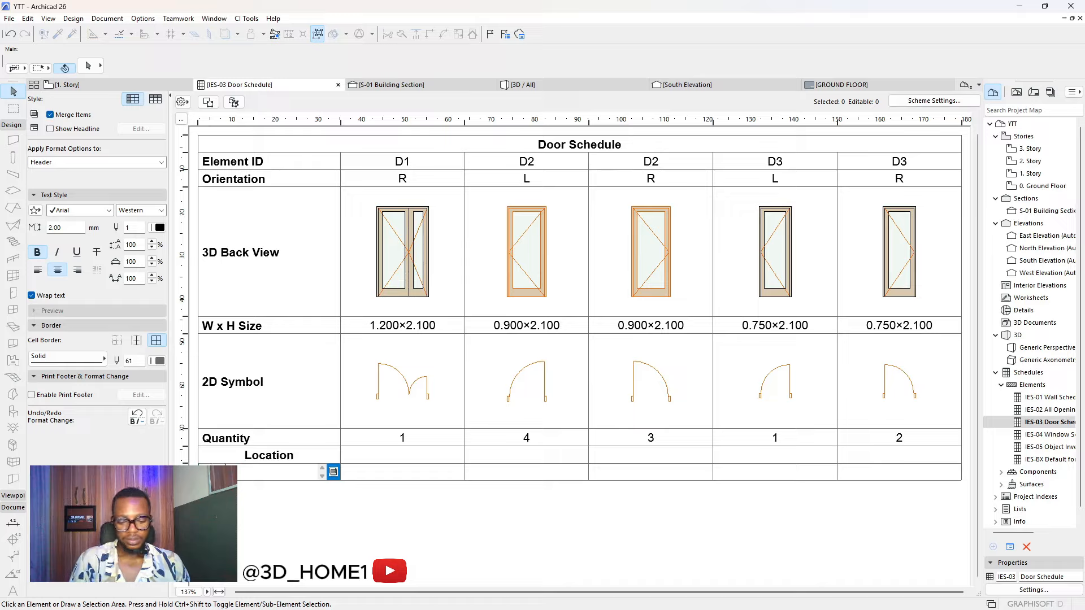
text(ption)
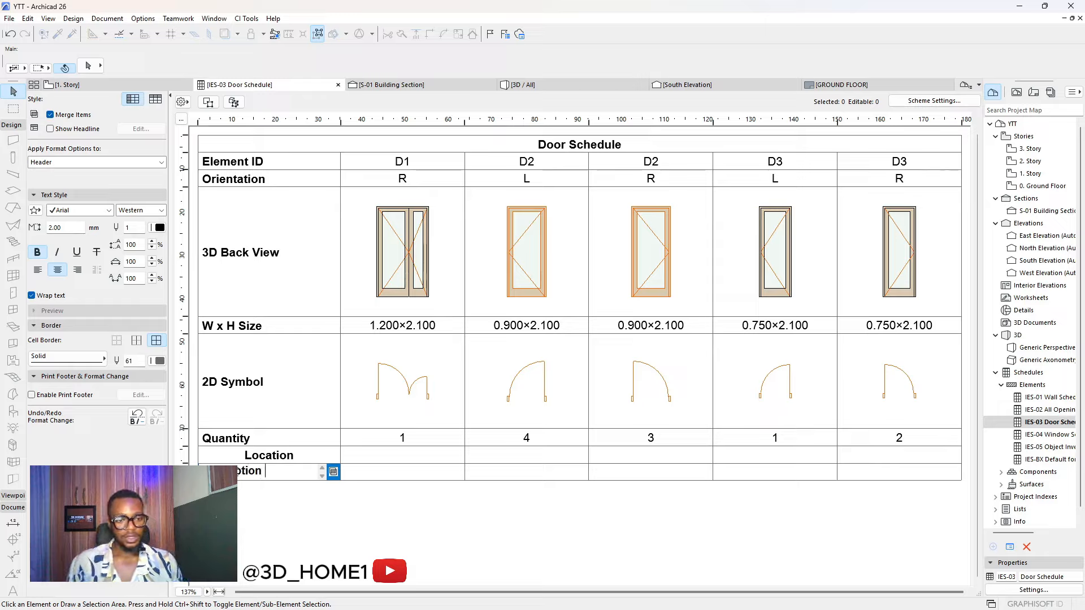
click(236, 459)
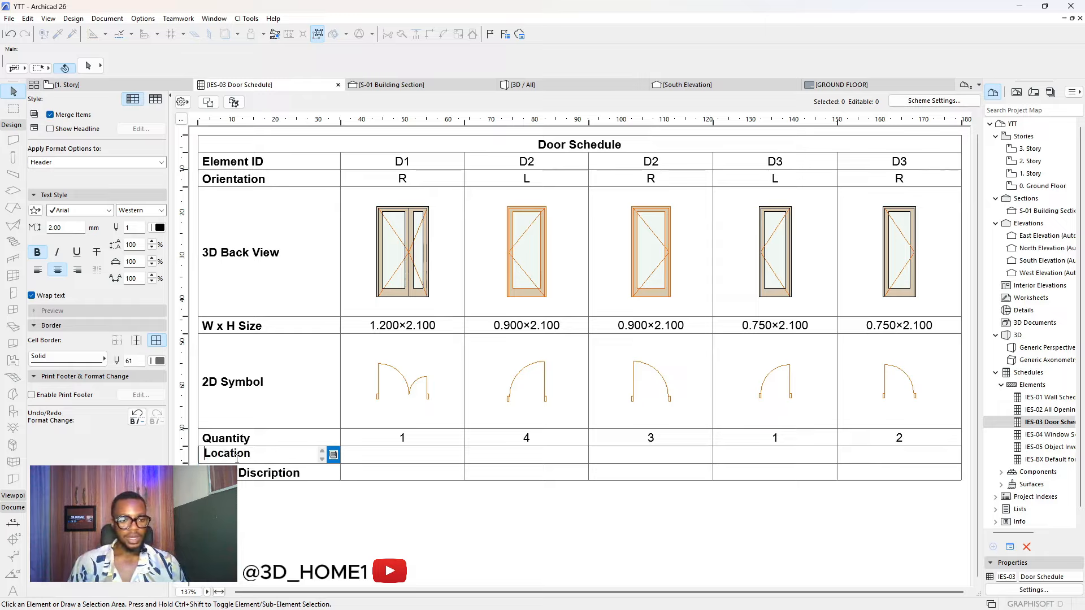
Left-align the Discription and Location headers in the door schedule
click(226, 472)
double_click(263, 478)
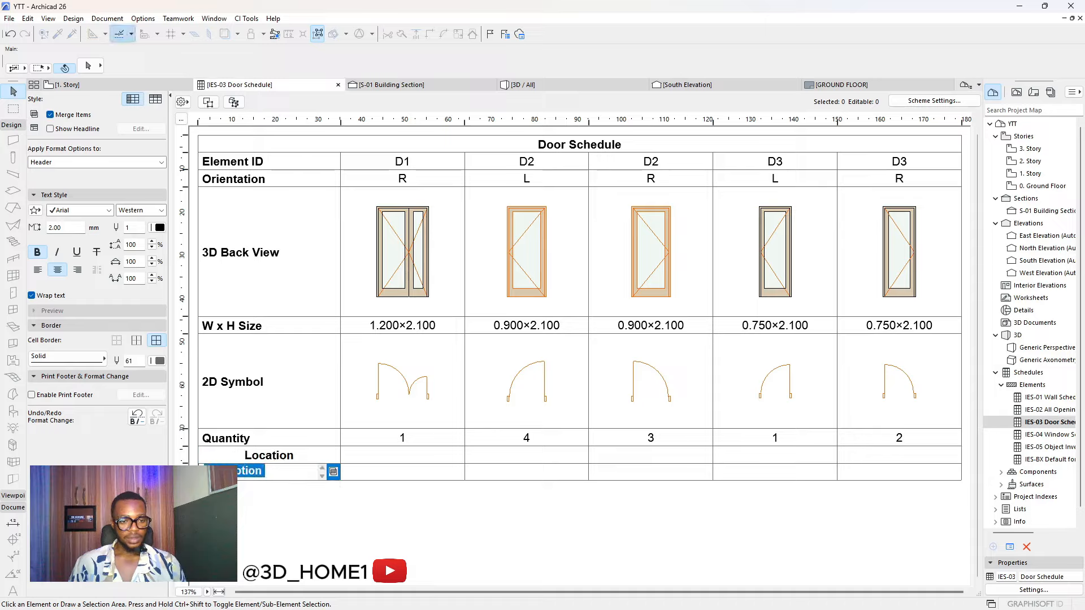
click(39, 272)
click(236, 457)
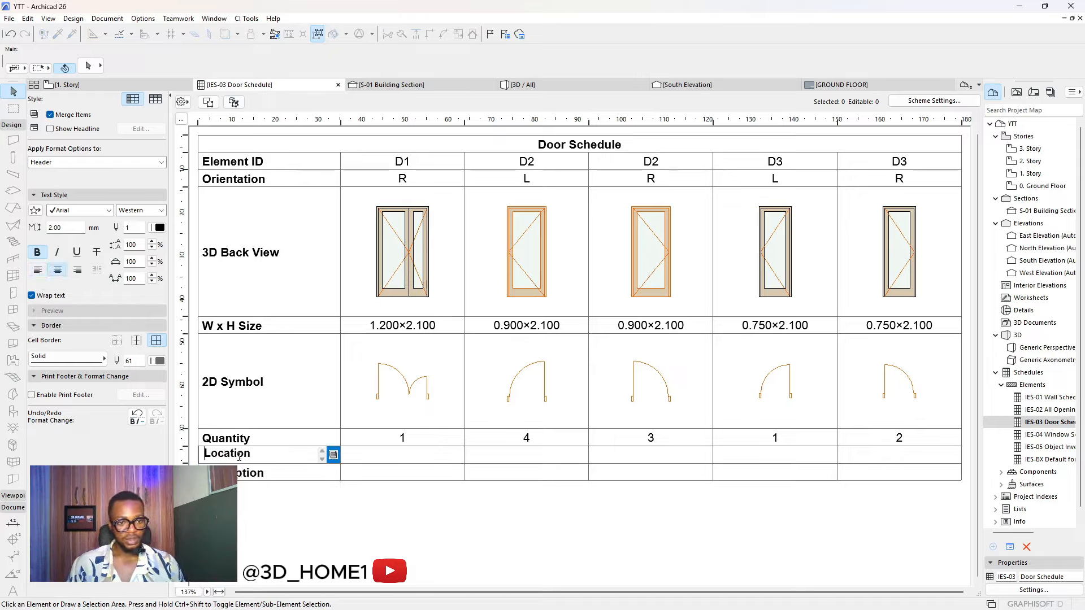
double_click(254, 457)
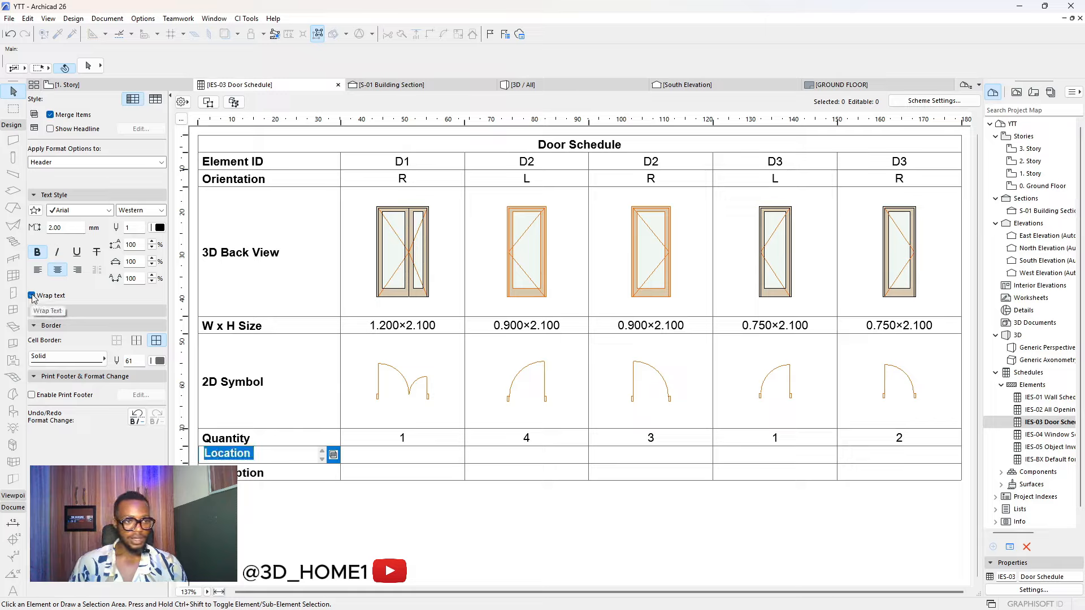
click(307, 527)
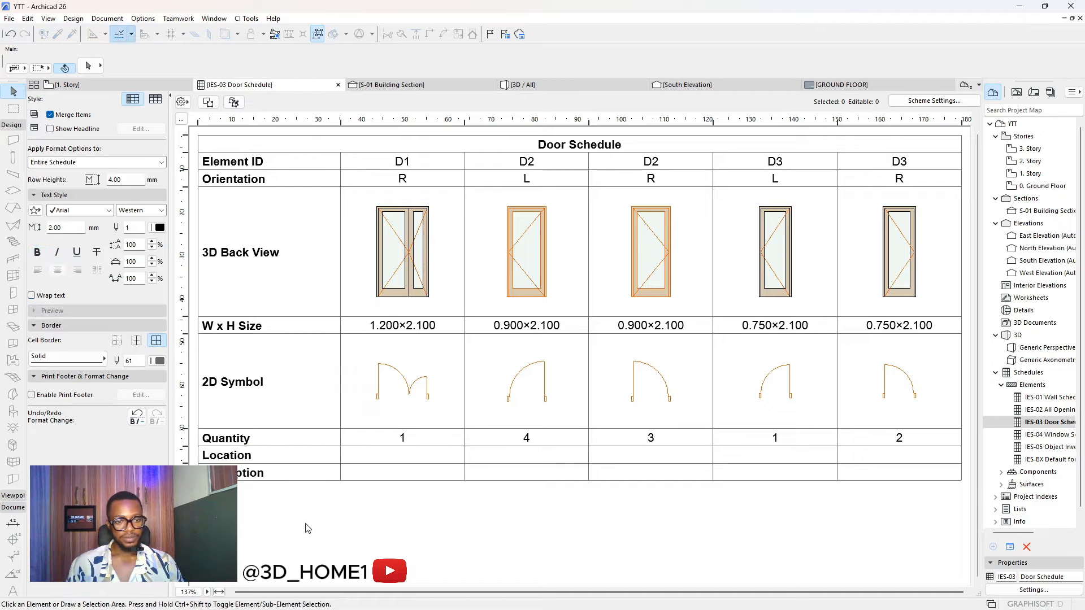
Enter Entrance as the Location value for door D1, with a capital E
key(F2)
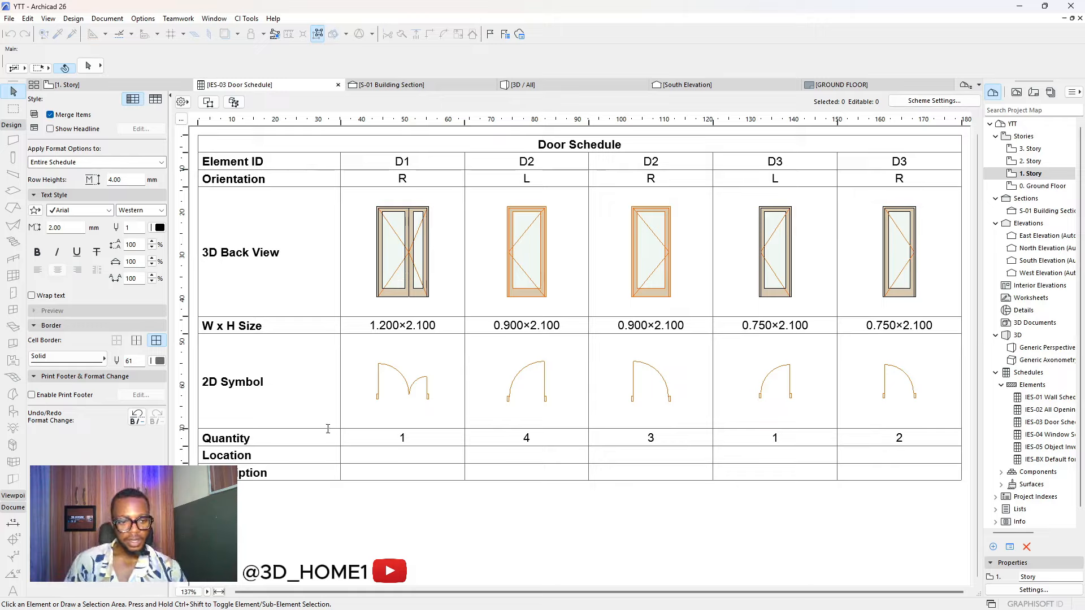
click(362, 454)
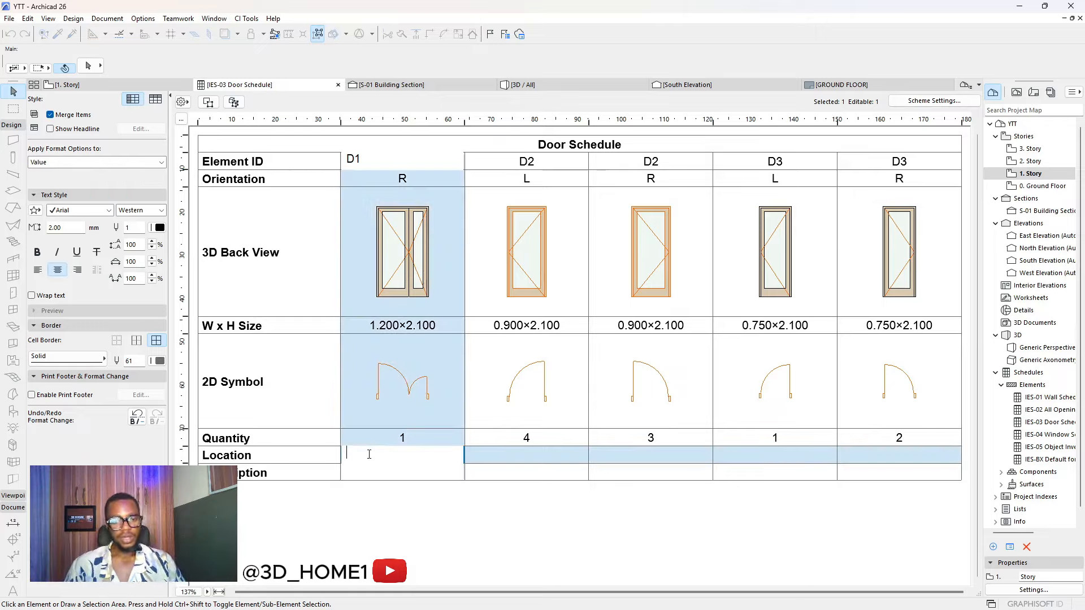
text(entra)
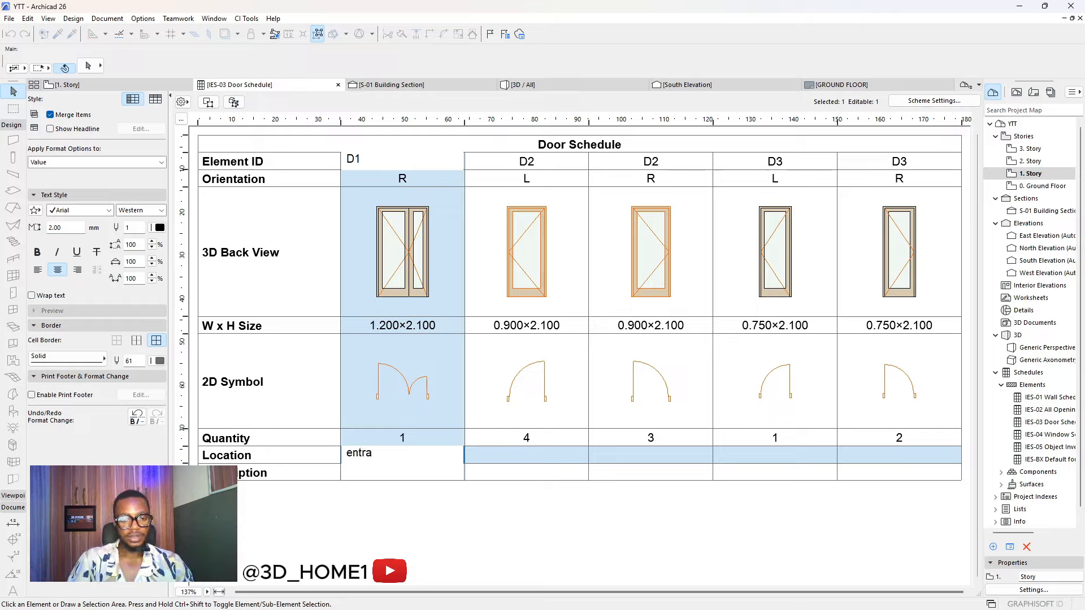
text(cta)
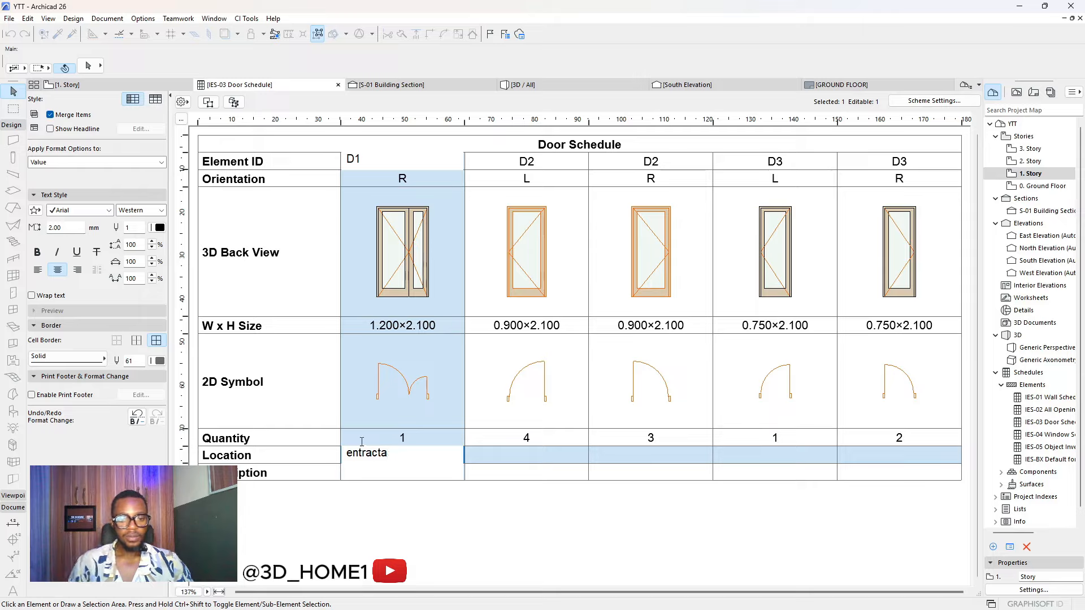
key(BackSpace)
key(BackSpace)
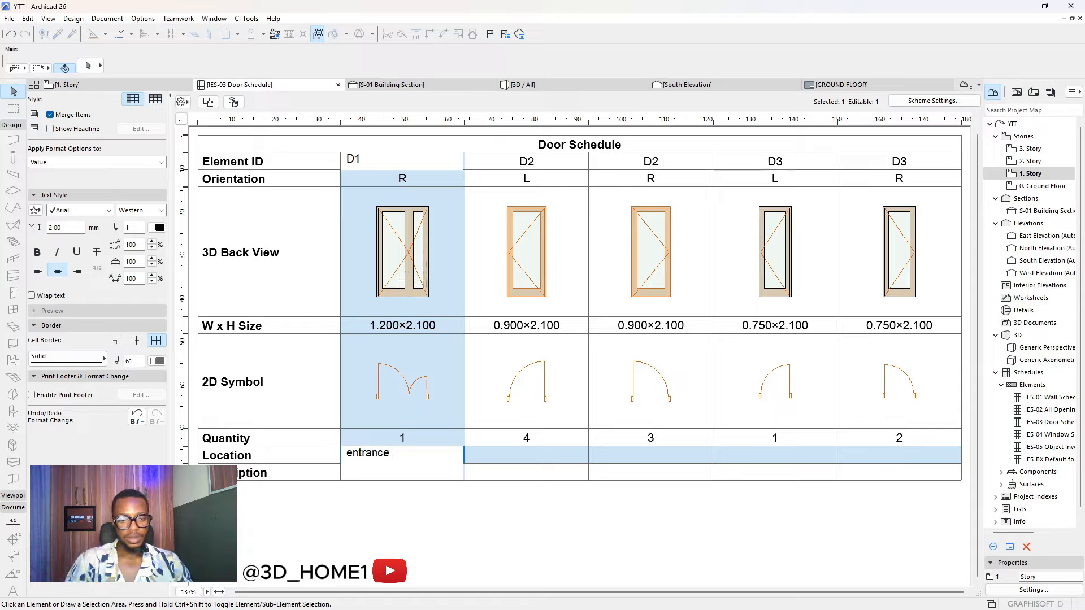
key(Return)
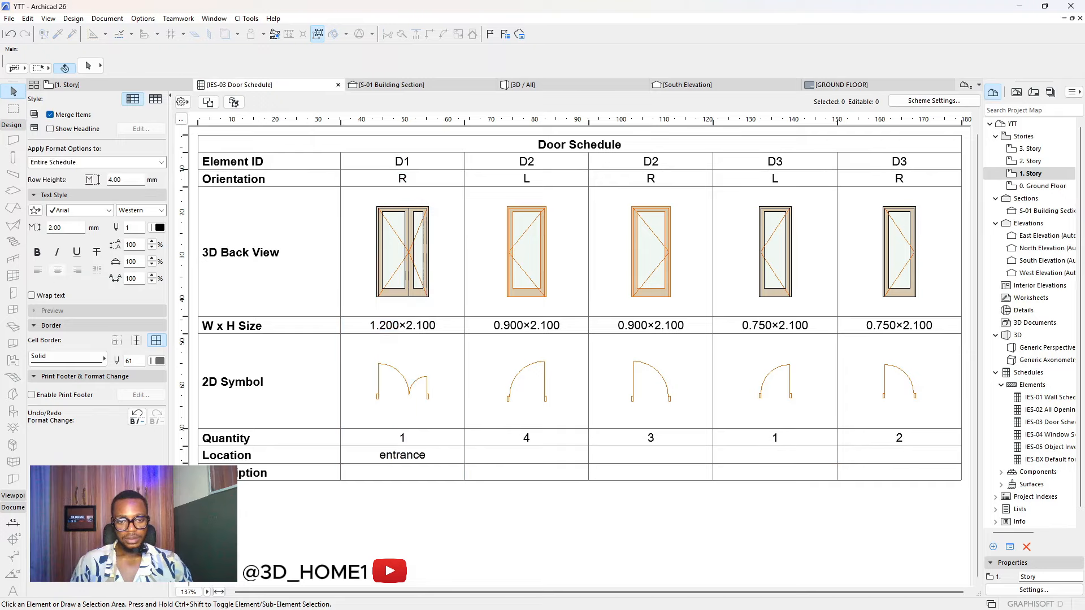
click(425, 459)
drag(353, 455, 345, 457)
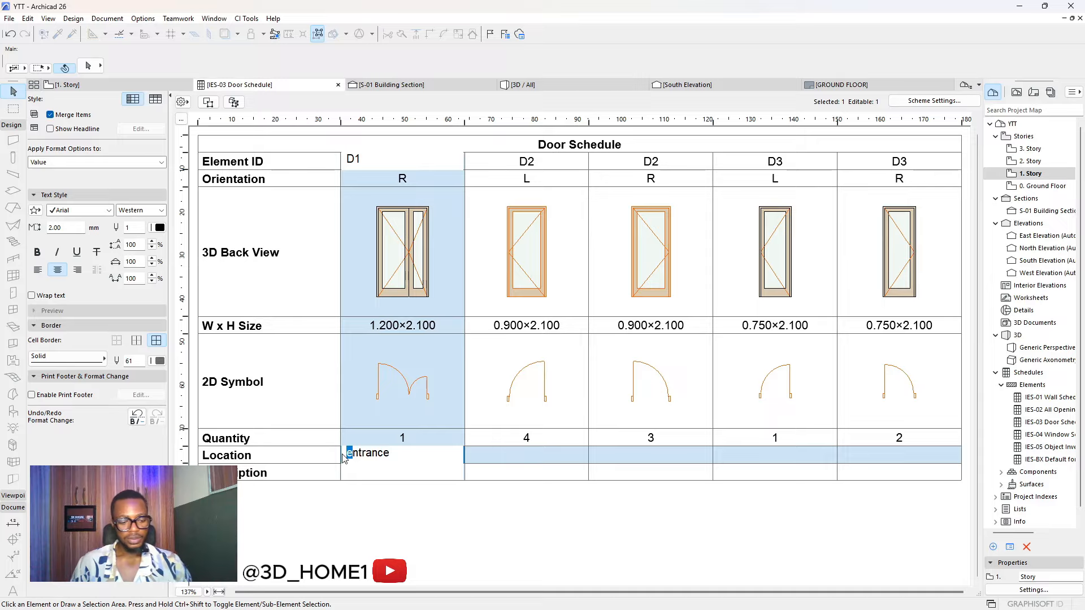
text(E)
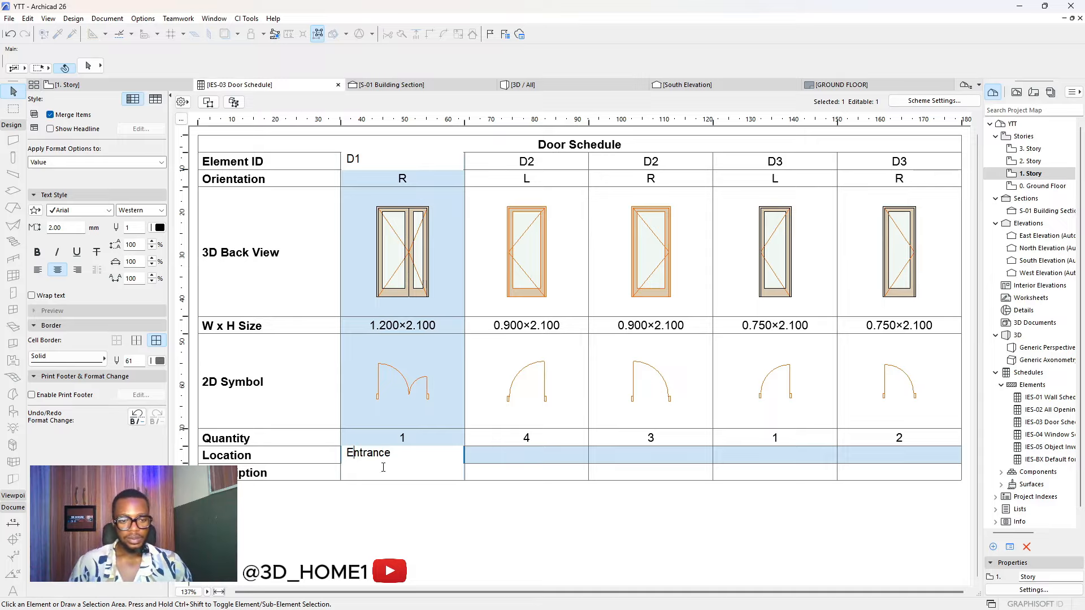
click(396, 470)
Enter BEDROOM as the Location value for both D2 door columns
click(494, 459)
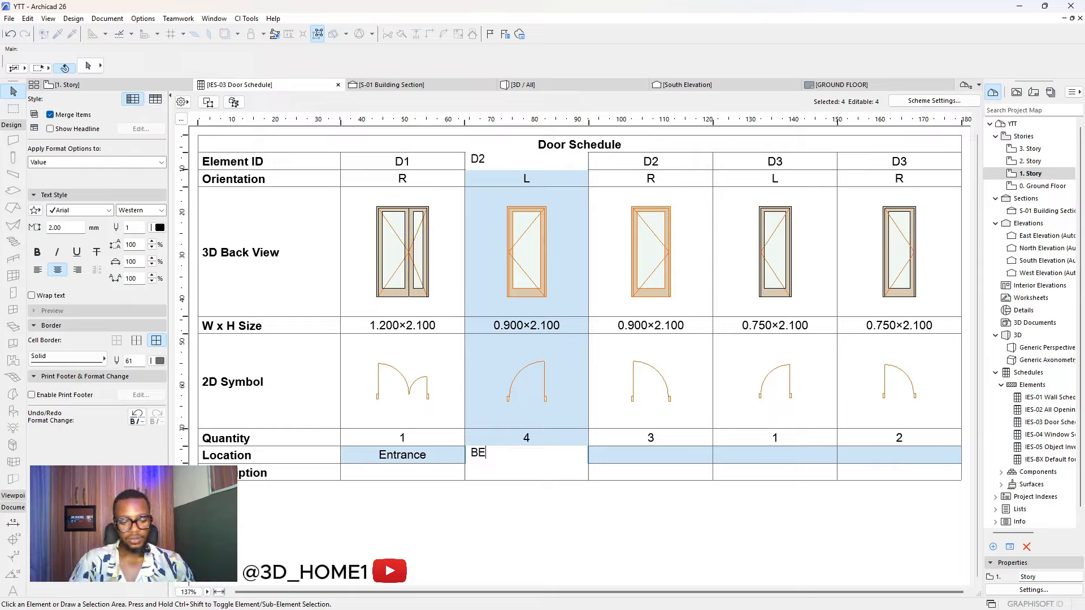
text(BEDROOM)
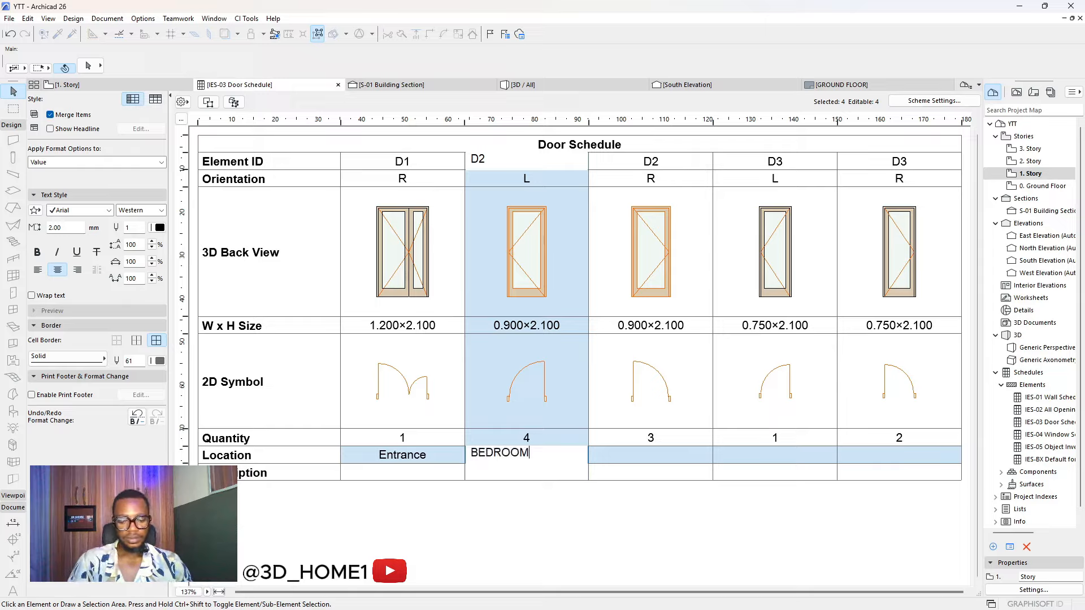
click(610, 485)
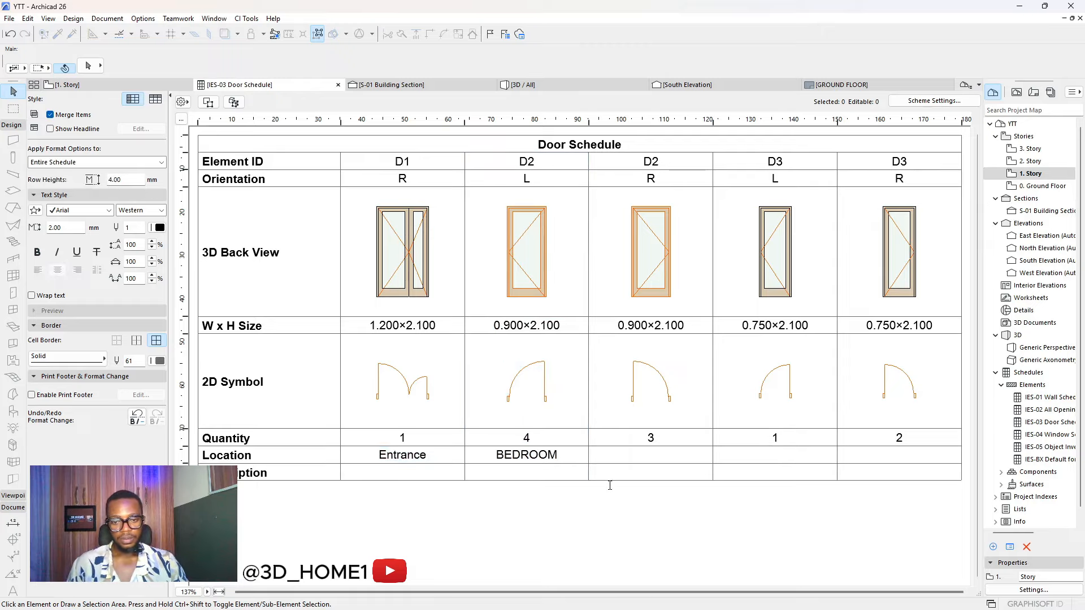
click(643, 459)
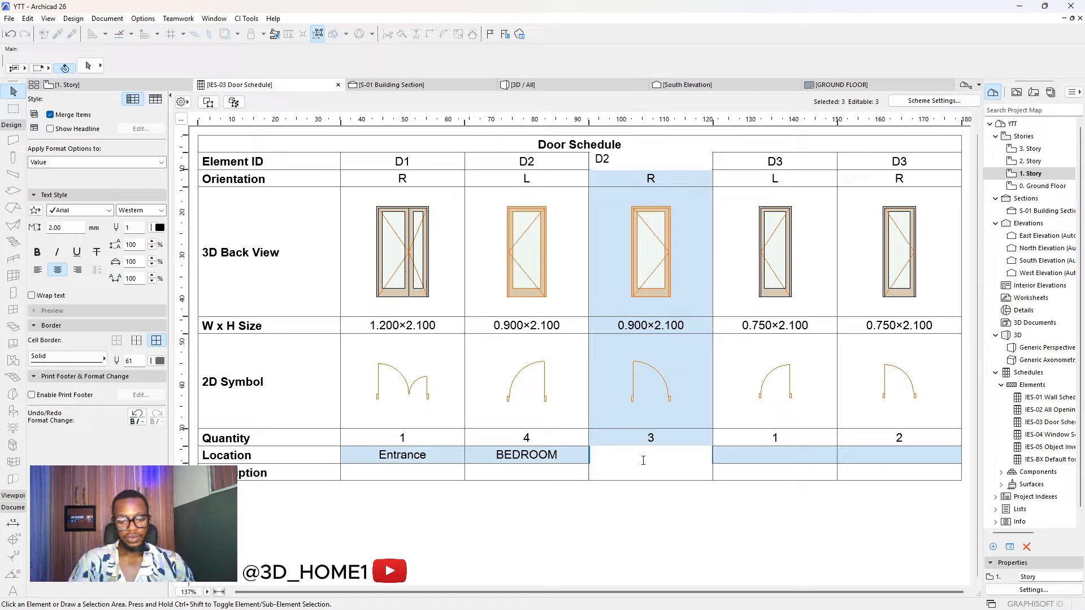
text(BEDROOM)
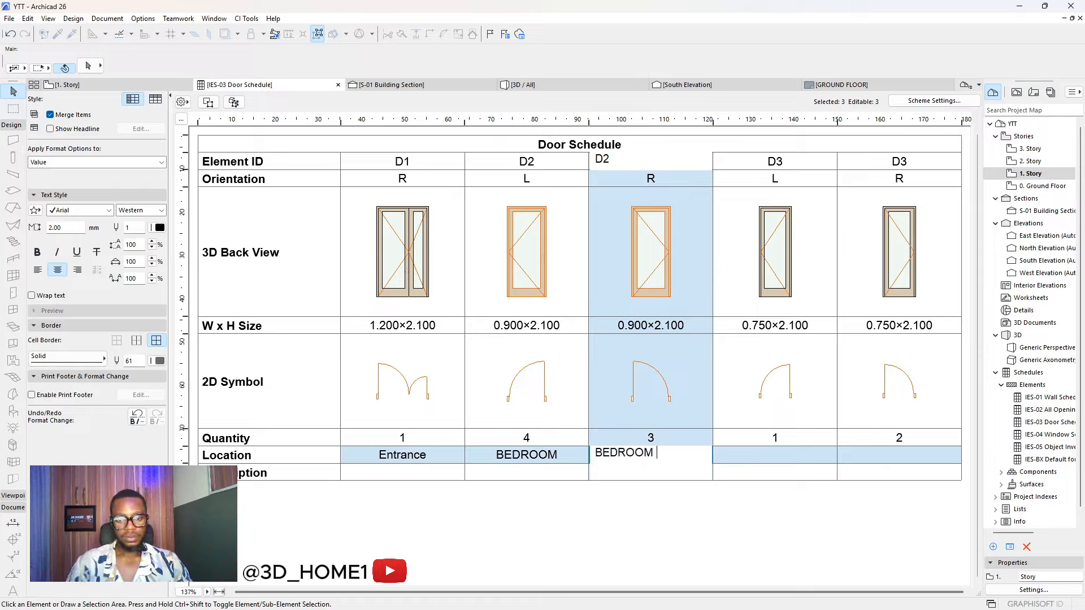
click(753, 492)
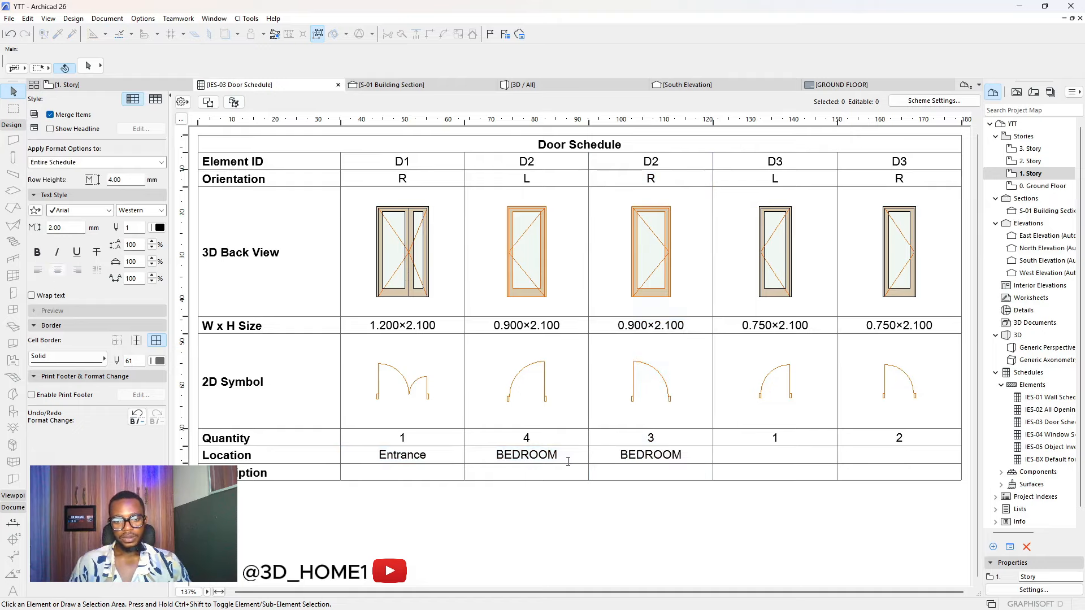
Change the Location text of both D2 door columns to Bedroom, with only the first letter capitalized
click(496, 459)
click(646, 455)
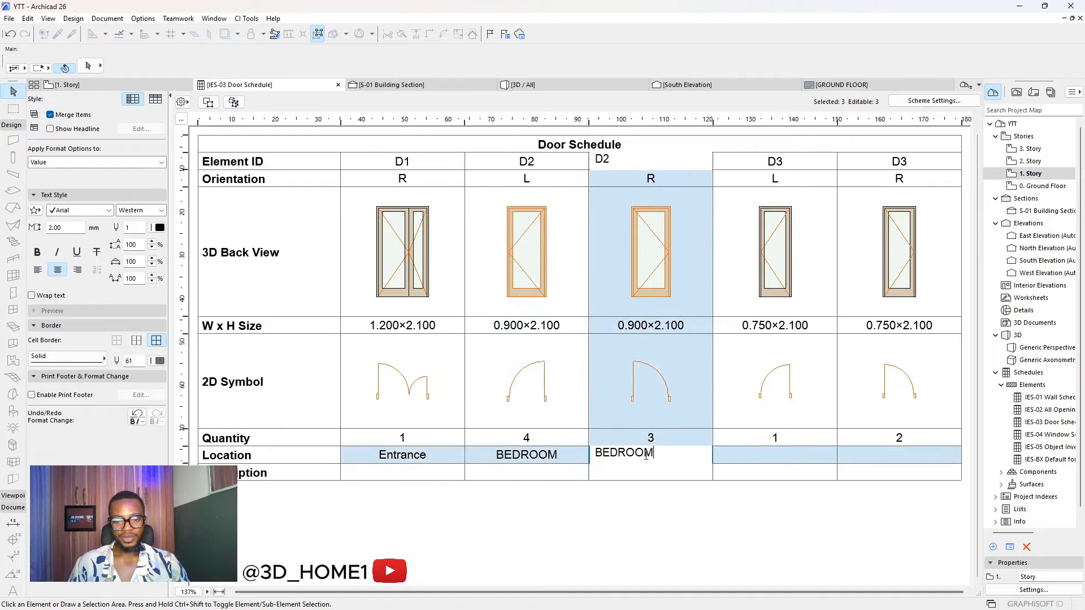
double_click(640, 454)
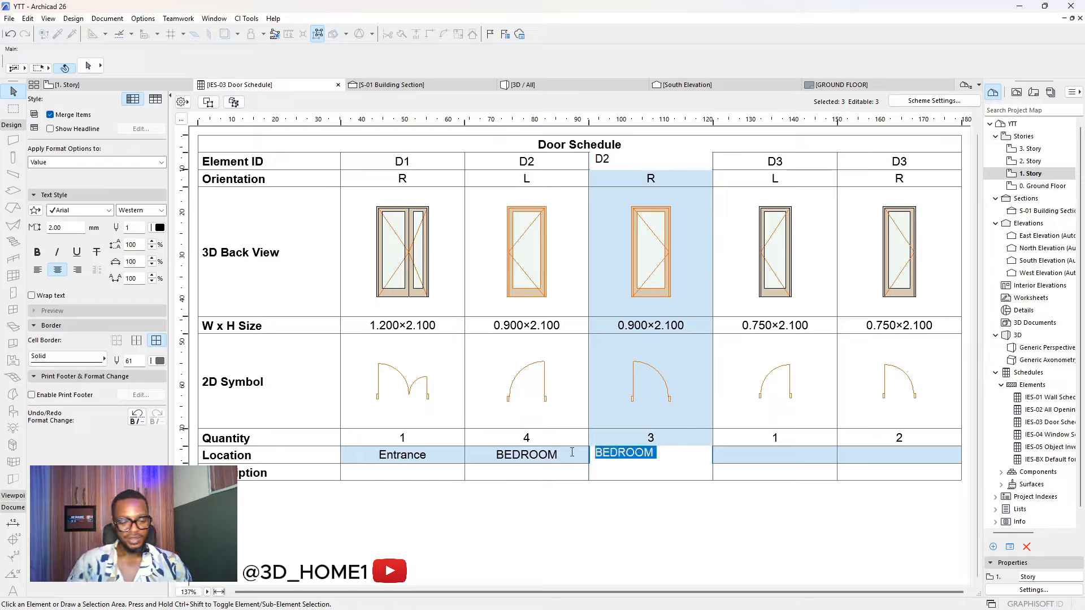
text(B)
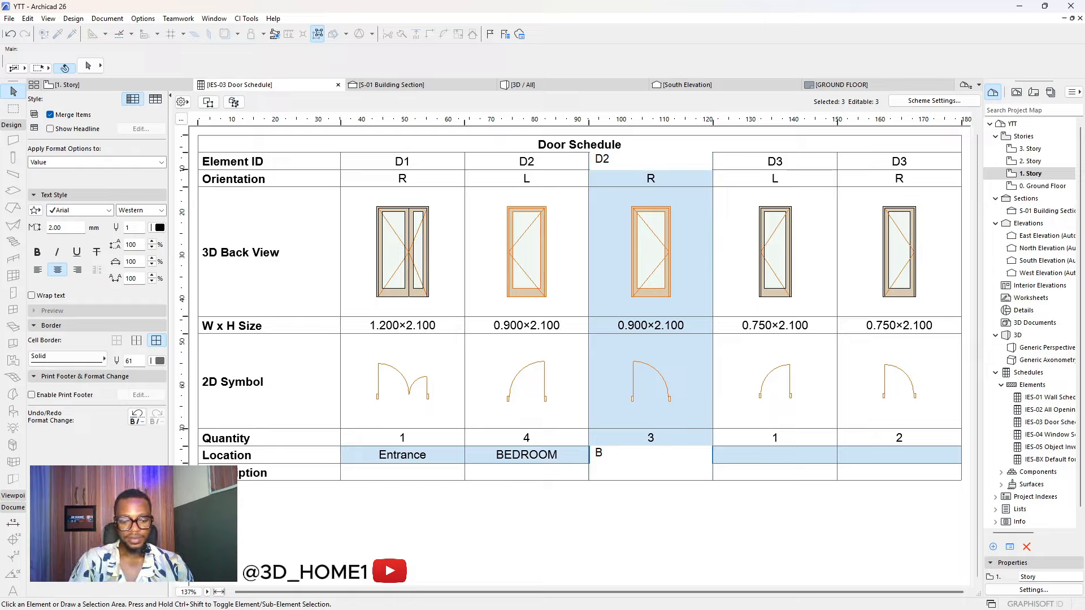
text(edroom)
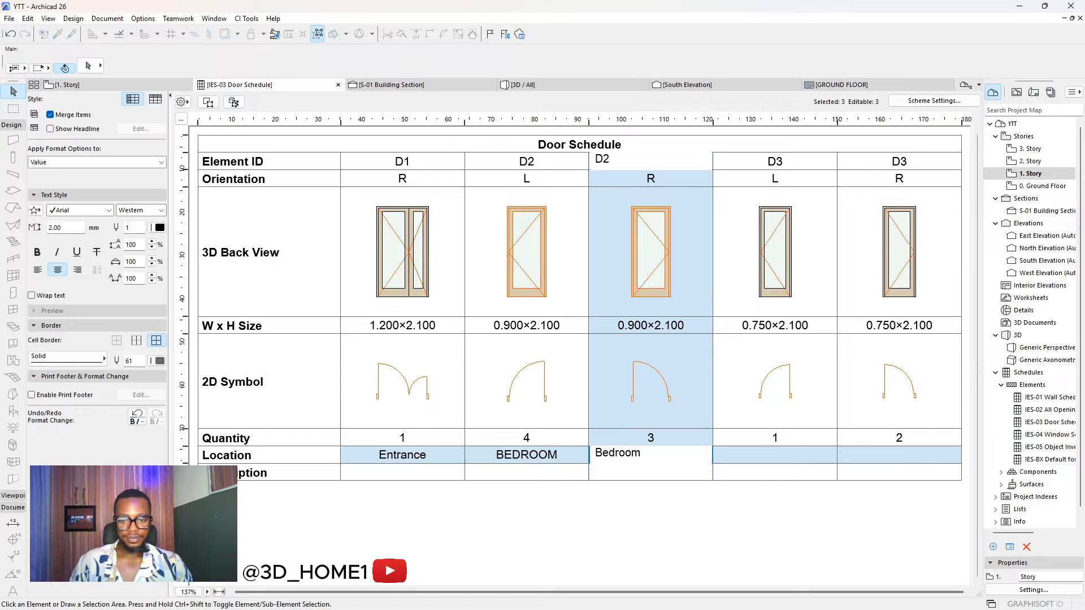
click(549, 477)
click(538, 458)
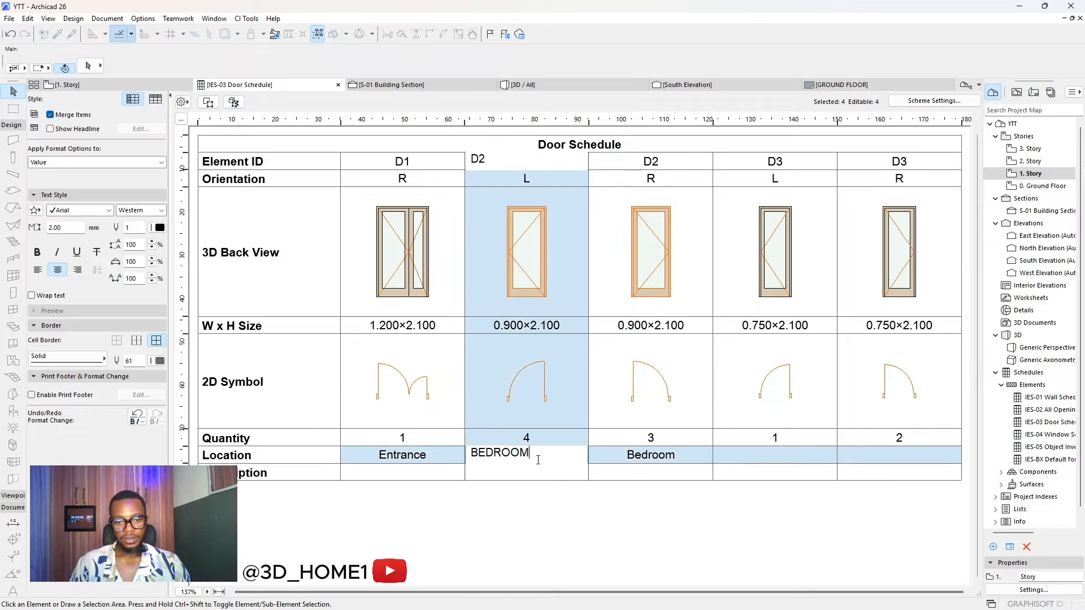
drag(537, 459, 480, 459)
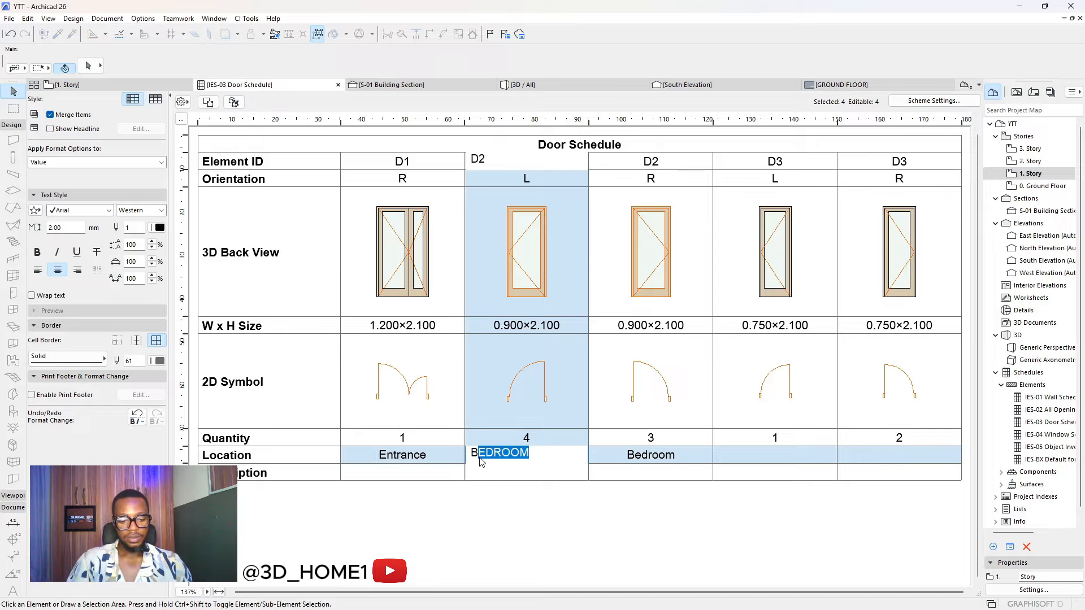
text(edroom)
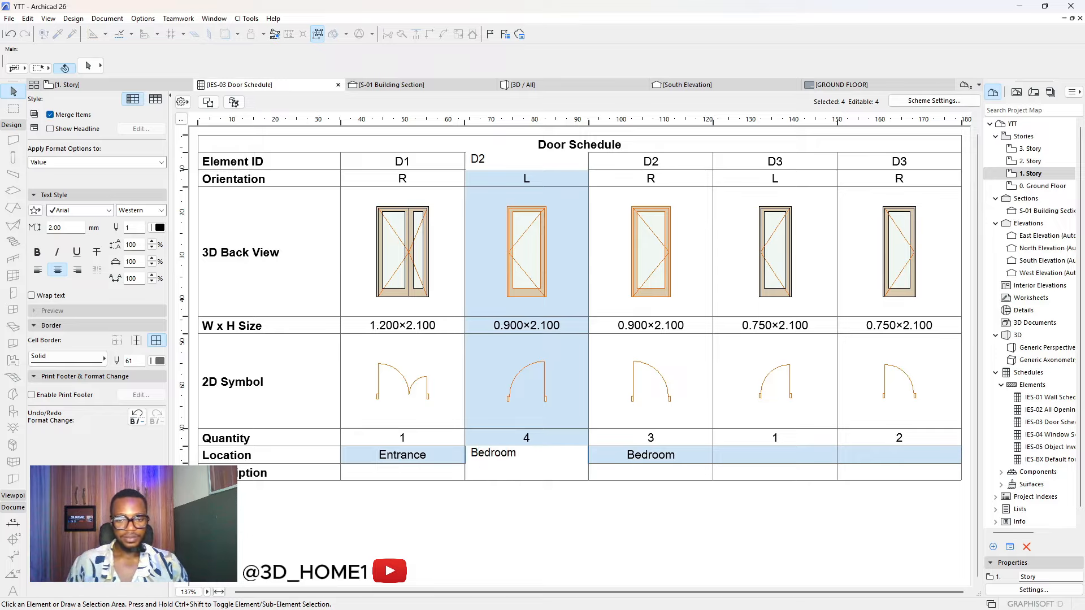
Enter Toilet as the Location value for both D3 door columns, with a capital T
click(751, 457)
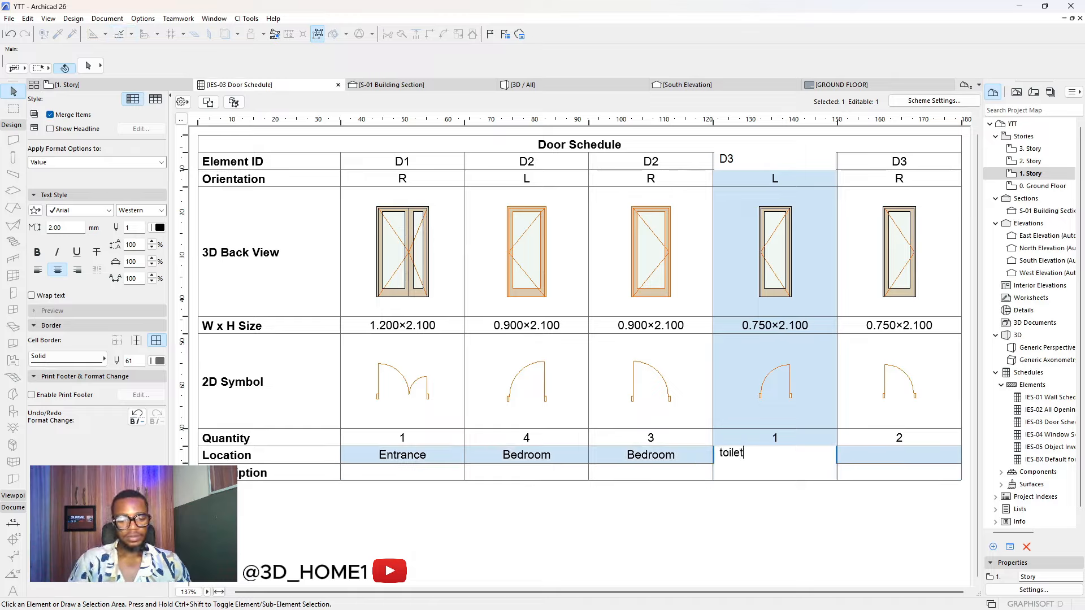
key(Home)
key(shift+Right)
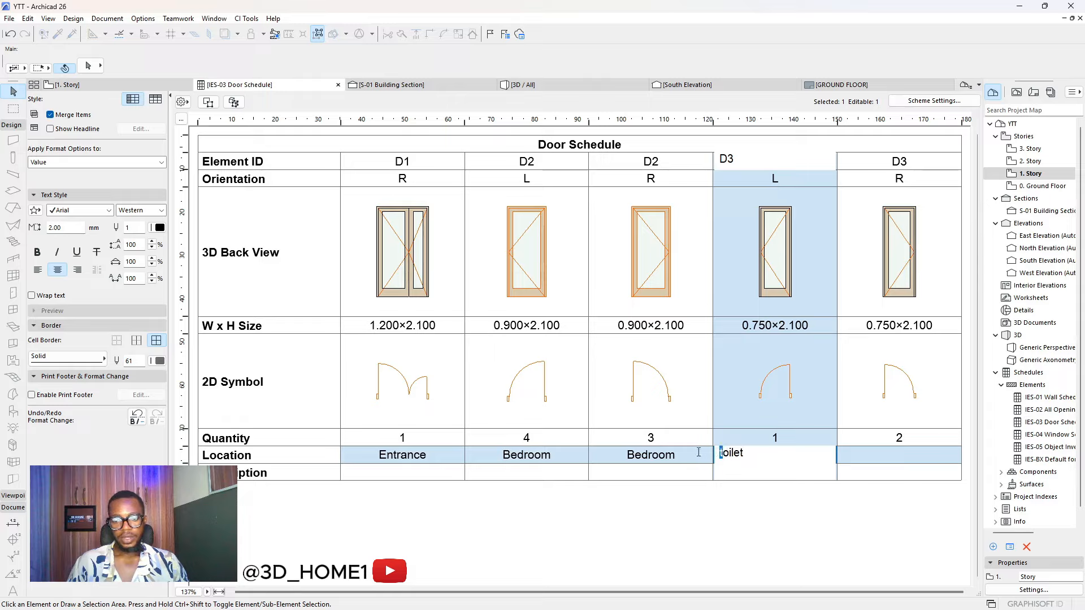
text(T)
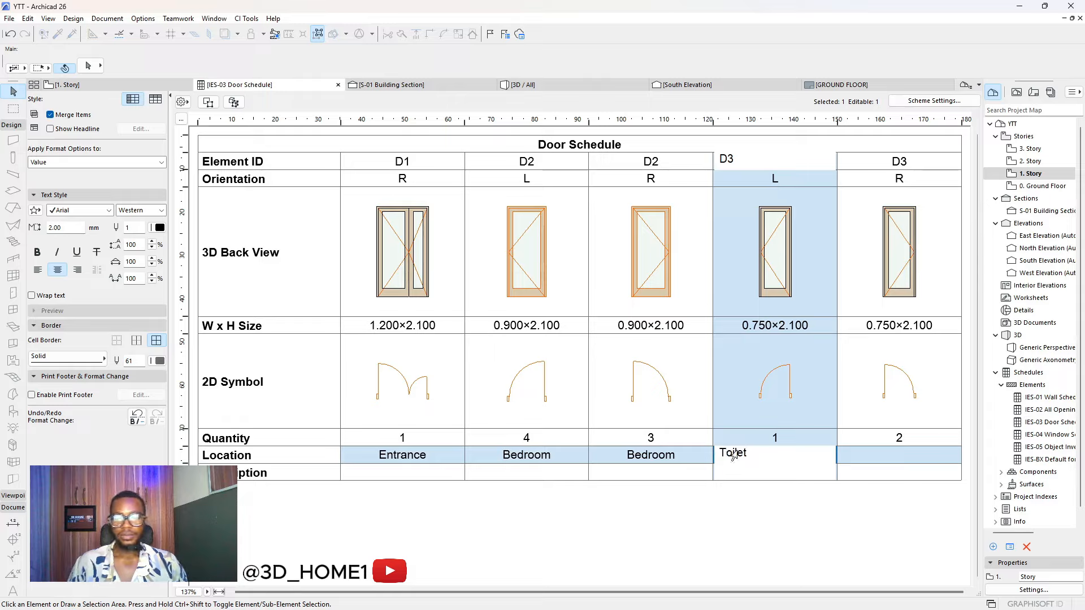
click(864, 455)
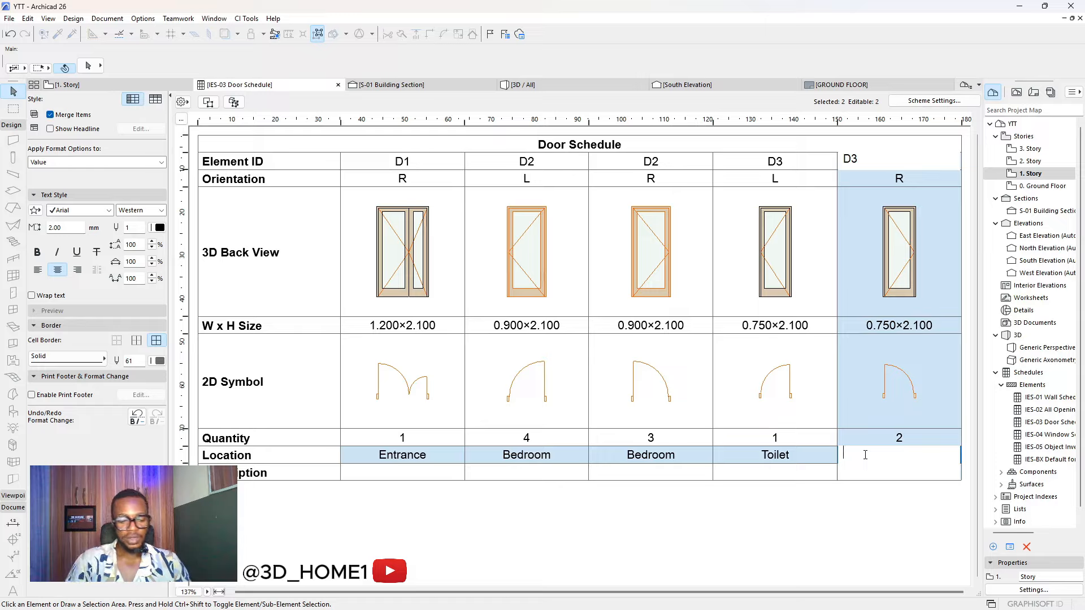
text(p)
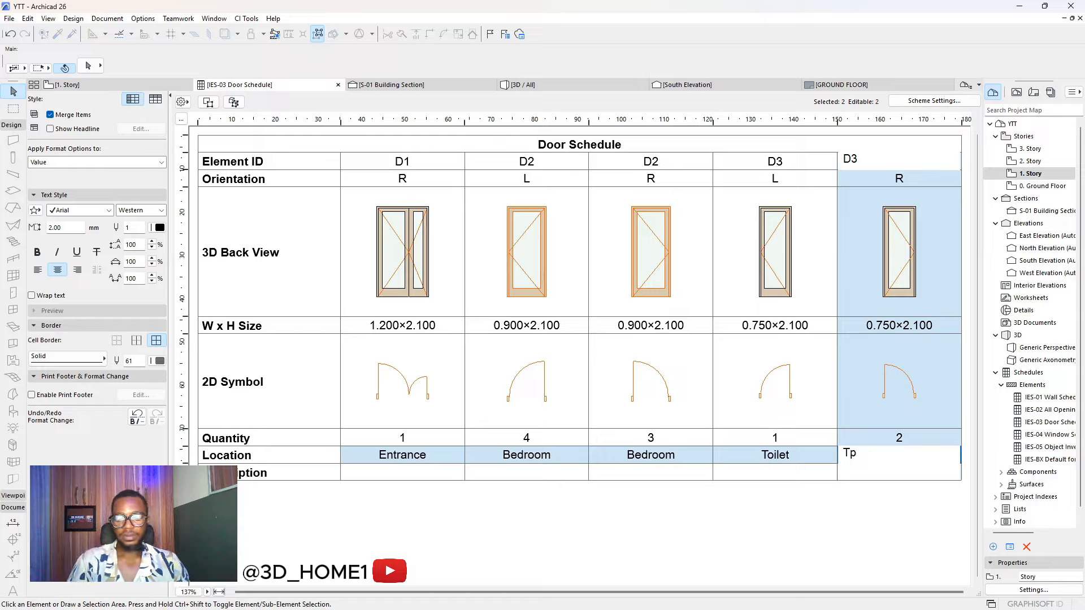
key(BackSpace)
text(oilet)
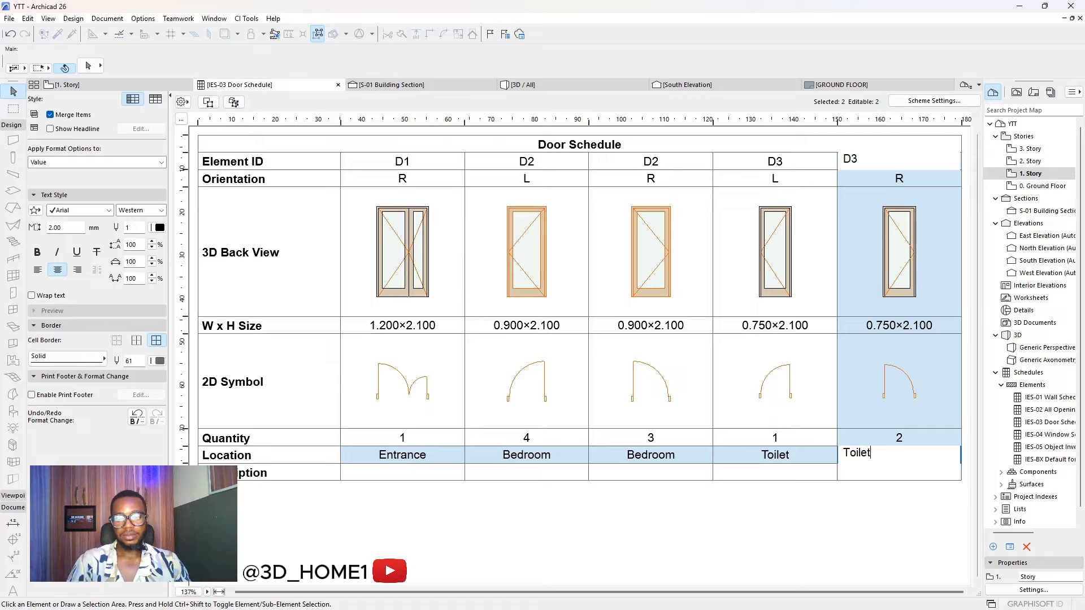
click(792, 529)
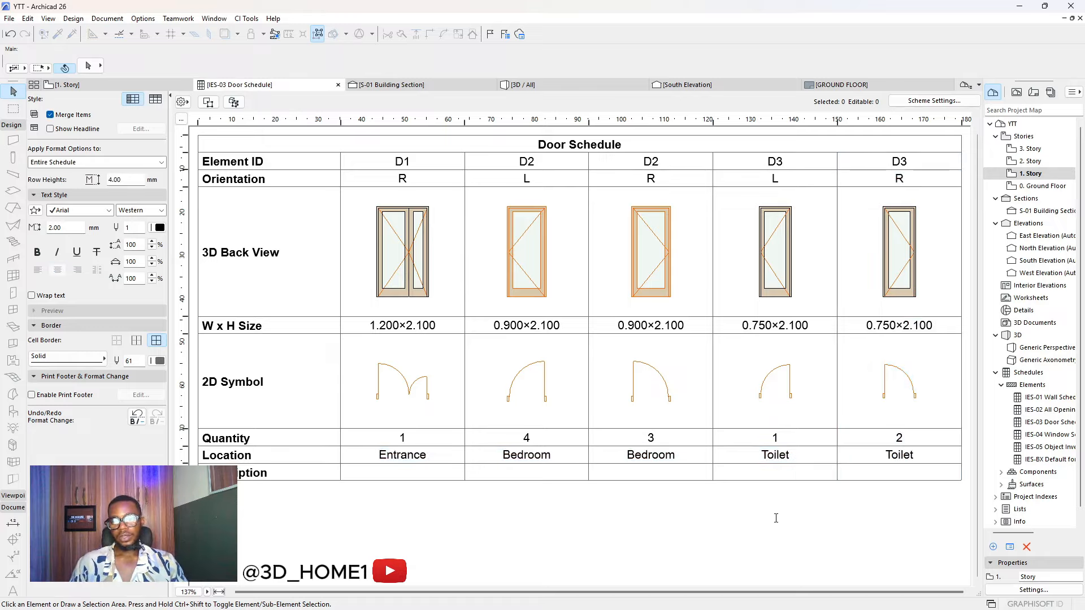
Enter "security entrace door" as the Discription value for door D1
click(381, 470)
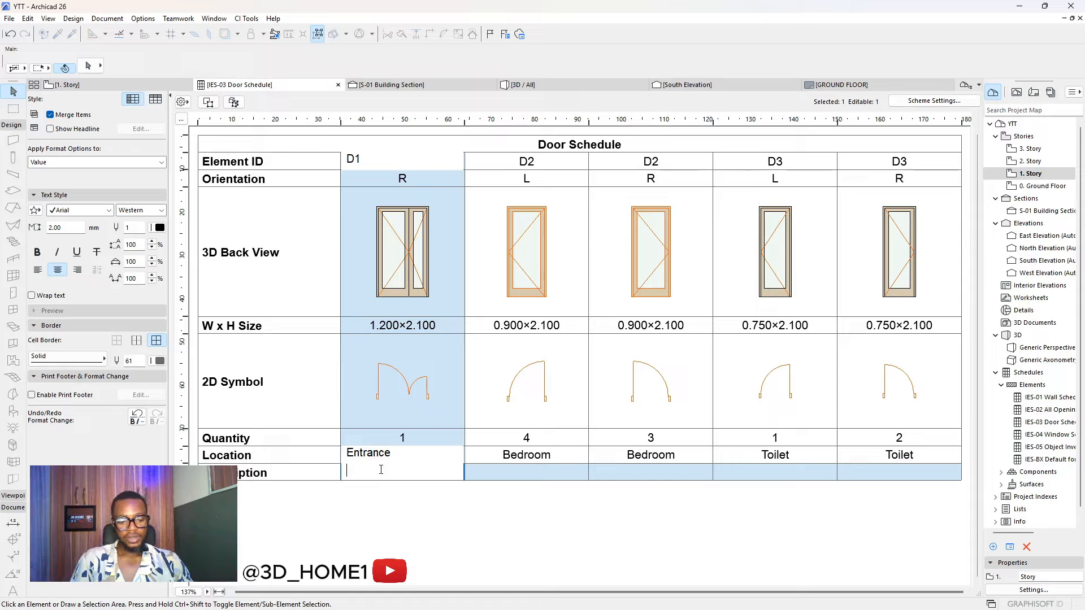
text(secur)
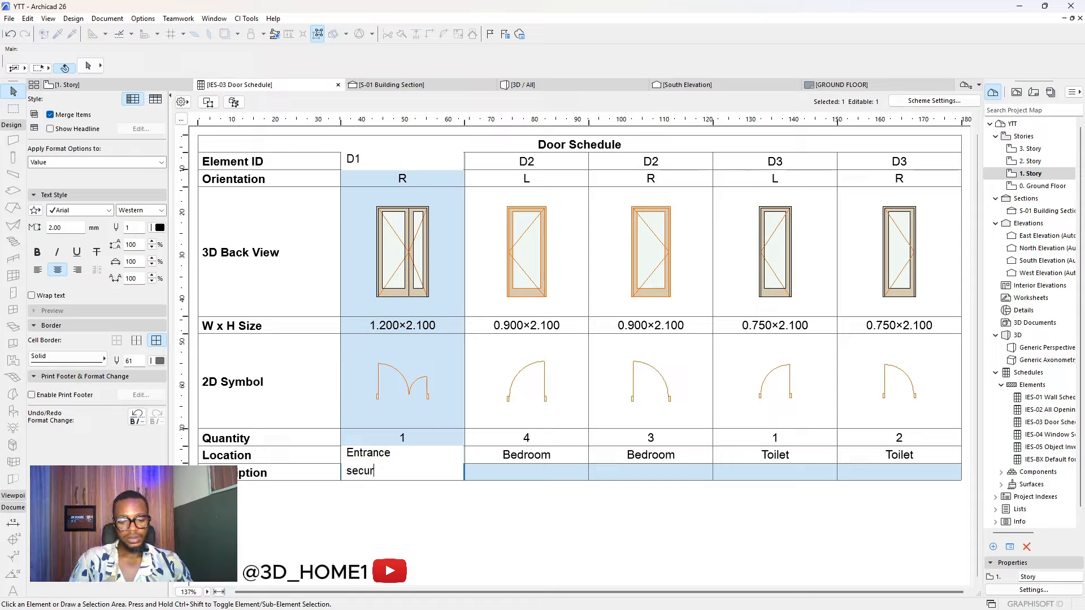
text(it)
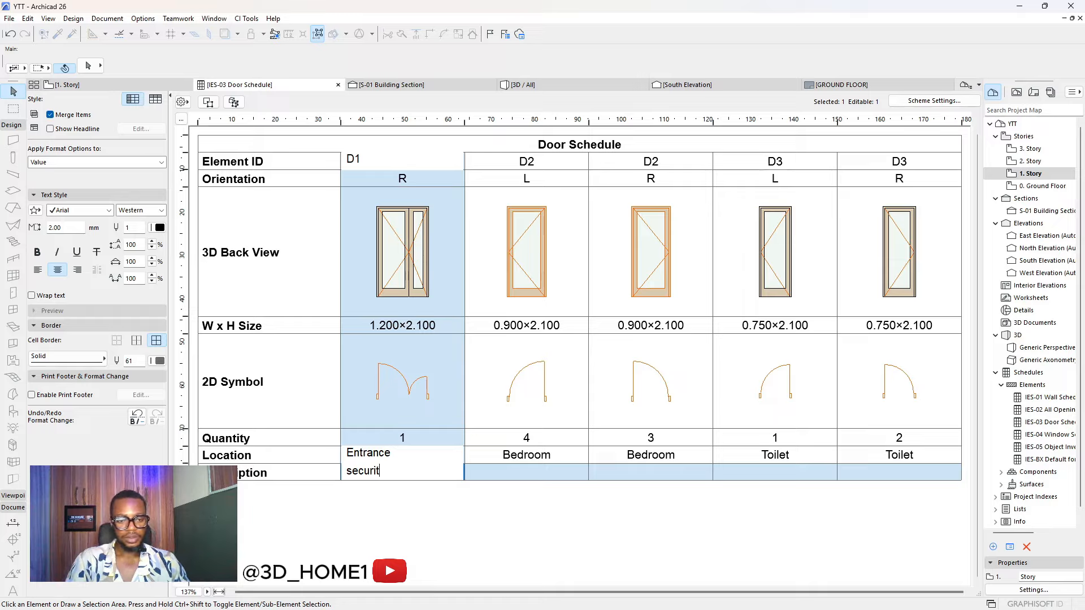
text(y en)
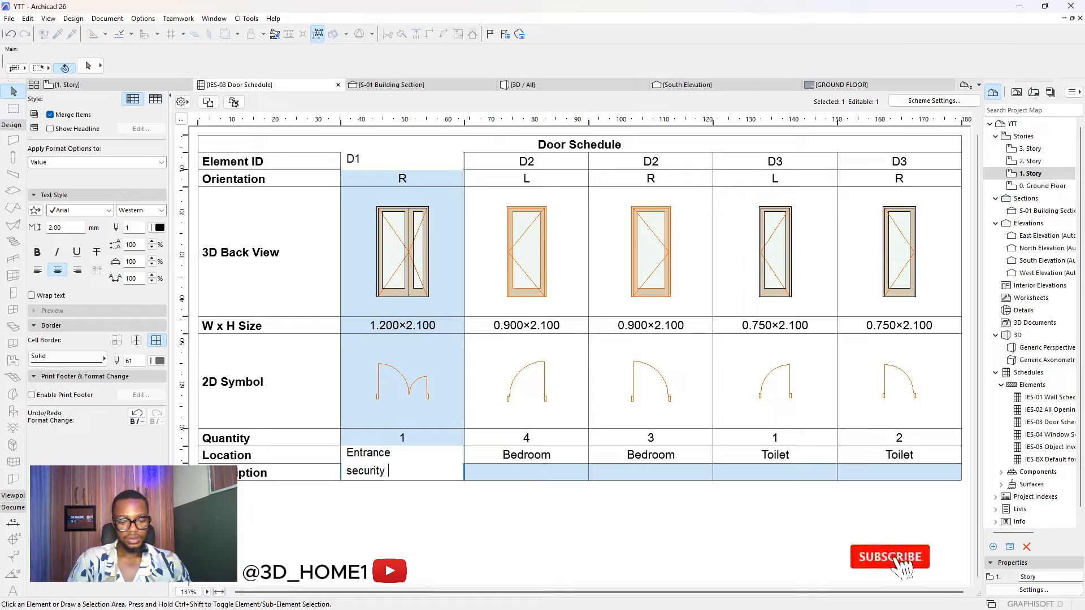
key(BackSpace)
key(BackSpace)
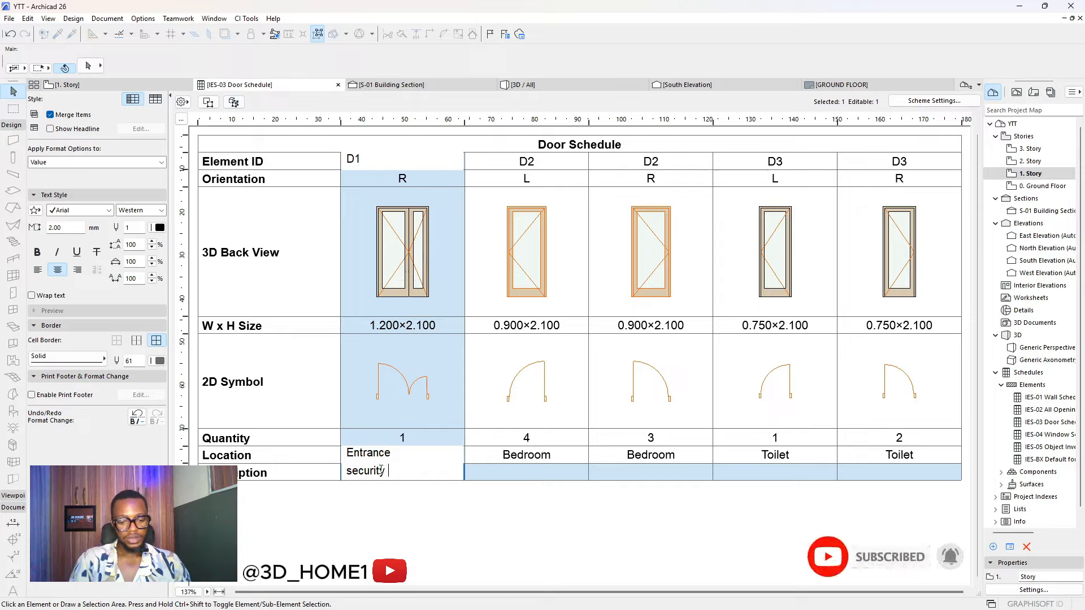
text(e)
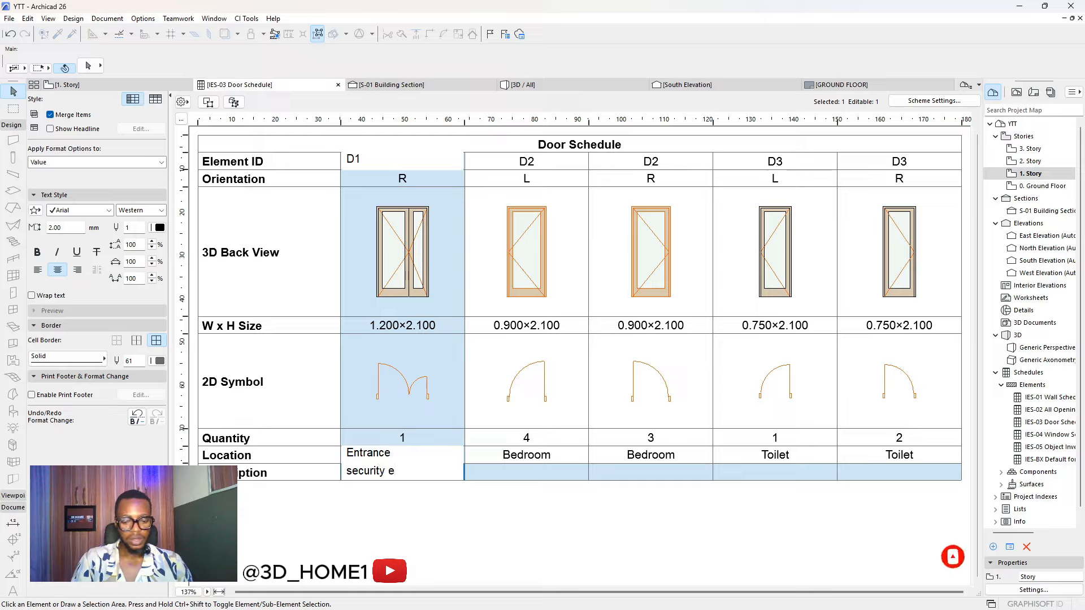
text(ntrac)
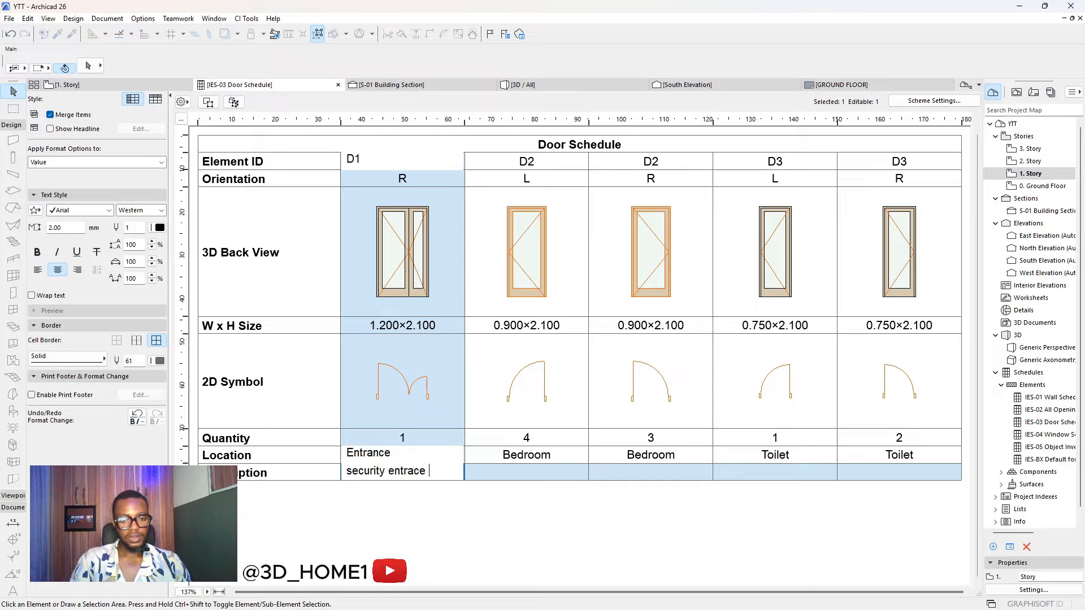
text(e )
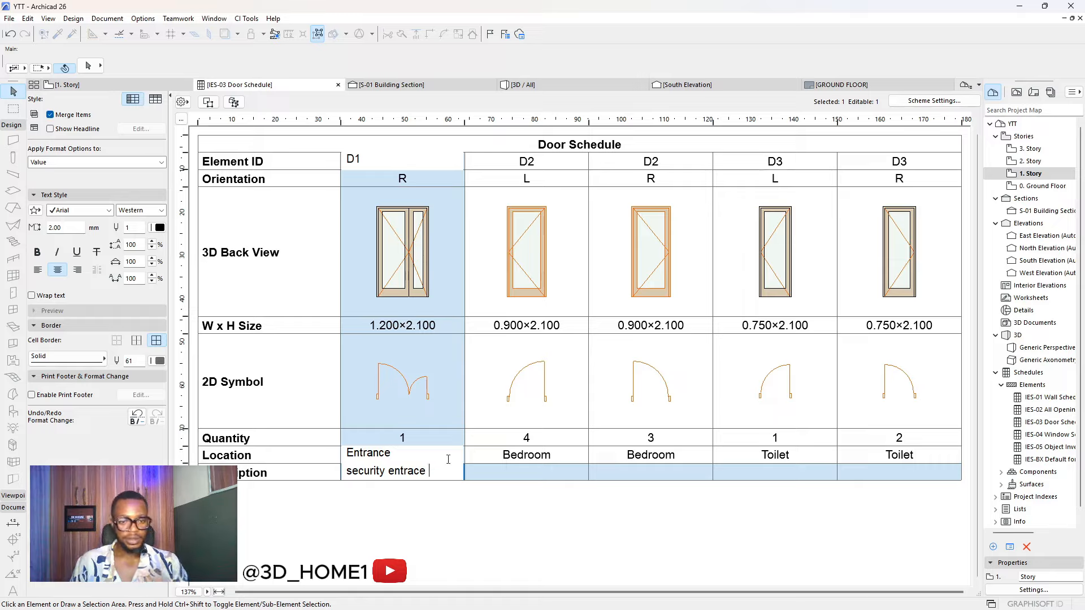
text(door)
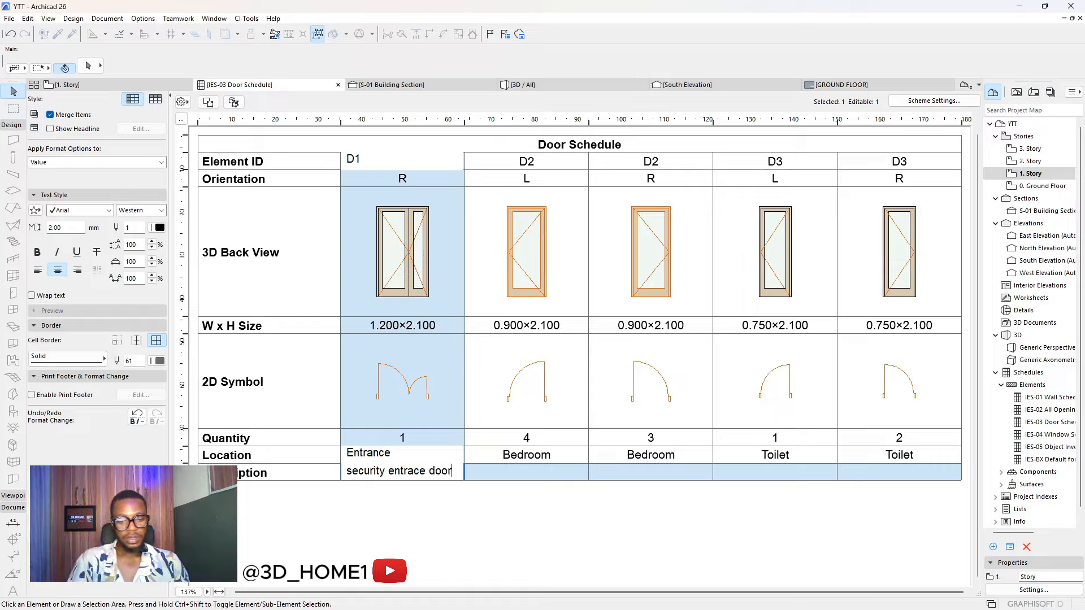
Capitalize each word of door D1's Discription so it reads "Security Entrace Door"
click(488, 478)
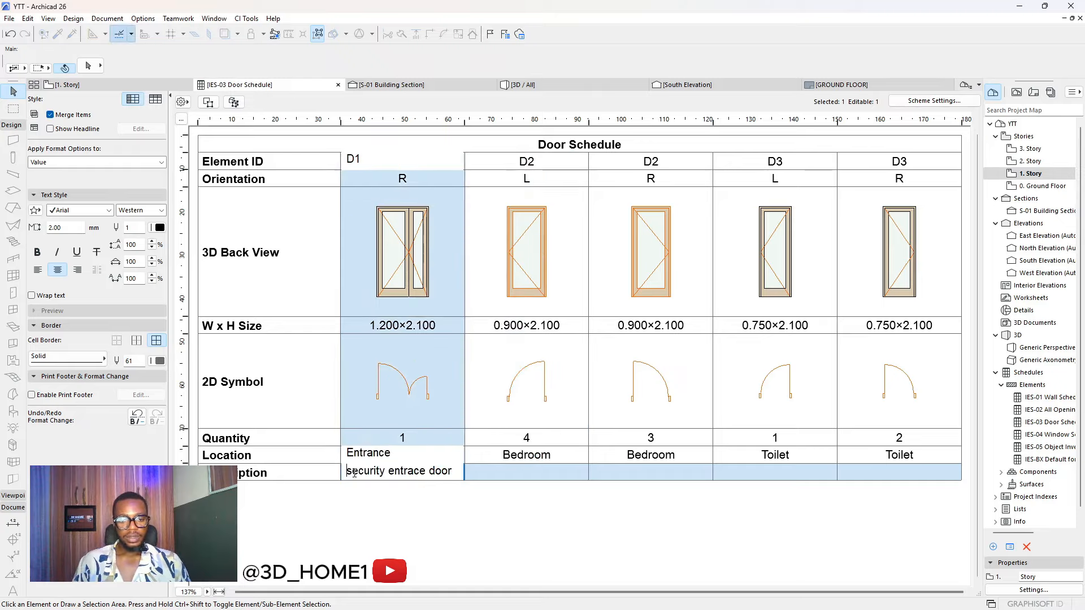
click(351, 474)
key(BackSpace)
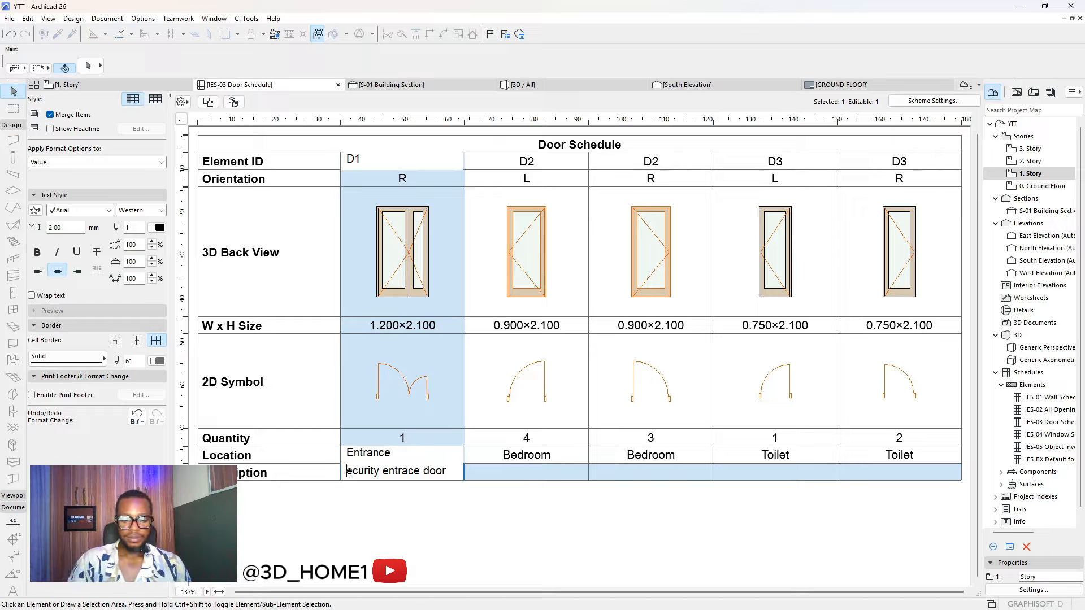
text(S)
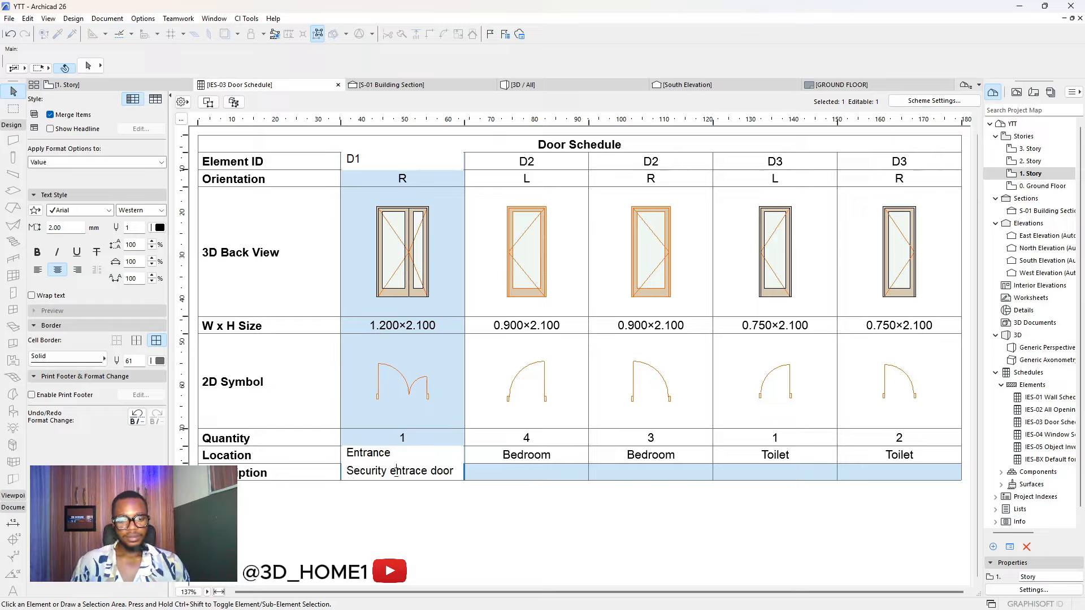
click(396, 472)
key(BackSpace)
text(E)
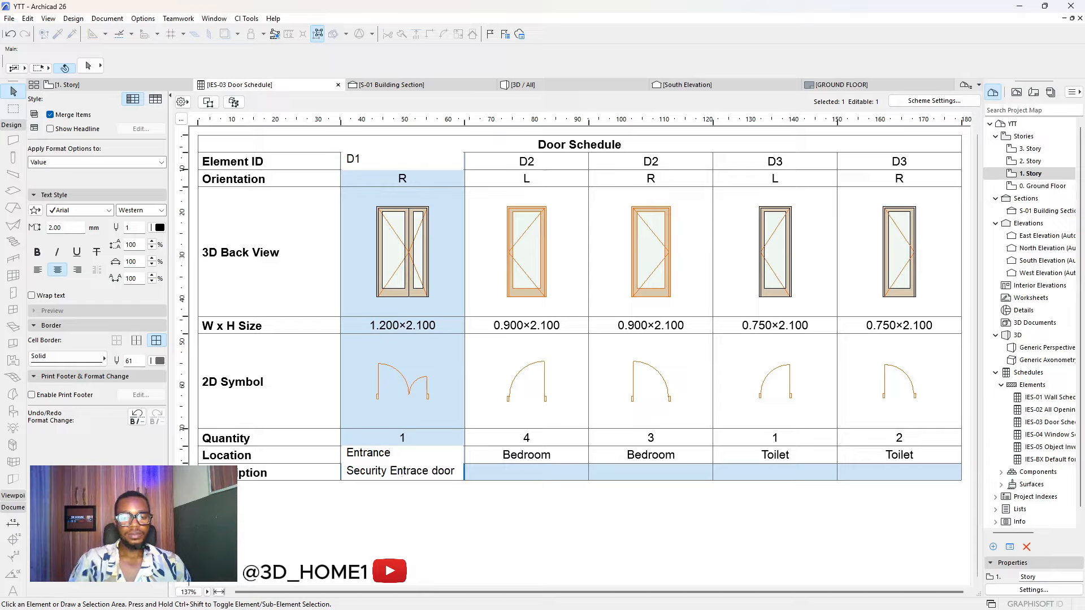
click(438, 471)
key(BackSpace)
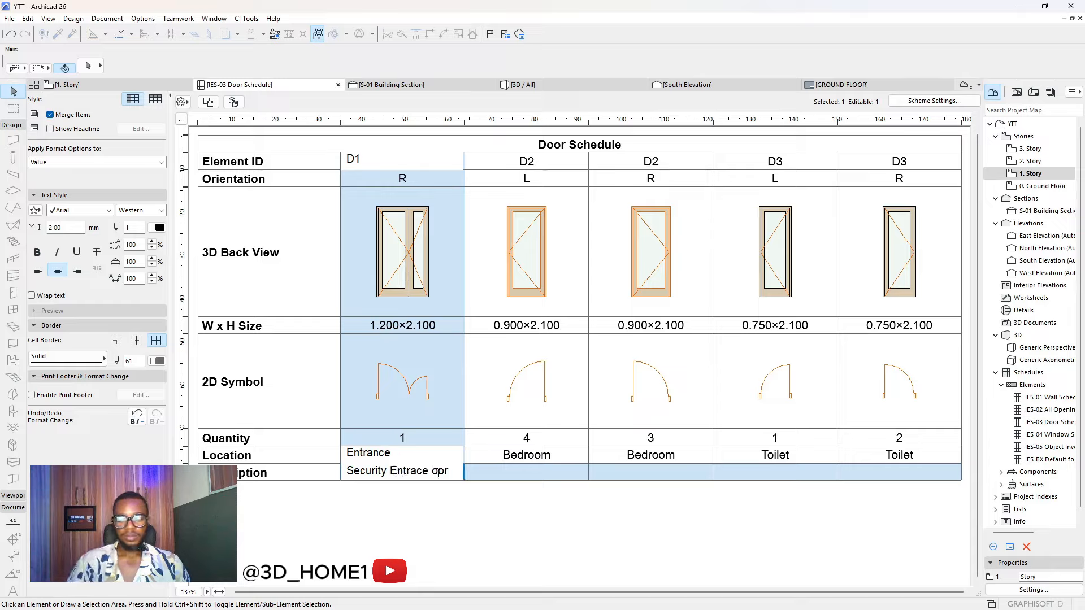
text(D)
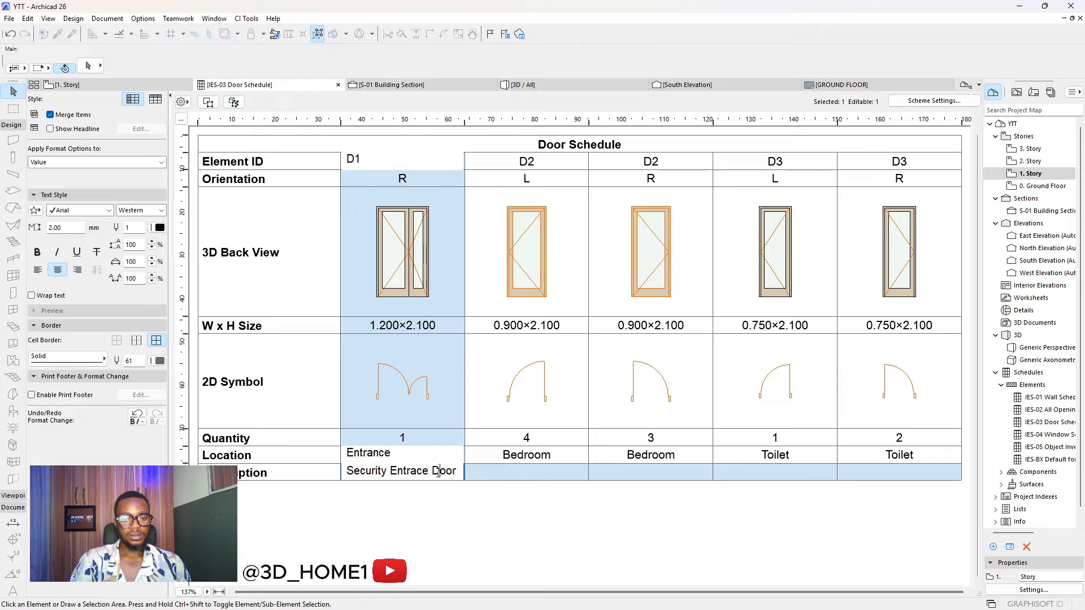
click(545, 516)
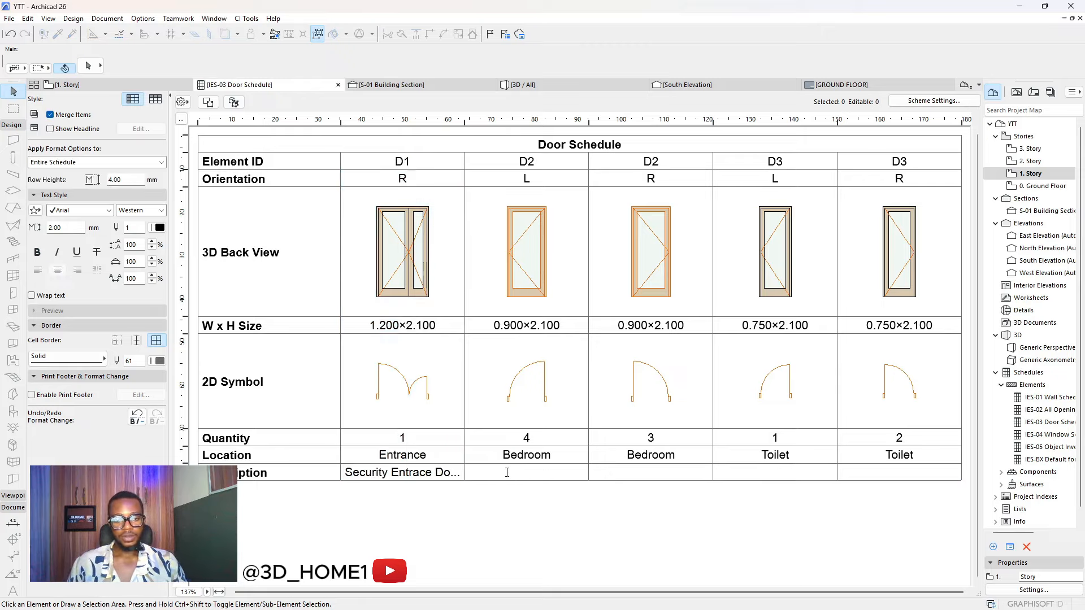
Enter "wooden door with glass frame" as the Discription value for the D2 door column with L orientation
click(507, 473)
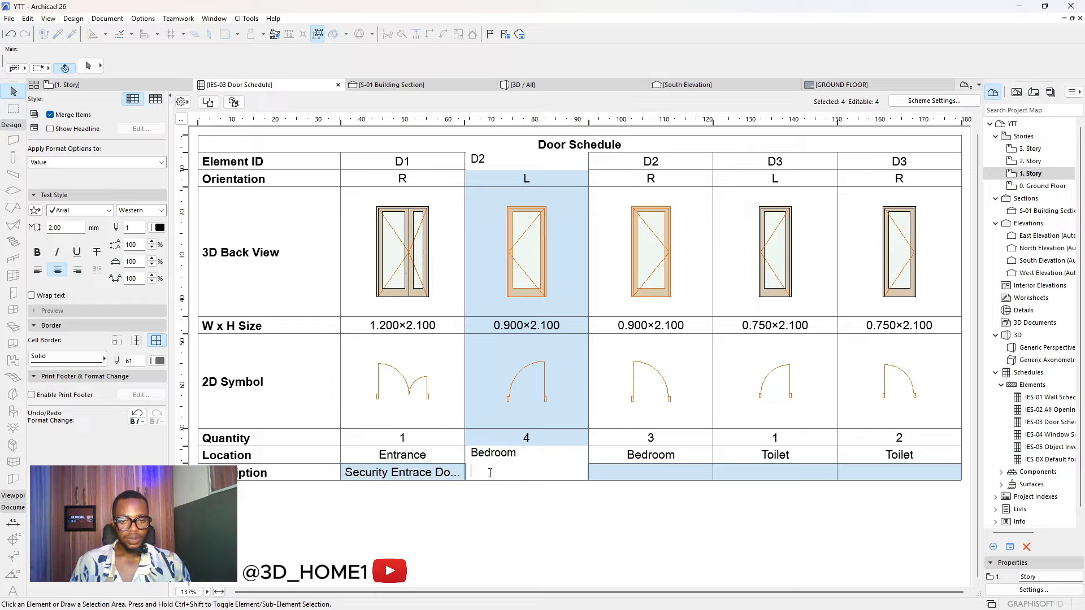
text(W)
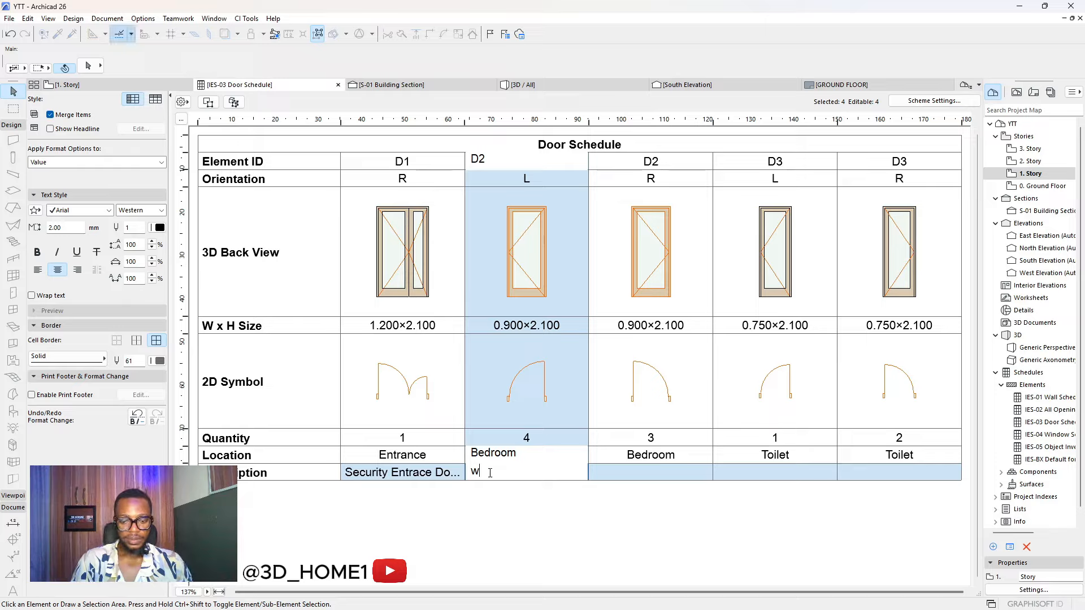
text(ooden)
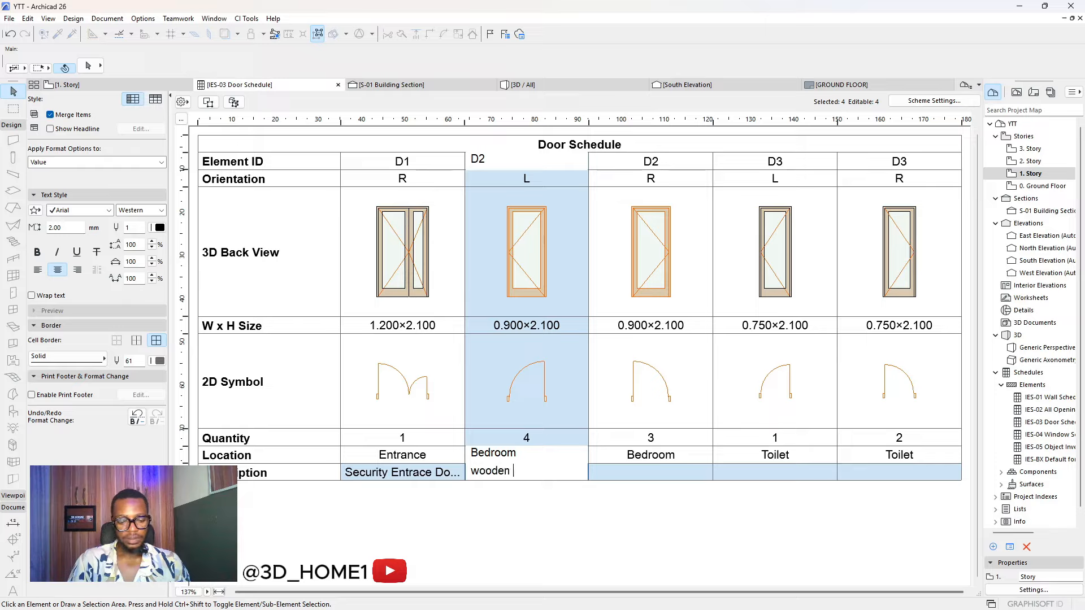
text( dooe)
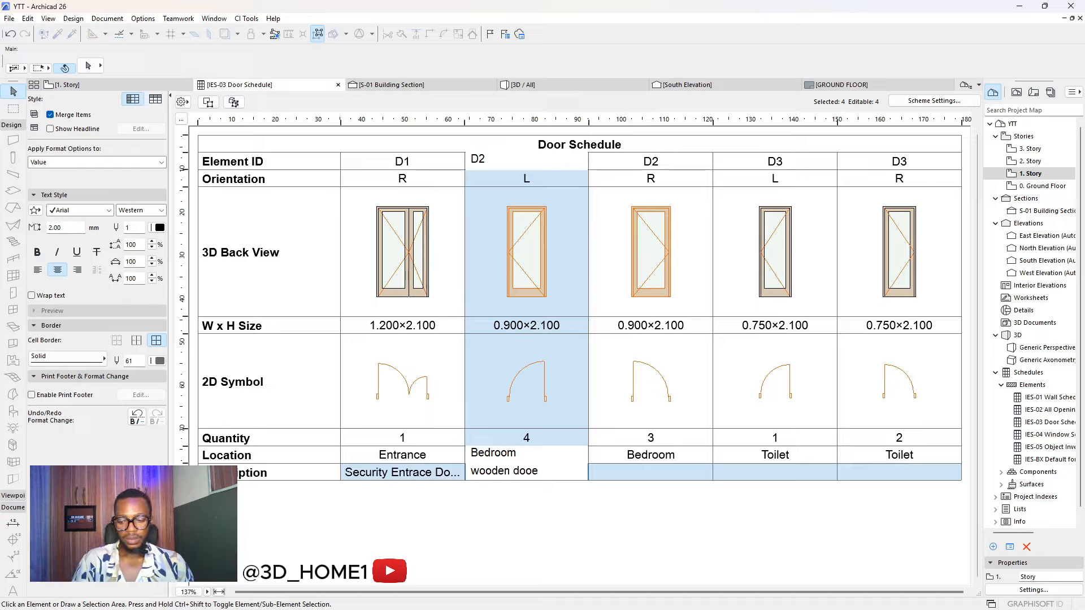
key(BackSpace)
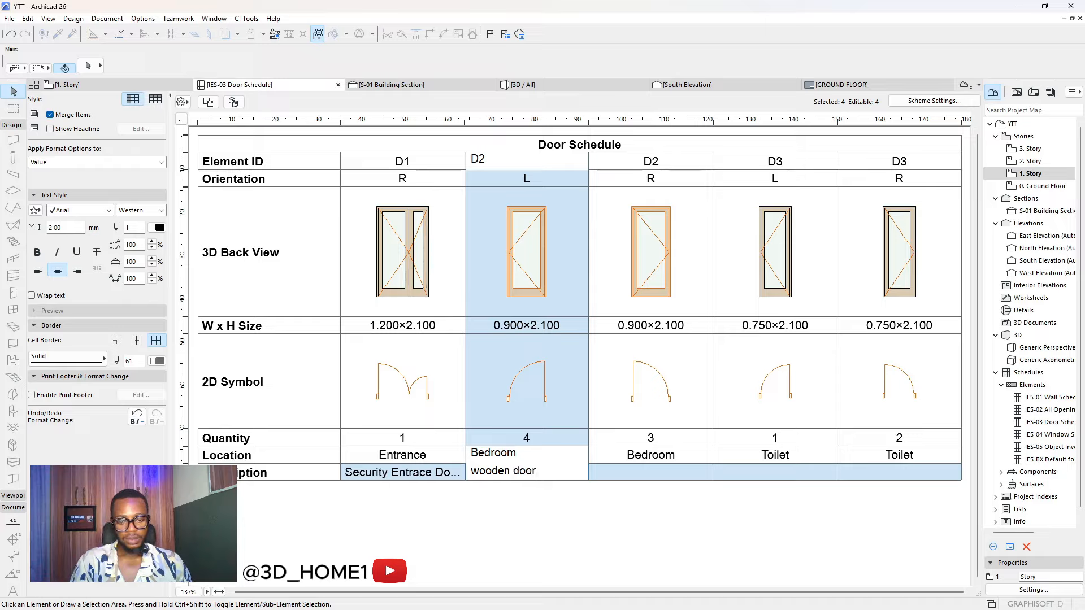
text(r wi)
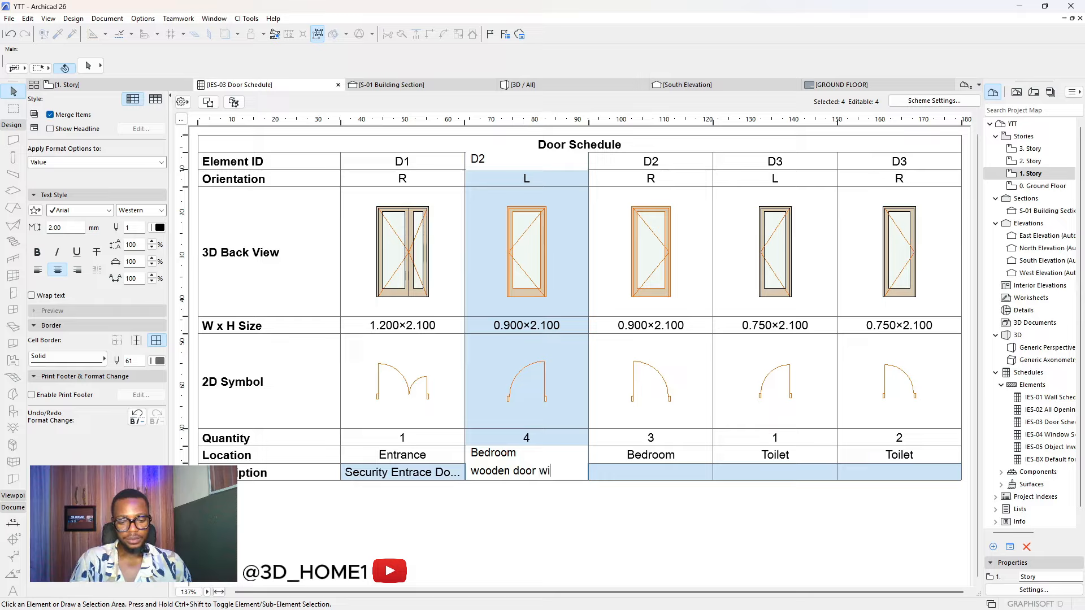
text(th glas)
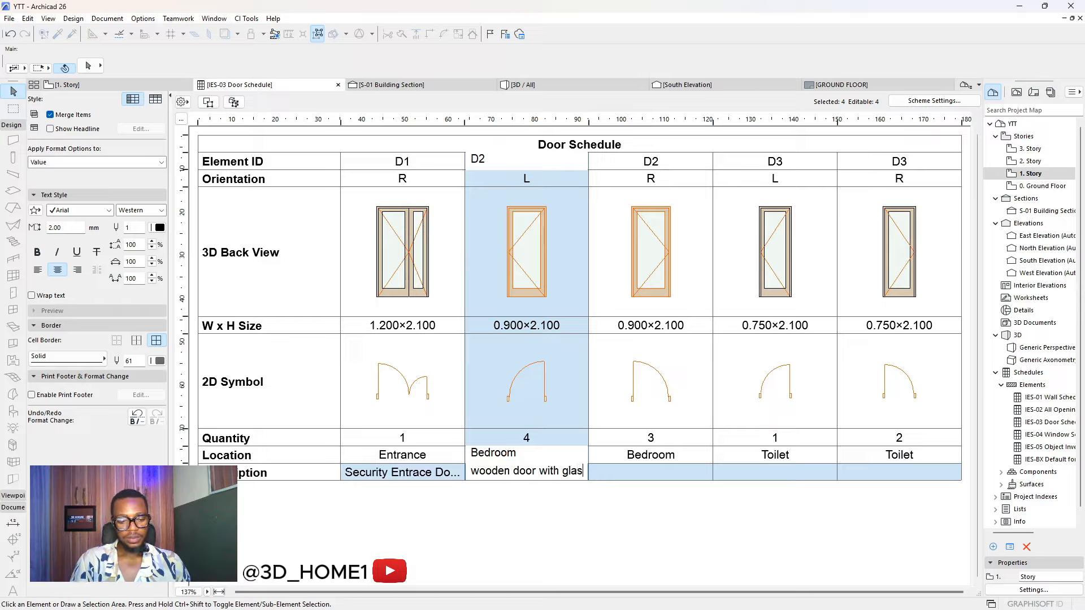
text(s frame)
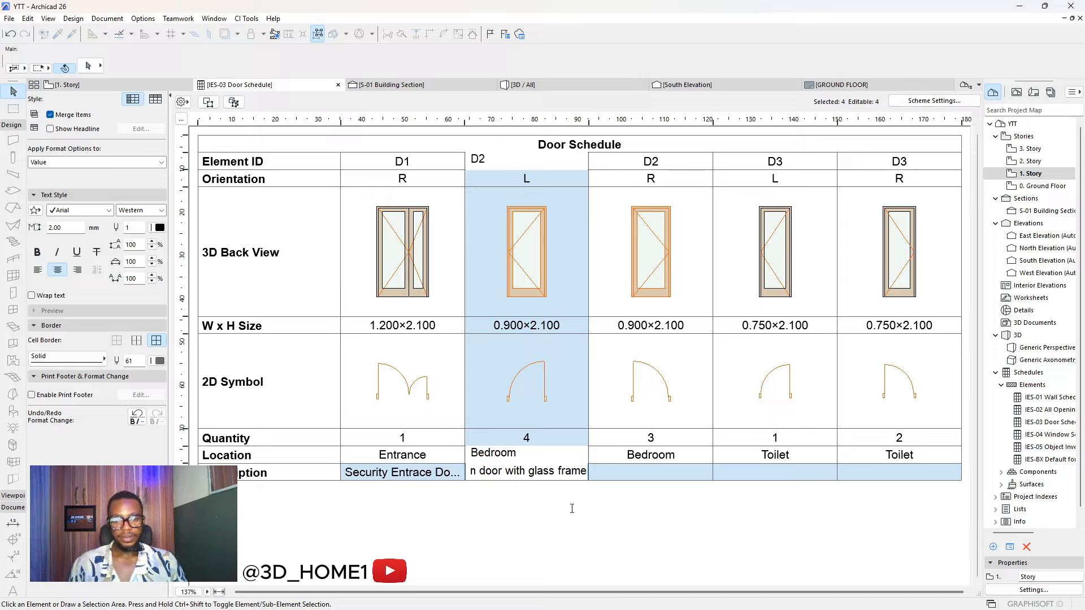
click(590, 532)
Copy the Discription text "wooden door with glass frame" from the L-orientation D2 column into the R-orientation D2 column
click(636, 477)
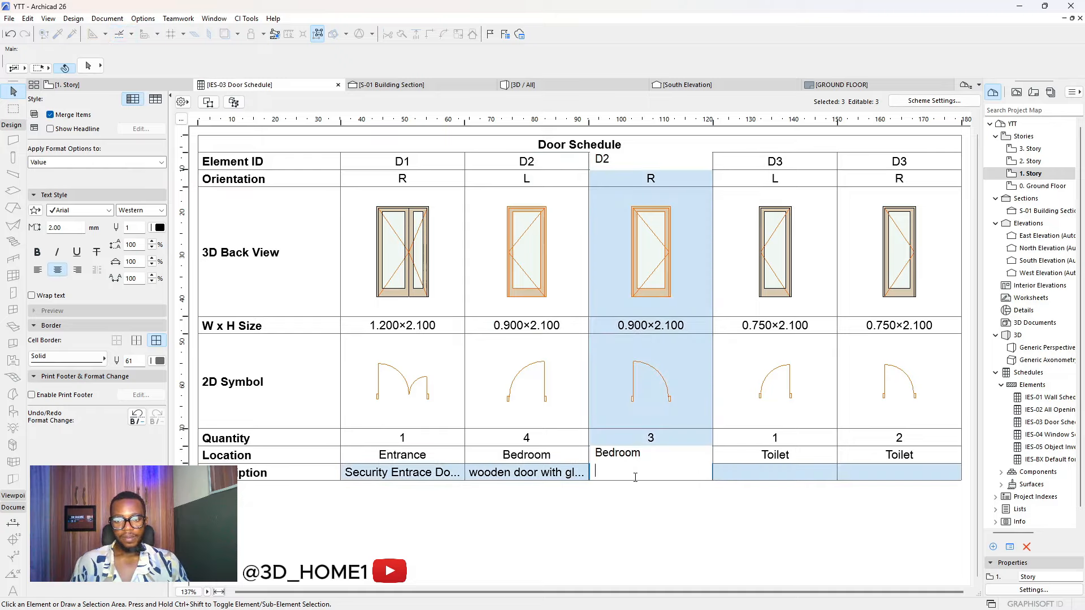
click(558, 478)
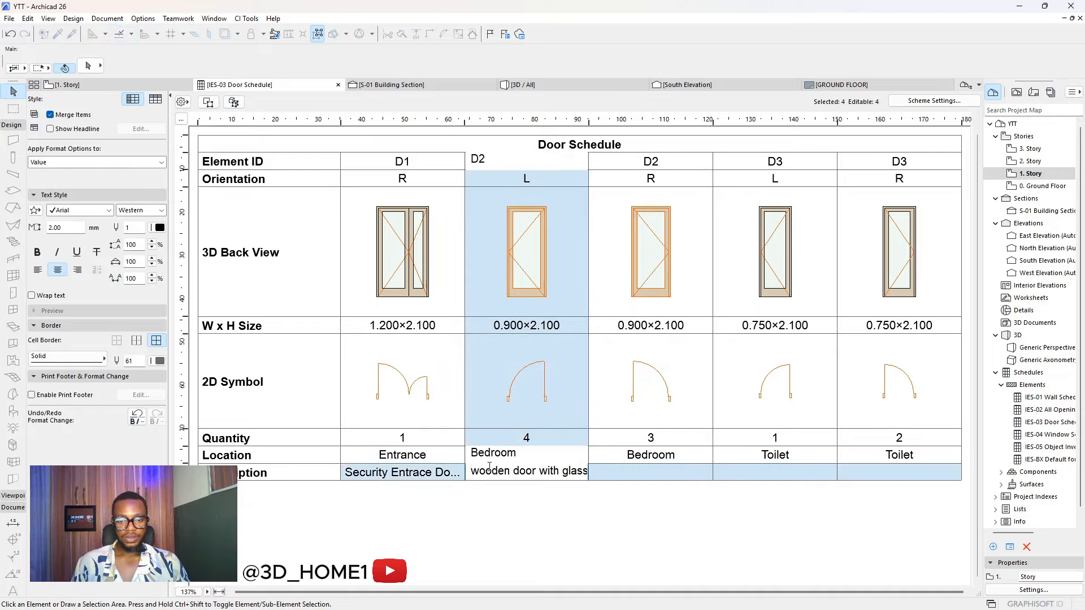
drag(468, 475, 519, 476)
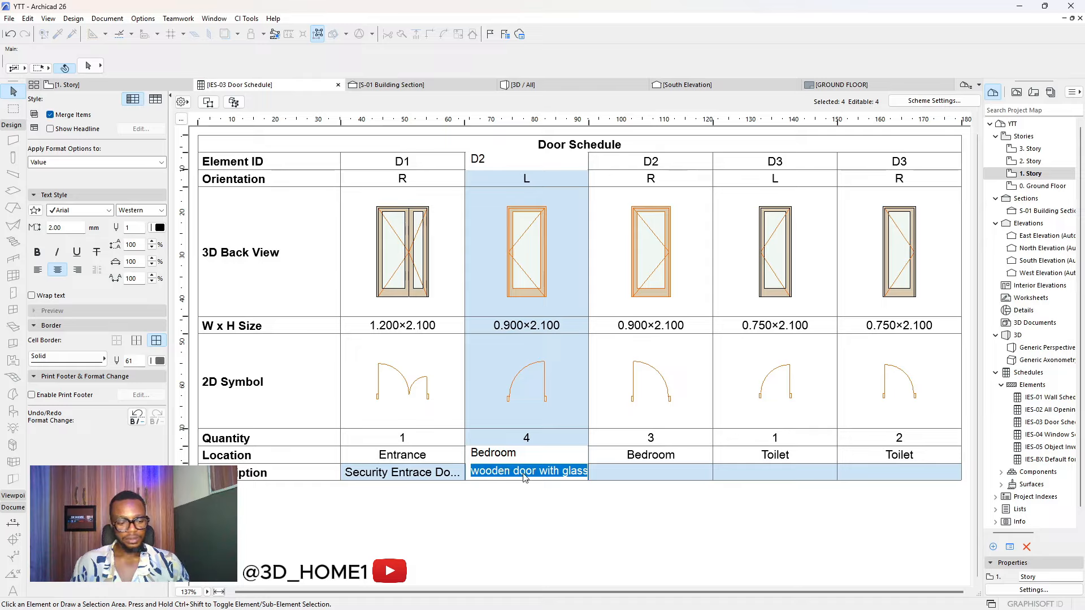
click(601, 475)
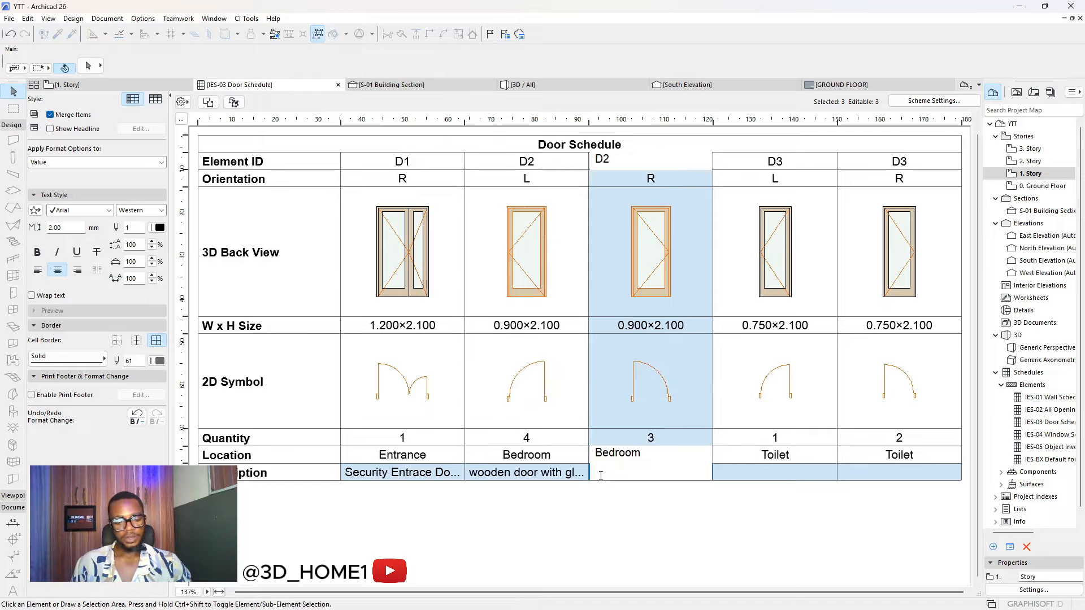
text(wooden door with glass frame)
Enter "wooden door with glass frame" as the Discription value for both D3 door columns
click(722, 476)
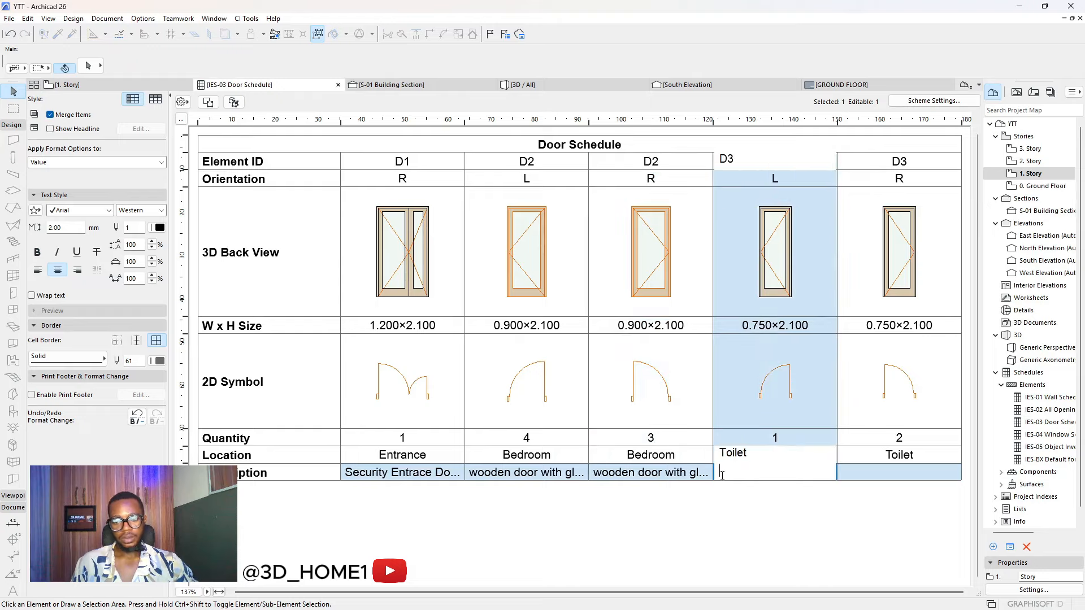
text(wooden door with glass frame)
click(858, 475)
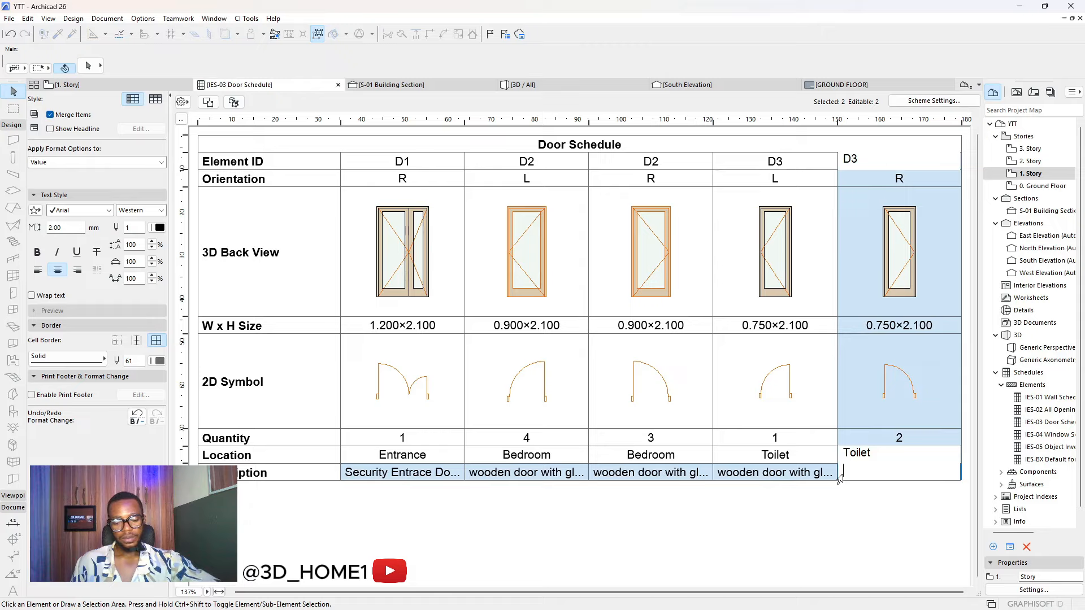
text(wooden door with glass frame)
click(829, 516)
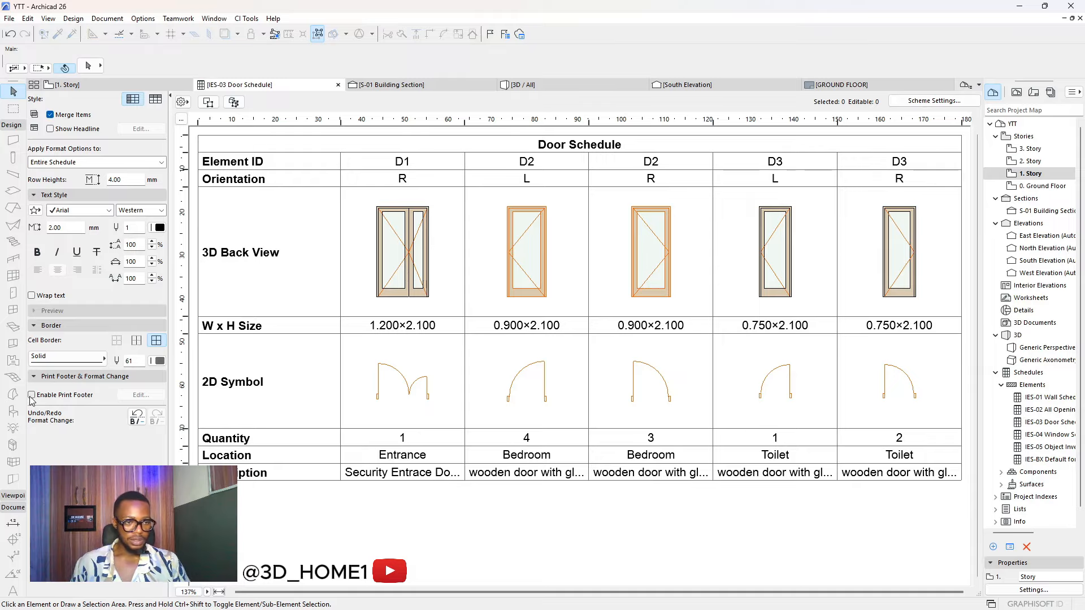
Turn on text wrapping for the entire door schedule so the long Discription values fit in their cells
click(31, 296)
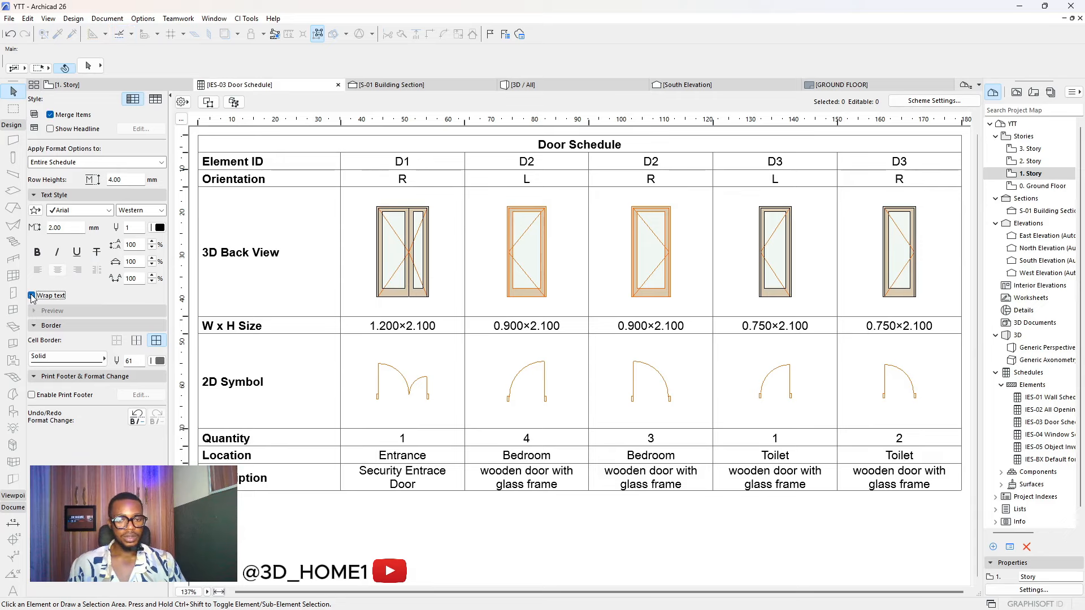
click(32, 296)
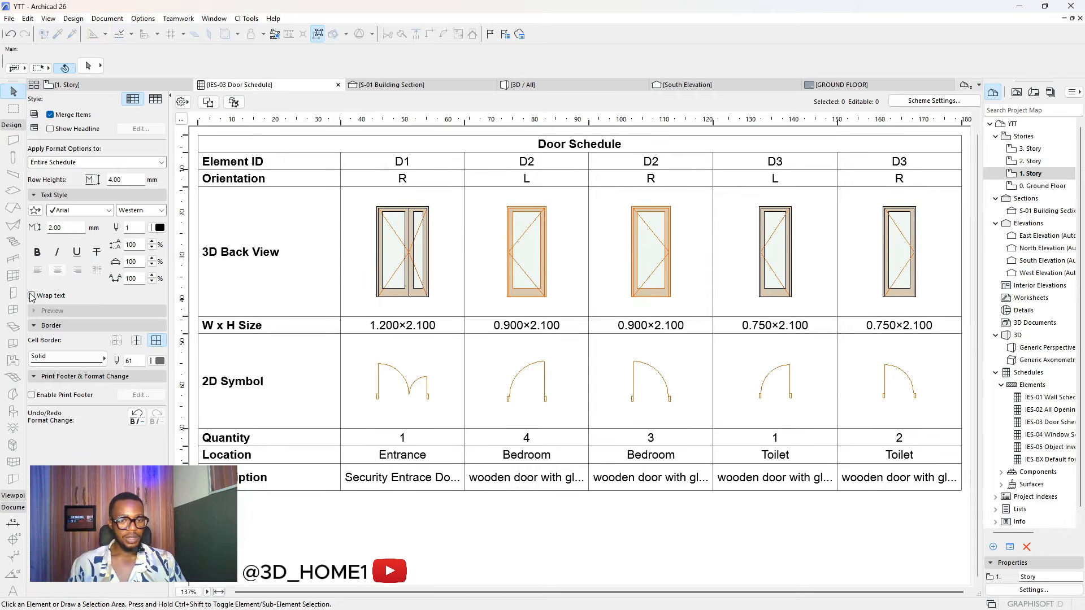
click(32, 295)
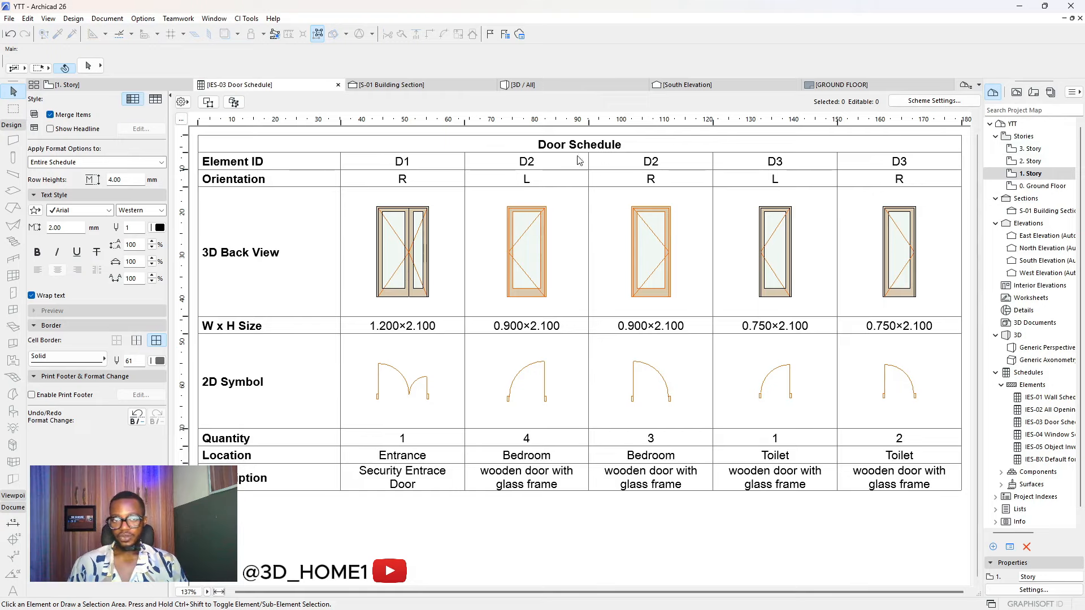
Examine the door ID markers on the 1. Story floor plan and return to the IES-03 Door Schedule
double_click(1040, 174)
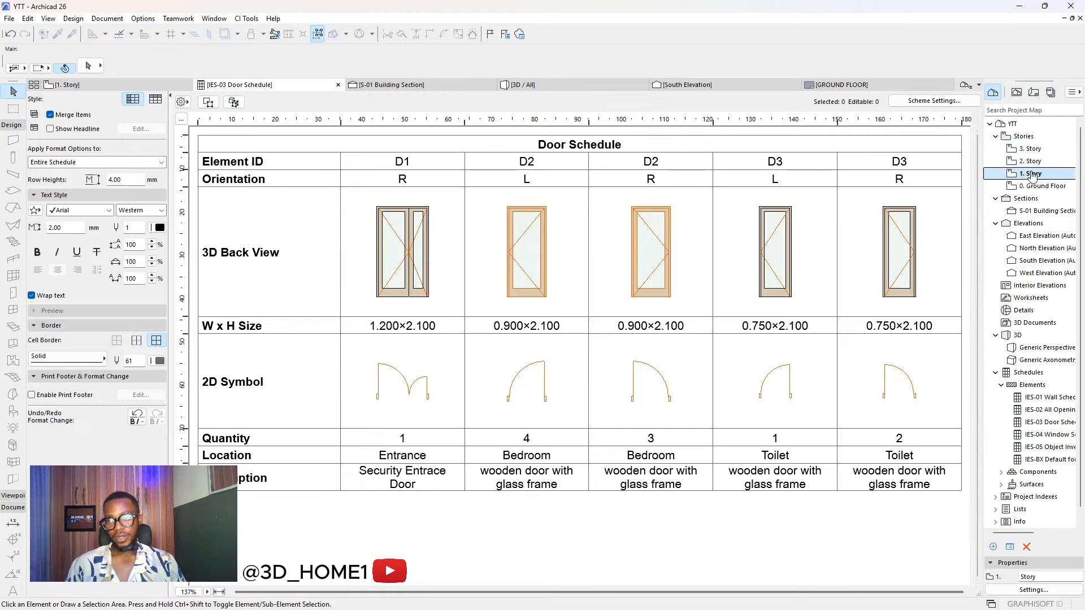
scroll(528, 249, down, 5)
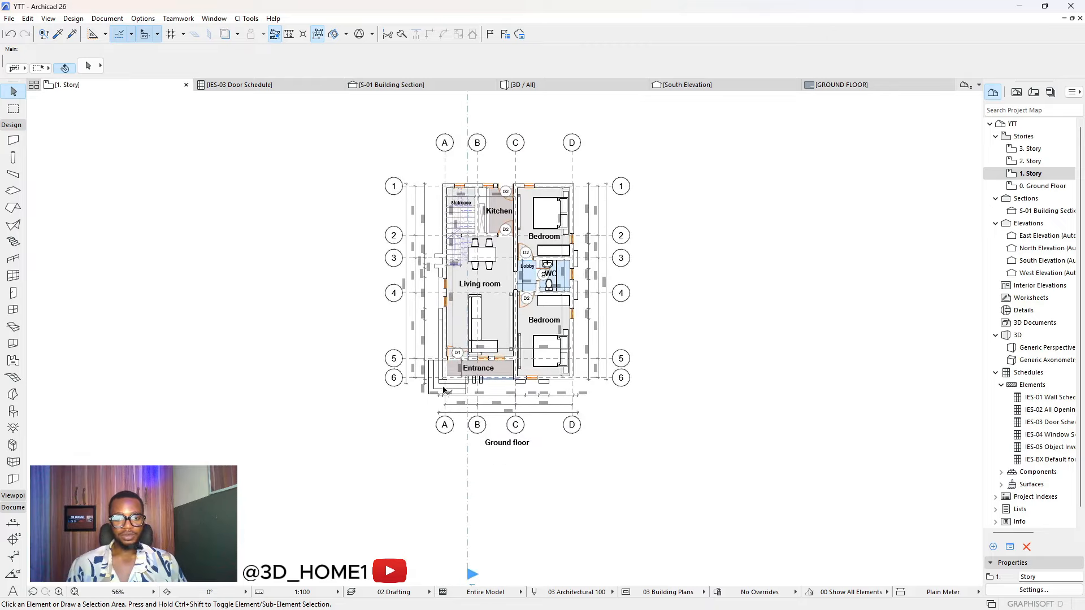
scroll(477, 392, up, 6)
scroll(476, 392, down, 6)
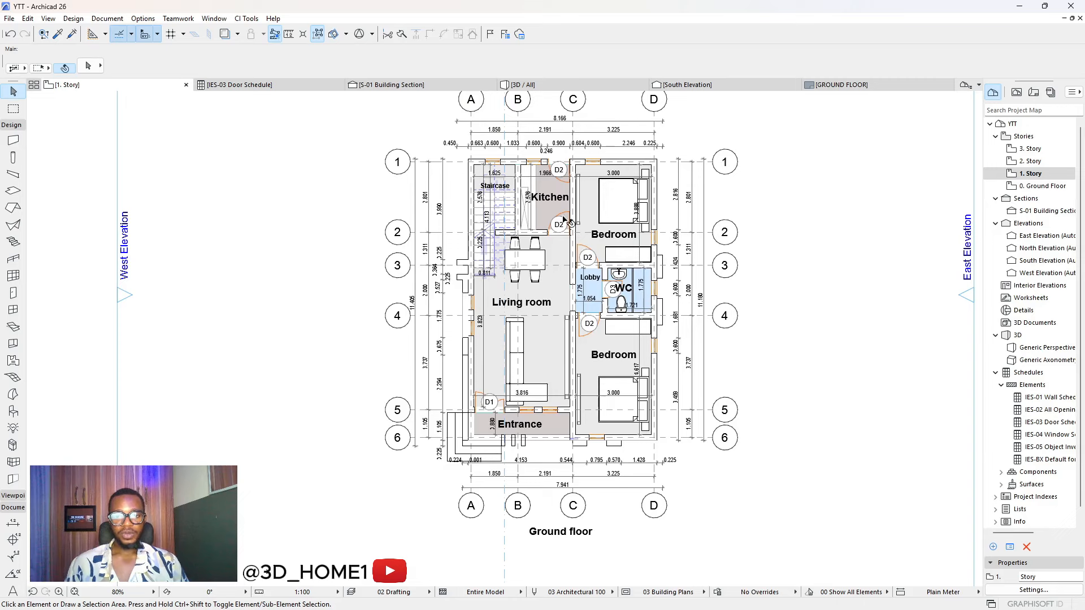
scroll(563, 176, up, 3)
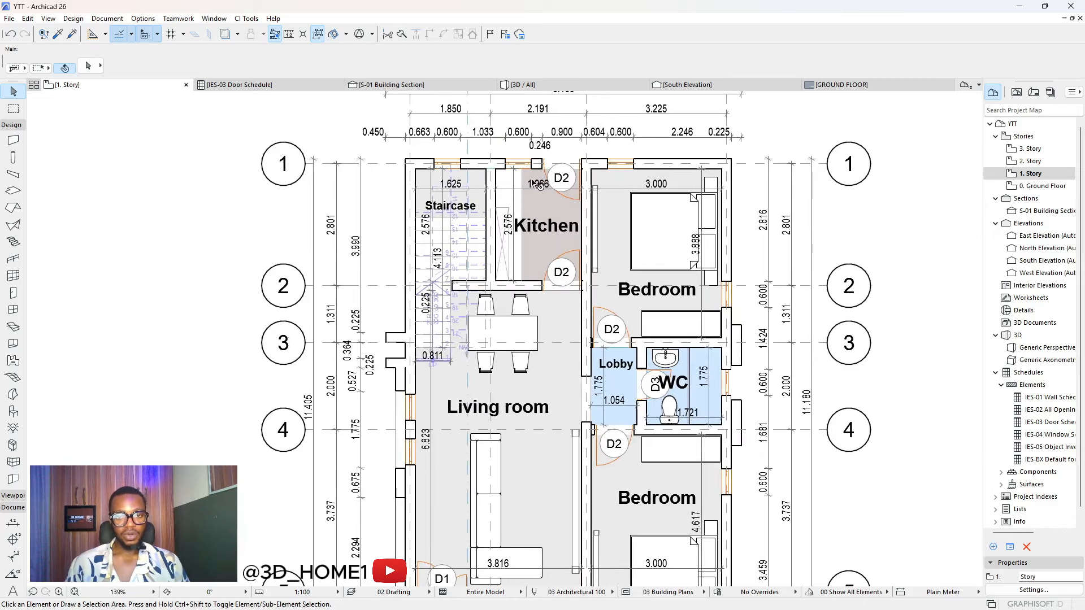
scroll(567, 178, down, 3)
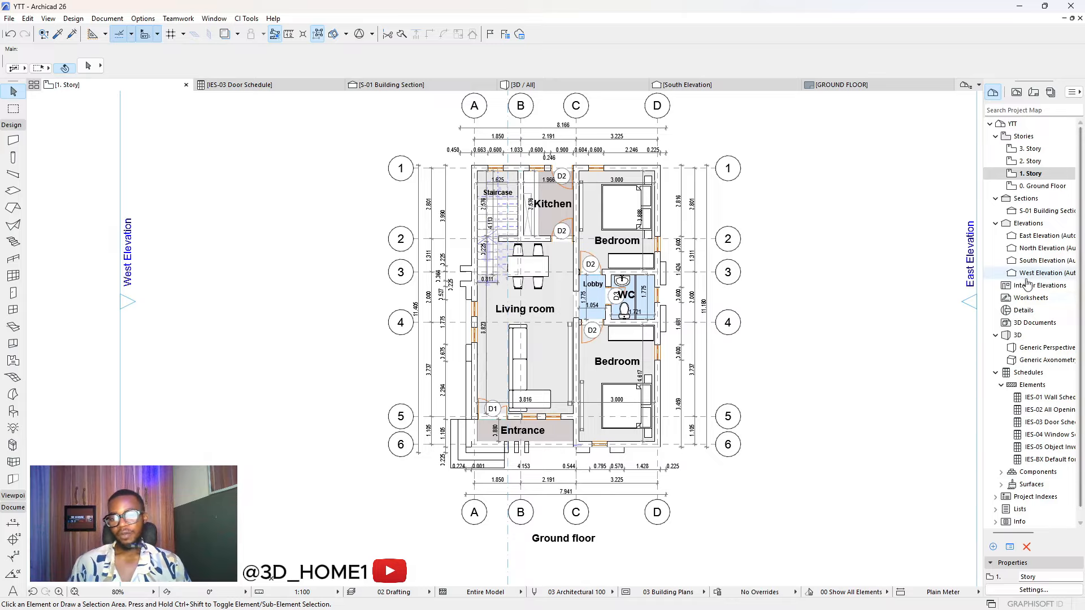
double_click(1053, 422)
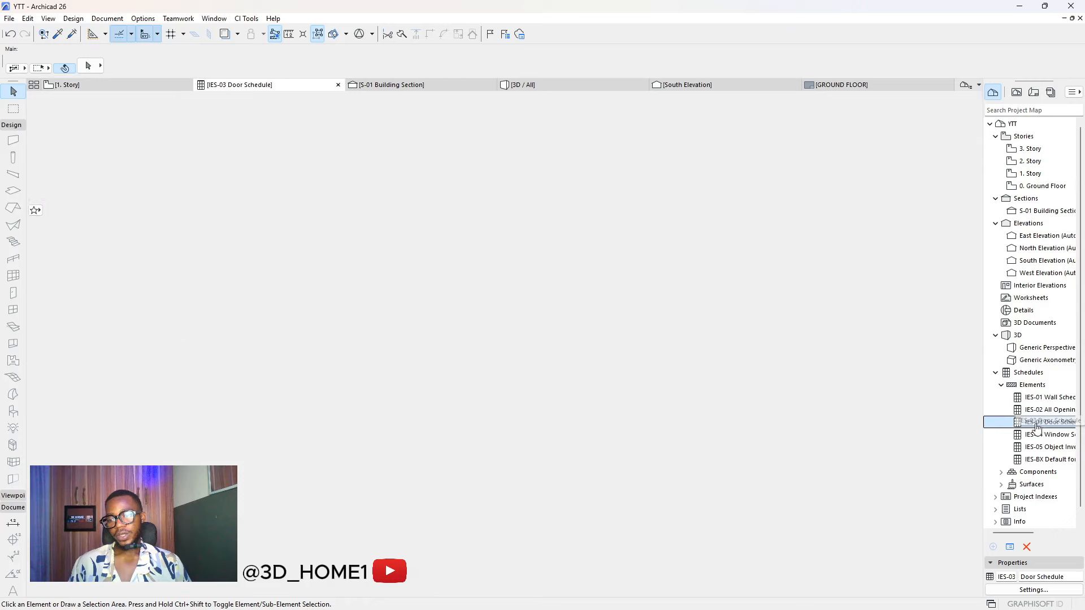